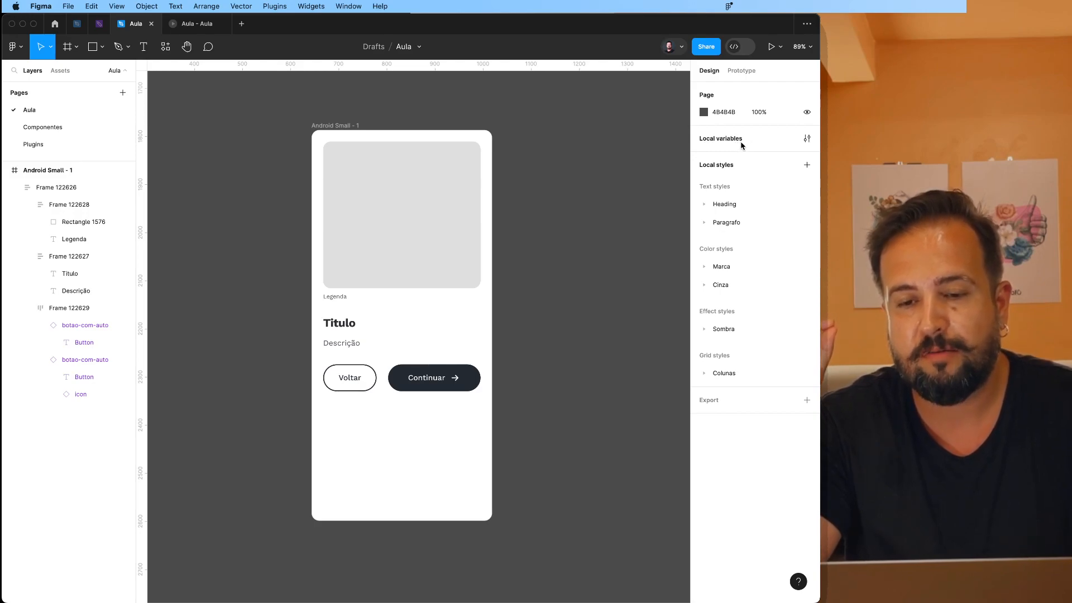
Create a local color variable in Collection 1 and name it branco.
left_click(806, 141)
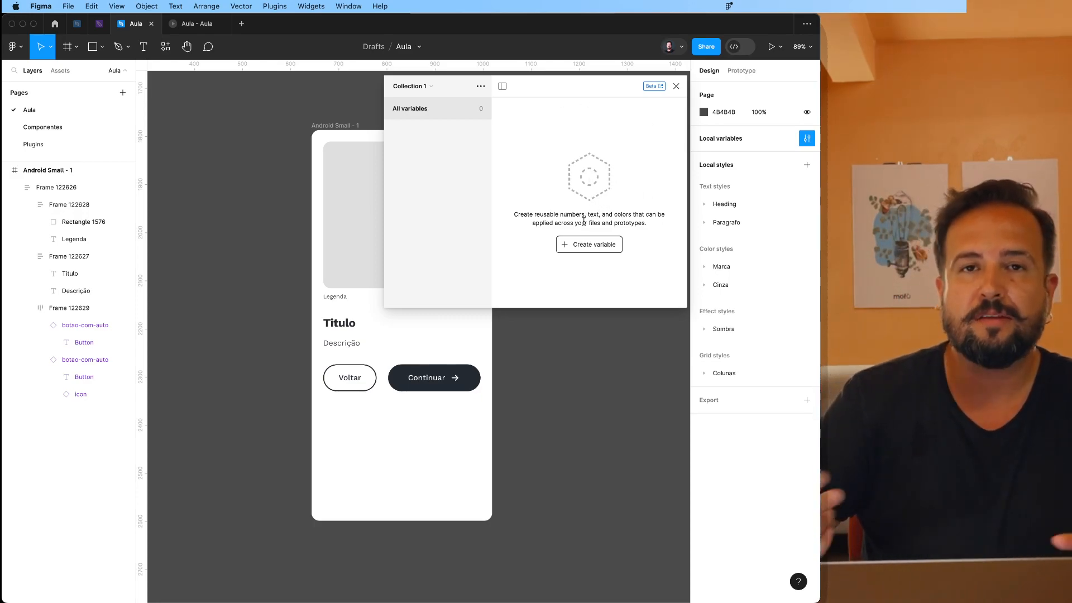
left_click(584, 248)
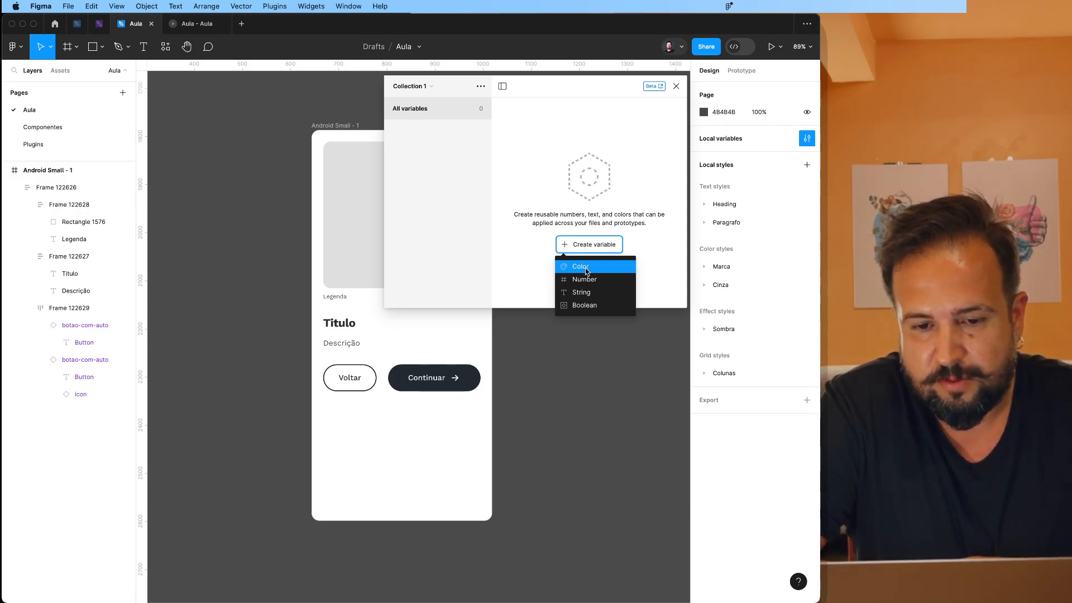
left_click(586, 272)
left_click(528, 134)
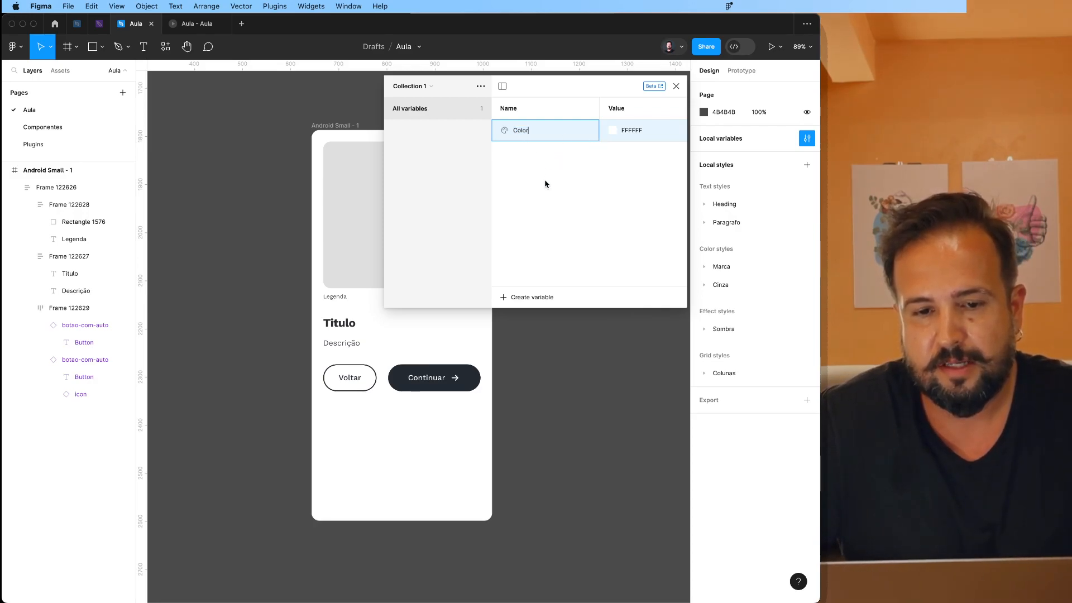
double_click(522, 130)
type("branco")
key("Return")
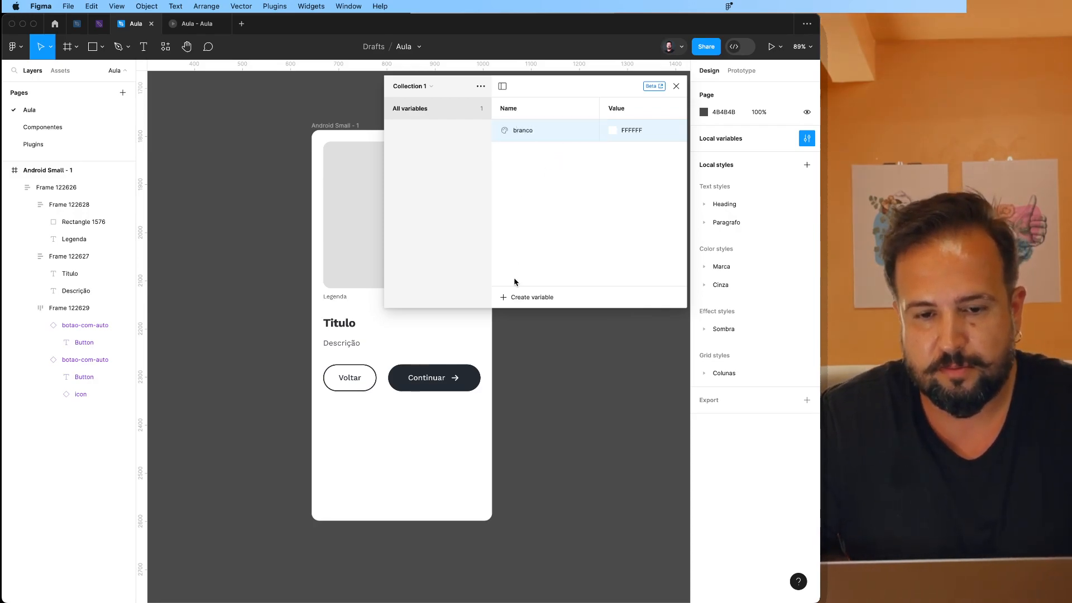
Rename the branco color variable to Primaria.
double_click(519, 131)
type("Primaria")
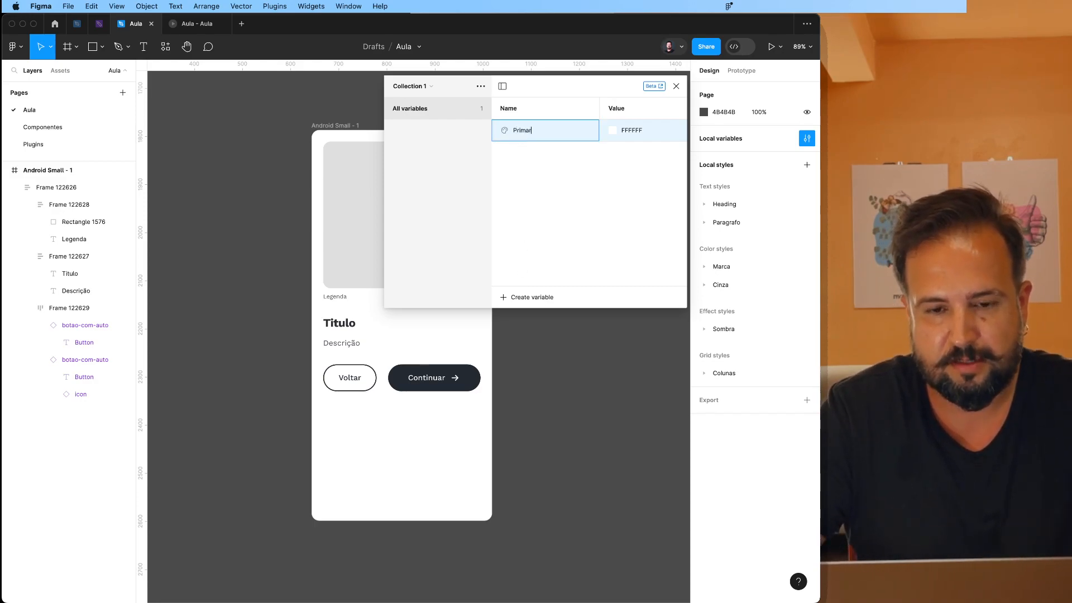
key("Return")
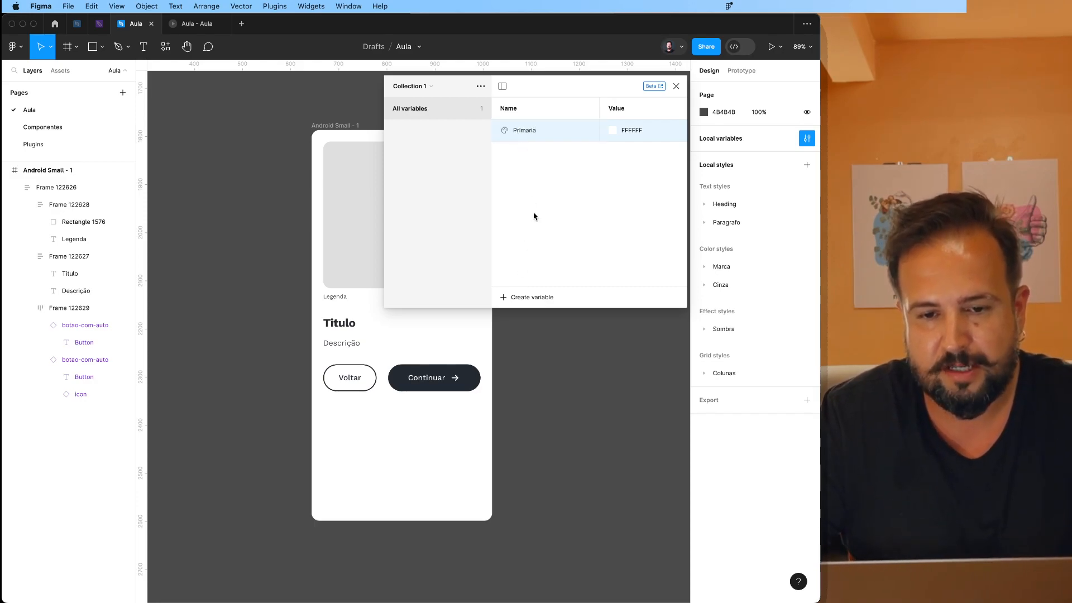
Add a second color variable named Secundario to Collection 1.
left_click(544, 298)
left_click(535, 315)
type("Secunda")
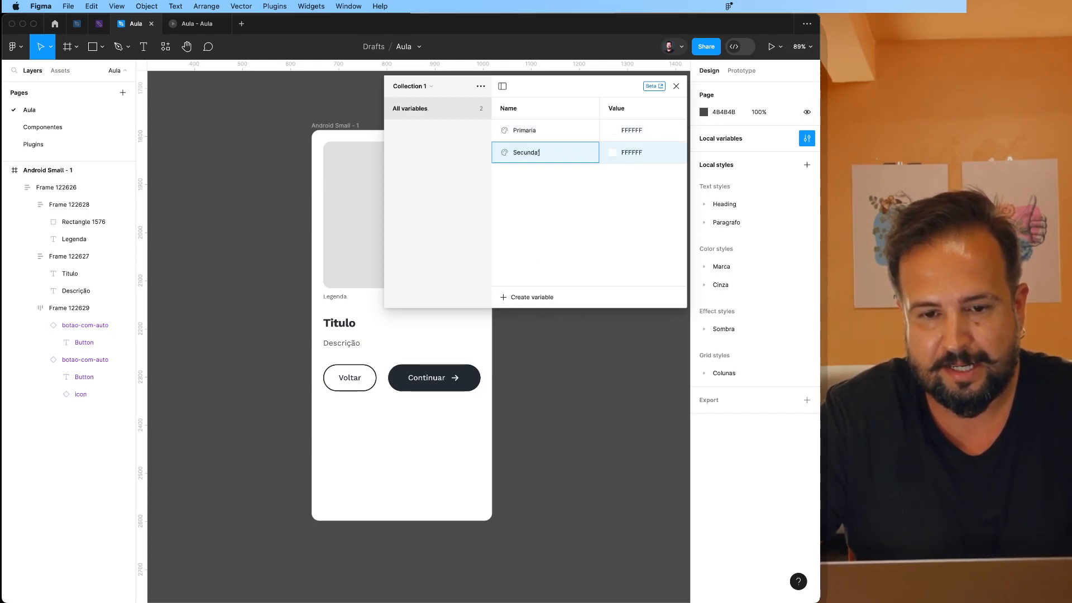
type("io")
key("BackSpace")
type("io")
key("Return")
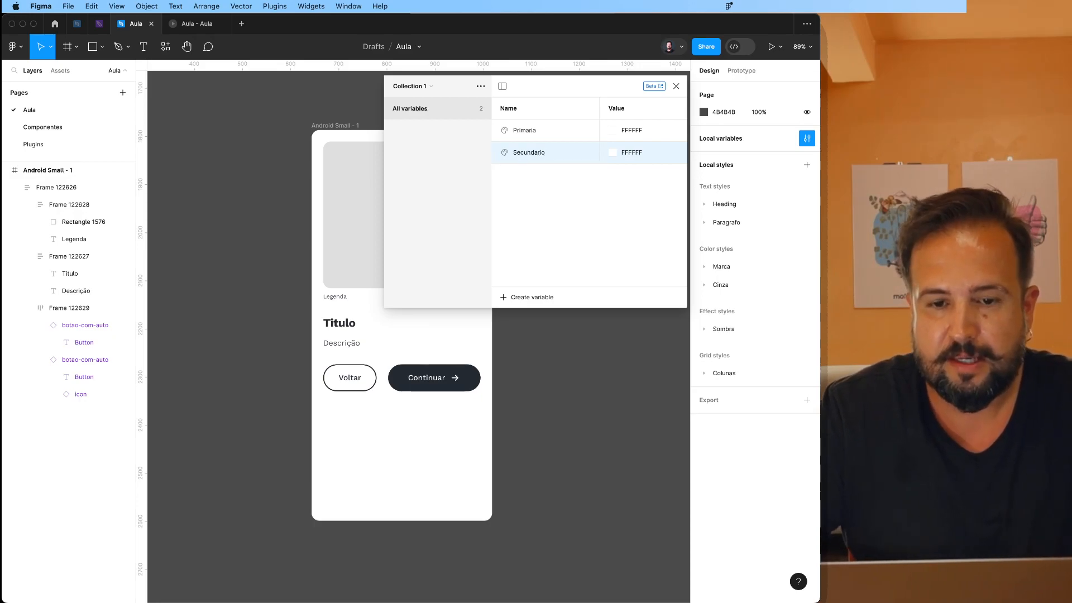
Set the Primaria variable's value to the dark blue local color 21039A.
left_click(613, 131)
left_click(663, 215)
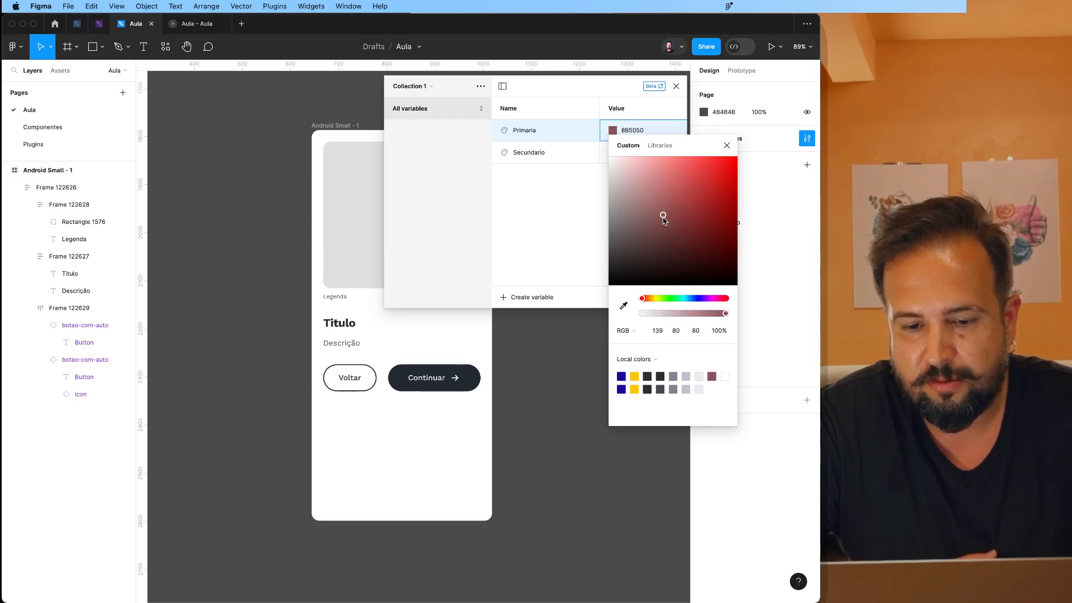
left_click(622, 374)
left_click(588, 175)
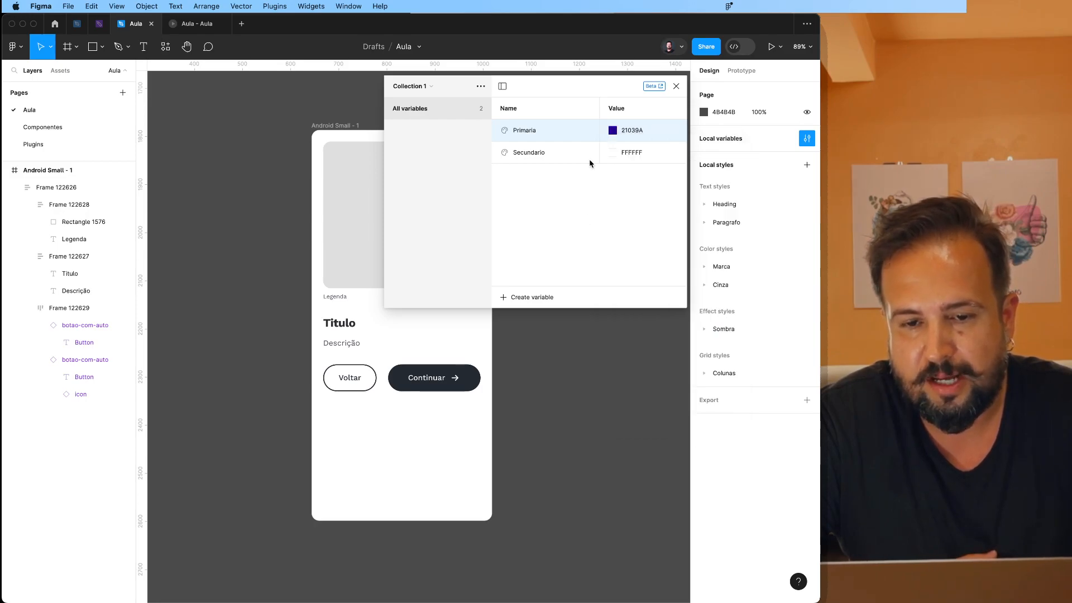
Set the Secundario variable's value to the yellow local color FFC807 and close the local variables.
left_click(615, 154)
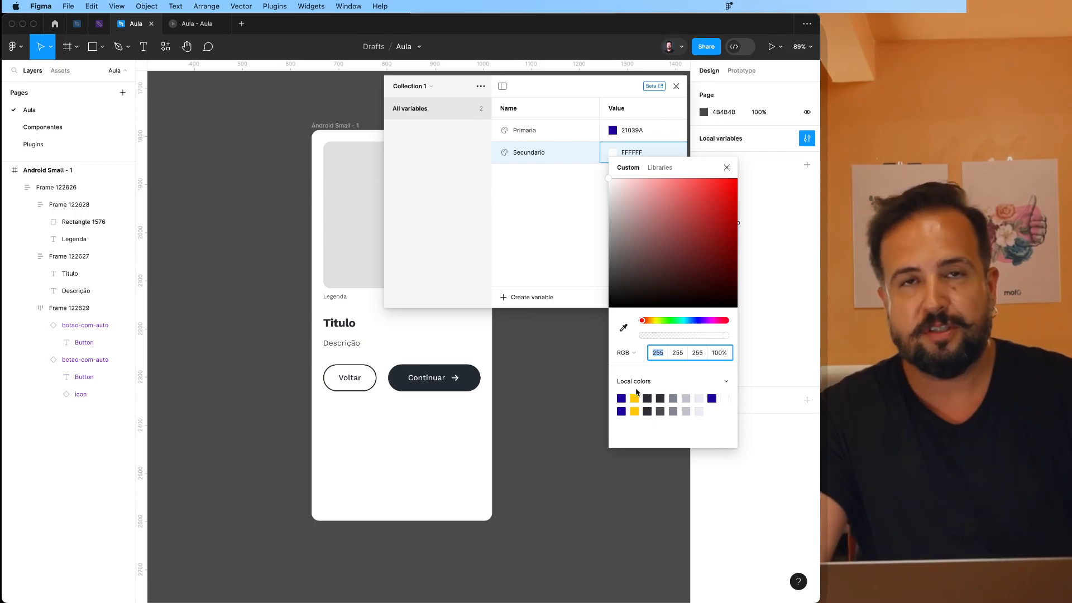
left_click(725, 168)
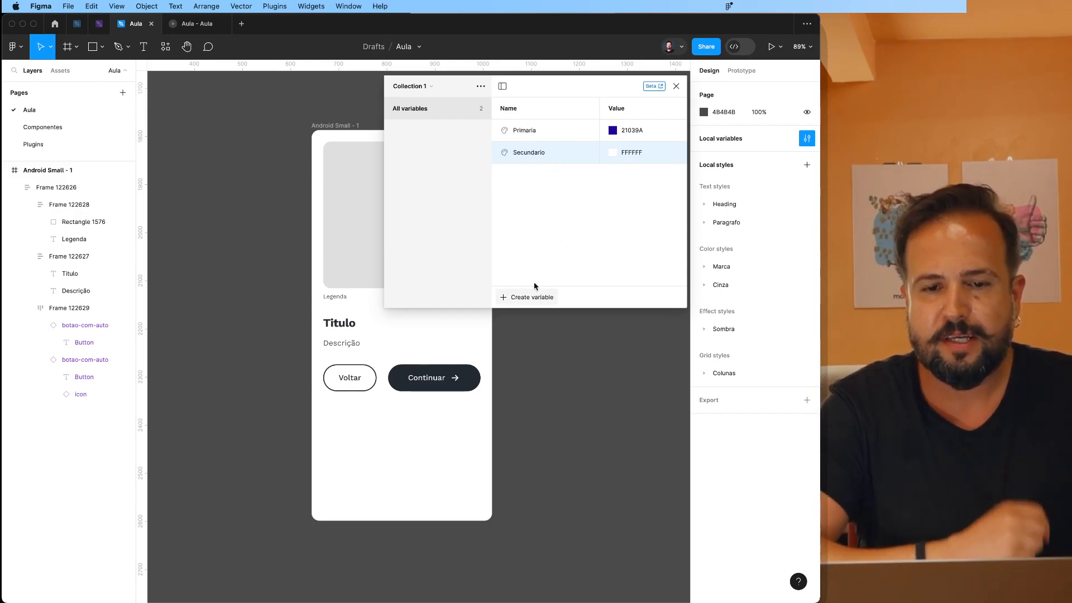
left_click(616, 155)
left_click(641, 397)
left_click(527, 243)
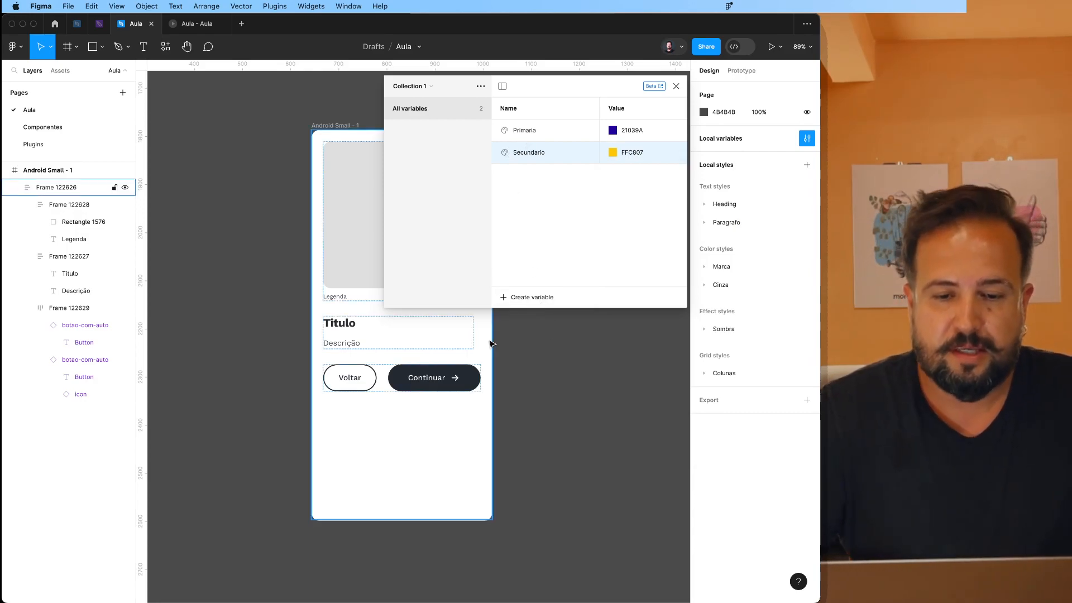
left_click(408, 468)
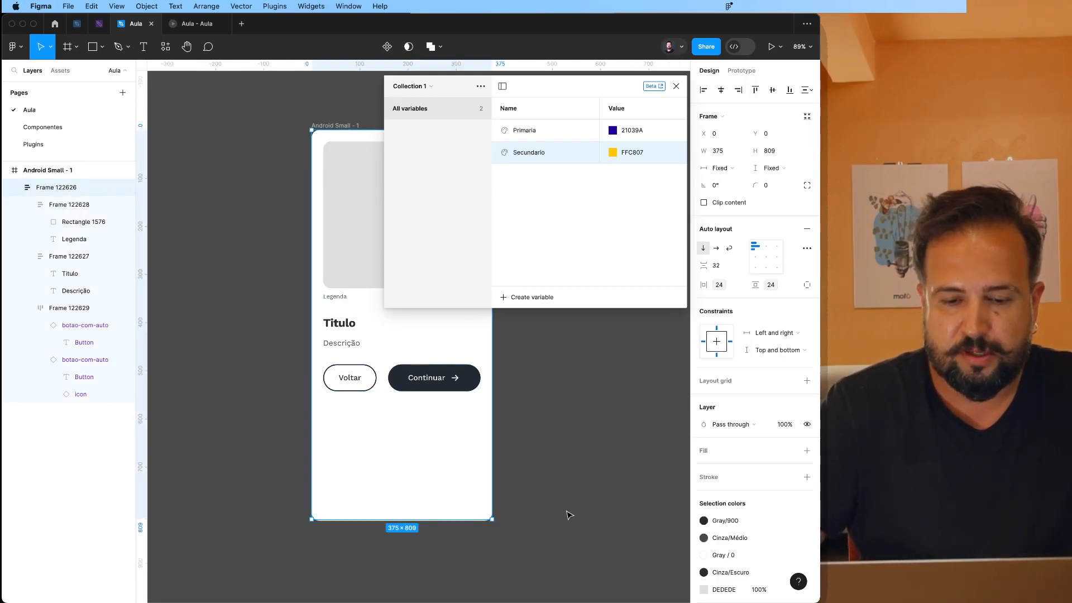
left_click(567, 511)
left_click(676, 86)
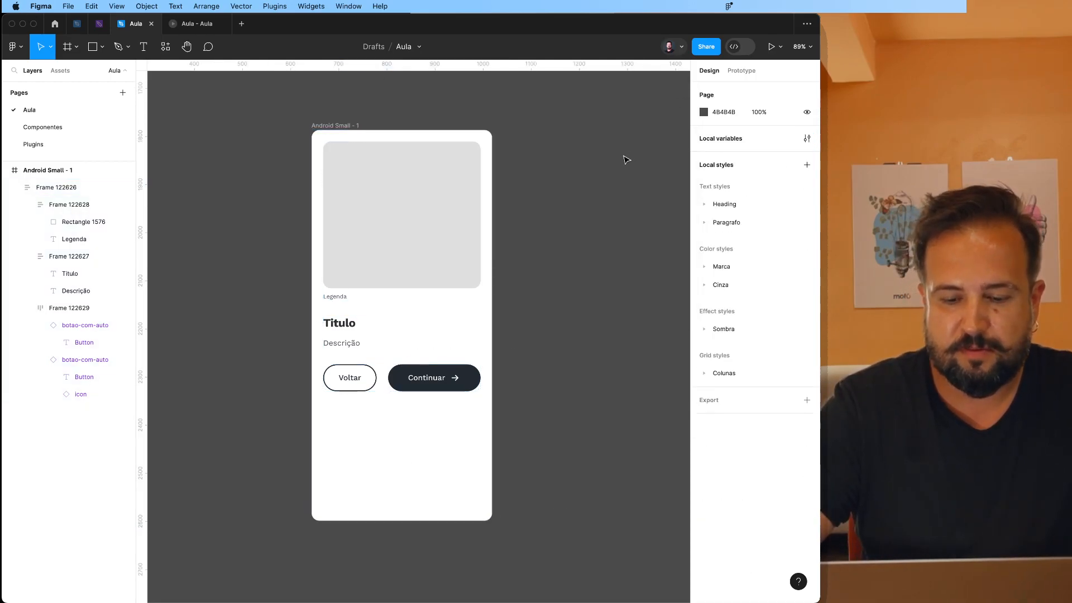
Draw a circle of about 138 × 138 beside the Android Small - 1 frame and fill it with Collection 1's Secundario variable.
key("o")
left_click_drag(554, 166, 620, 233)
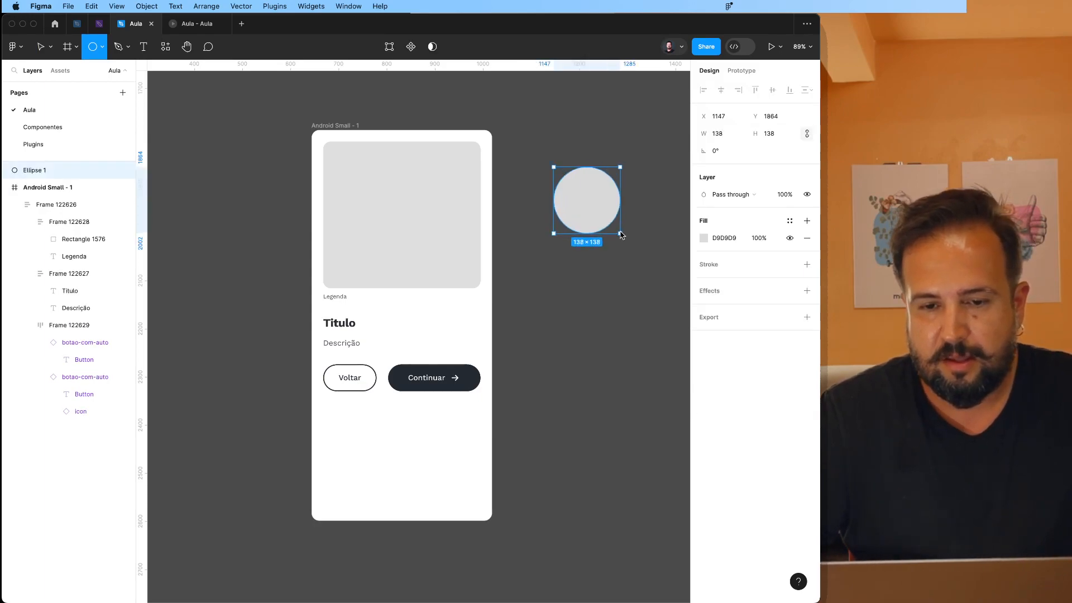
left_click(704, 238)
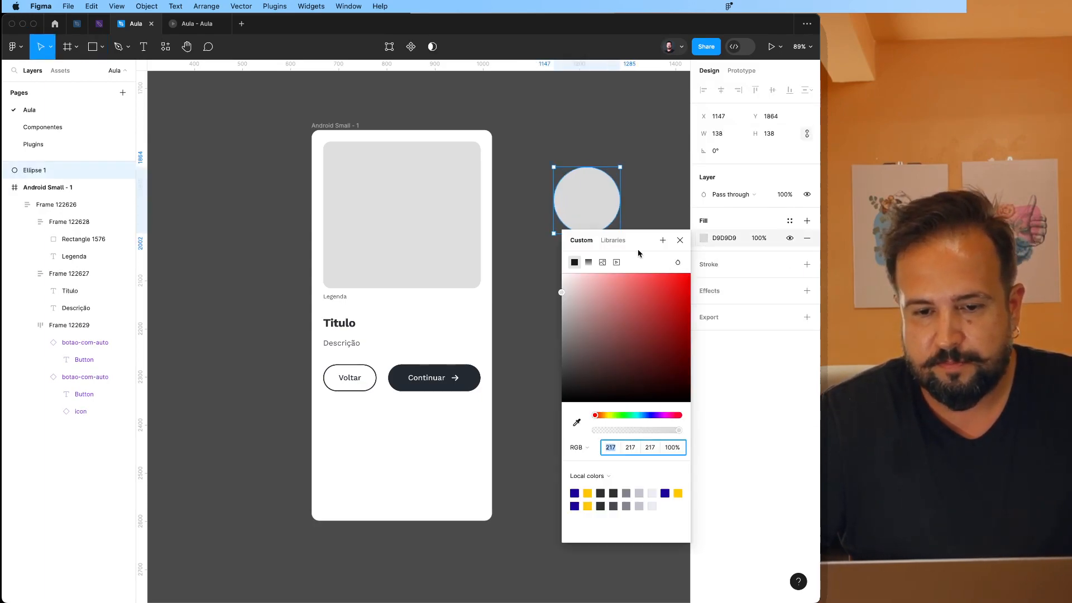
left_click(789, 221)
scroll(642, 335, "down", 6)
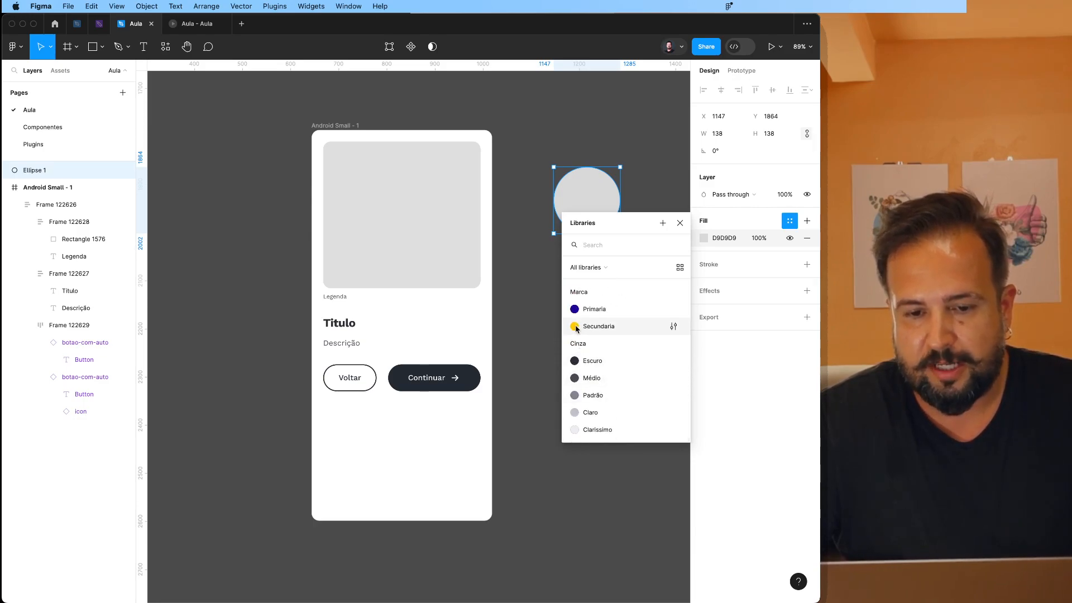
scroll(574, 329, "up", 4)
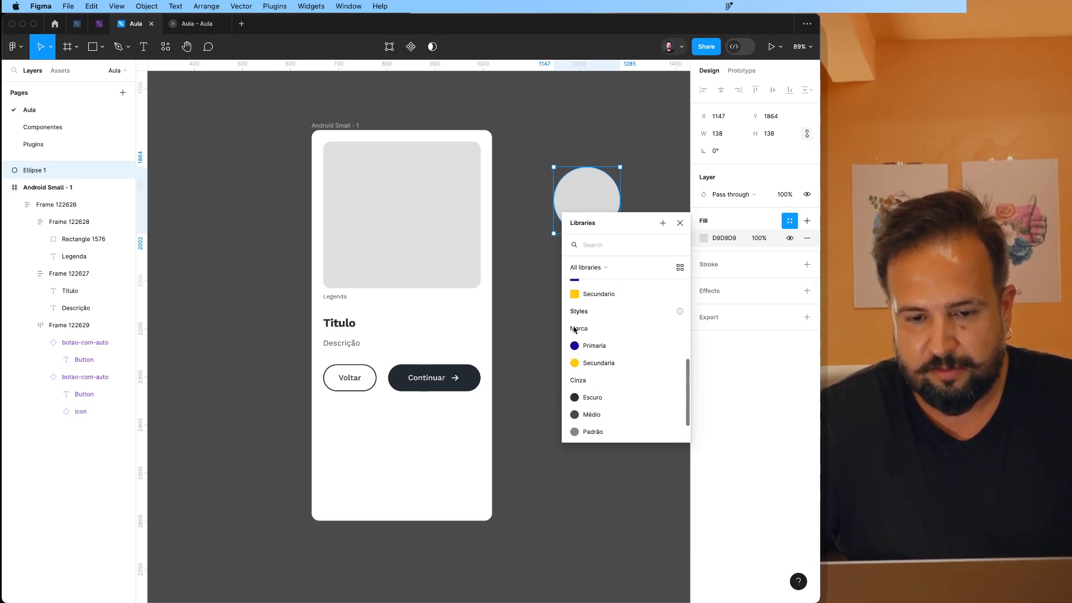
scroll(573, 352, "up", 4)
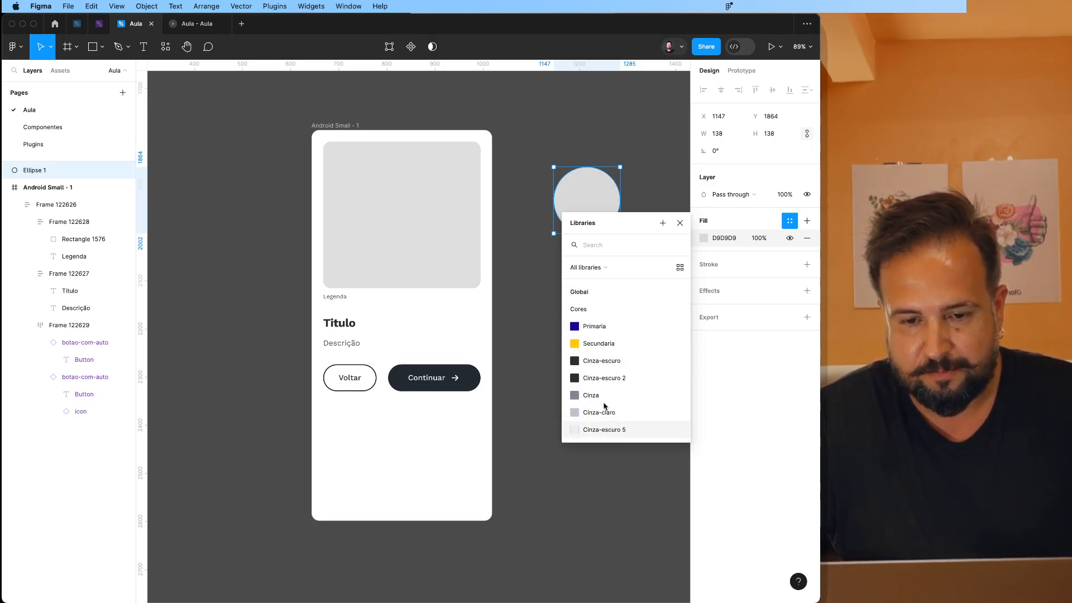
scroll(593, 350, "down", 2)
scroll(593, 350, "down", 3)
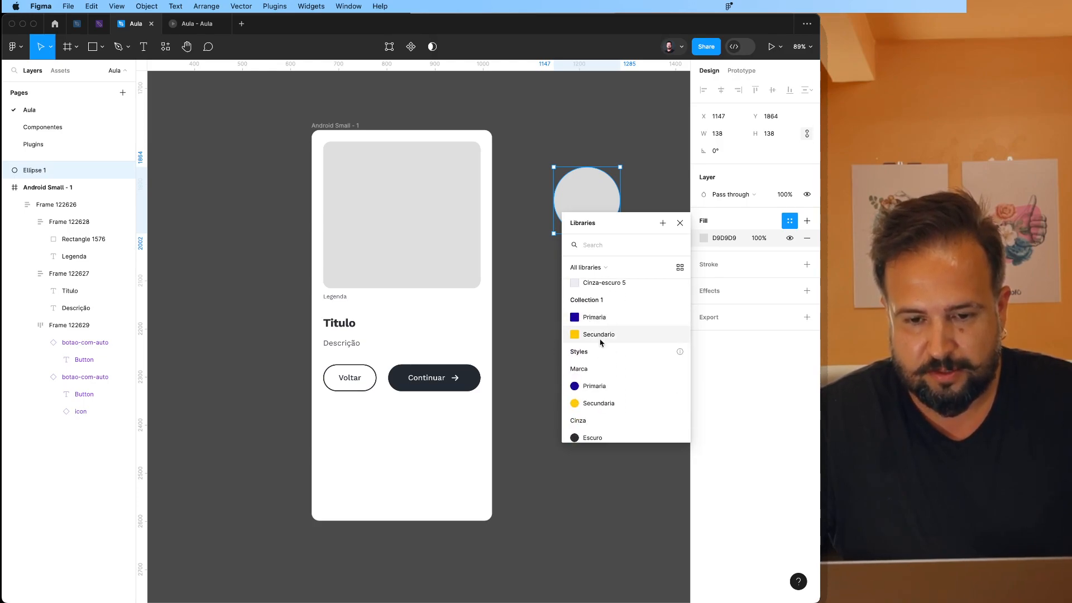
left_click(599, 336)
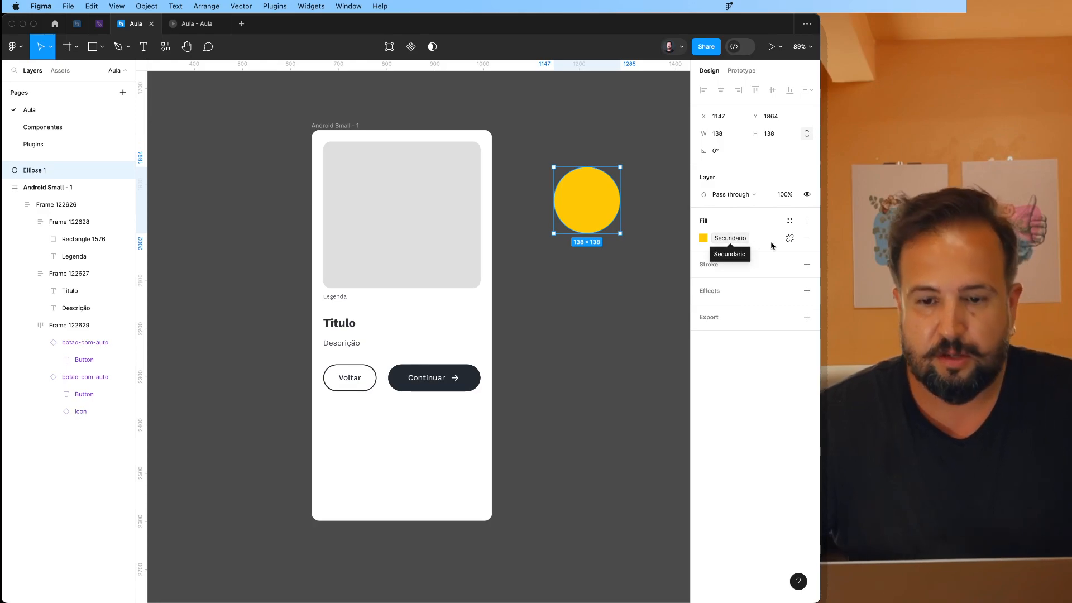
Try detaching the variable from the circle's fill, undo it, and apply the Marca/Secundaria color style instead.
left_click(791, 238)
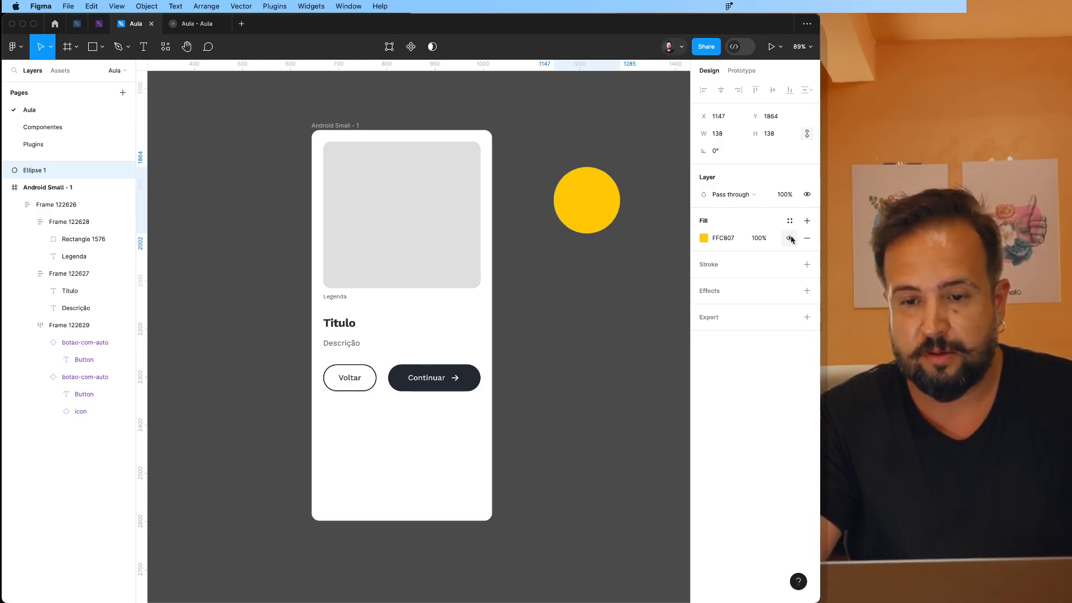
key("super+z")
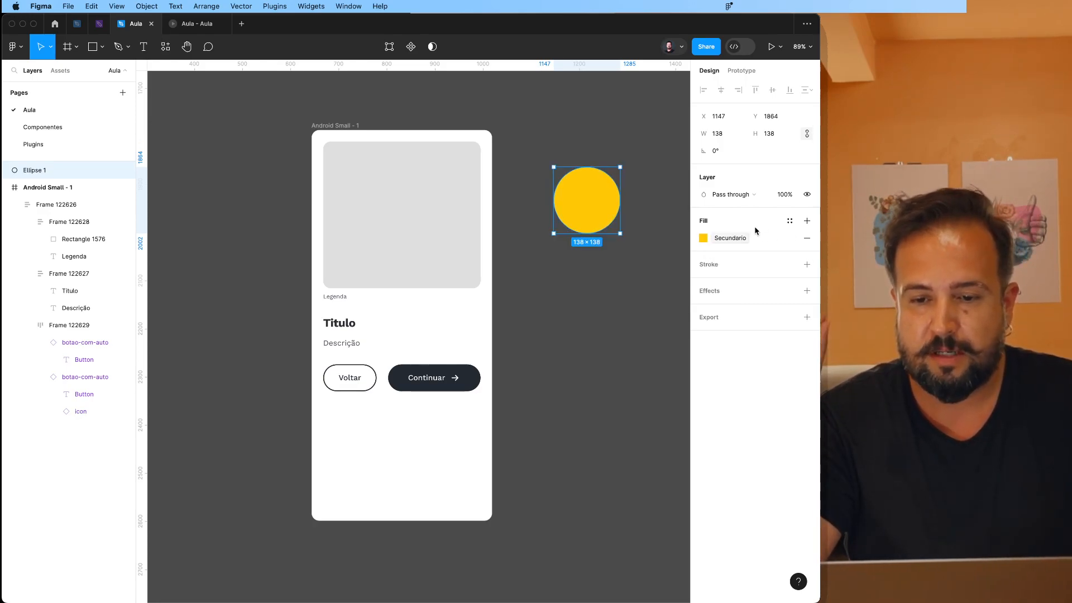
left_click(742, 241)
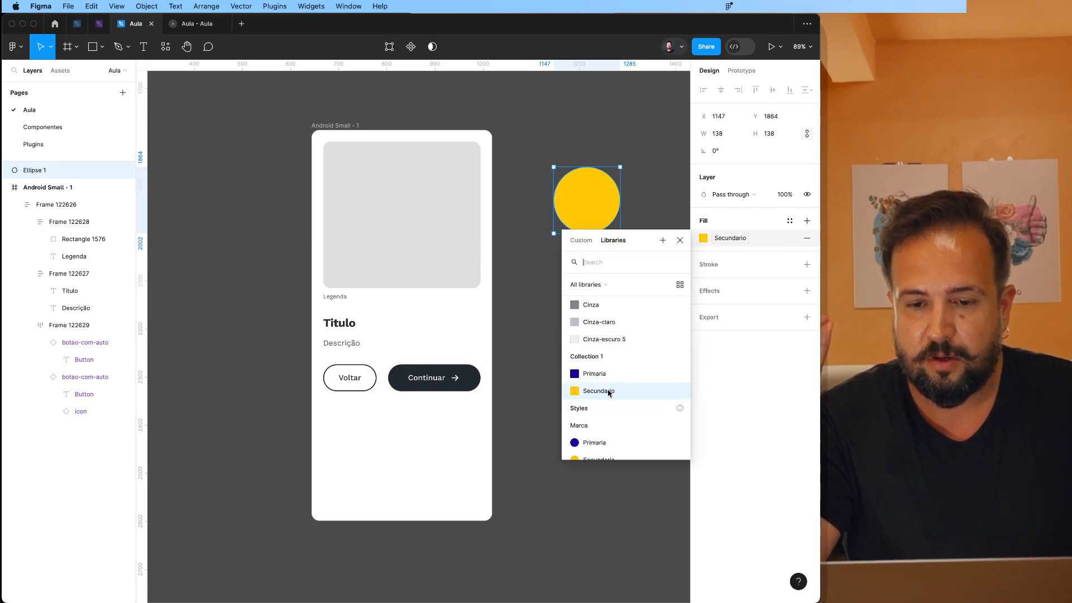
scroll(609, 393, "down", 2)
left_click(614, 421)
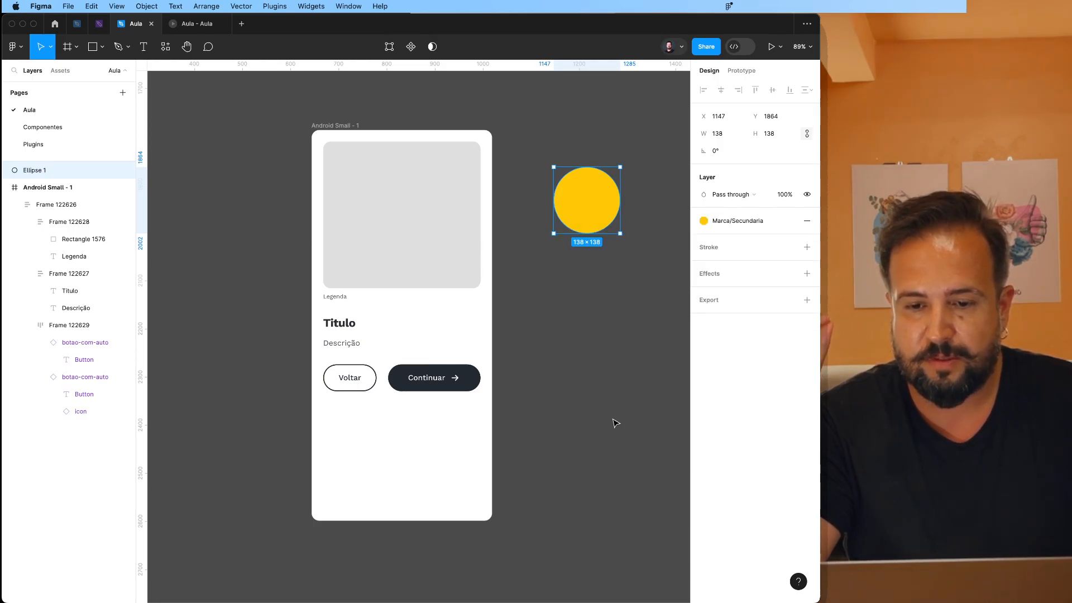
left_click(600, 304)
left_click(567, 210)
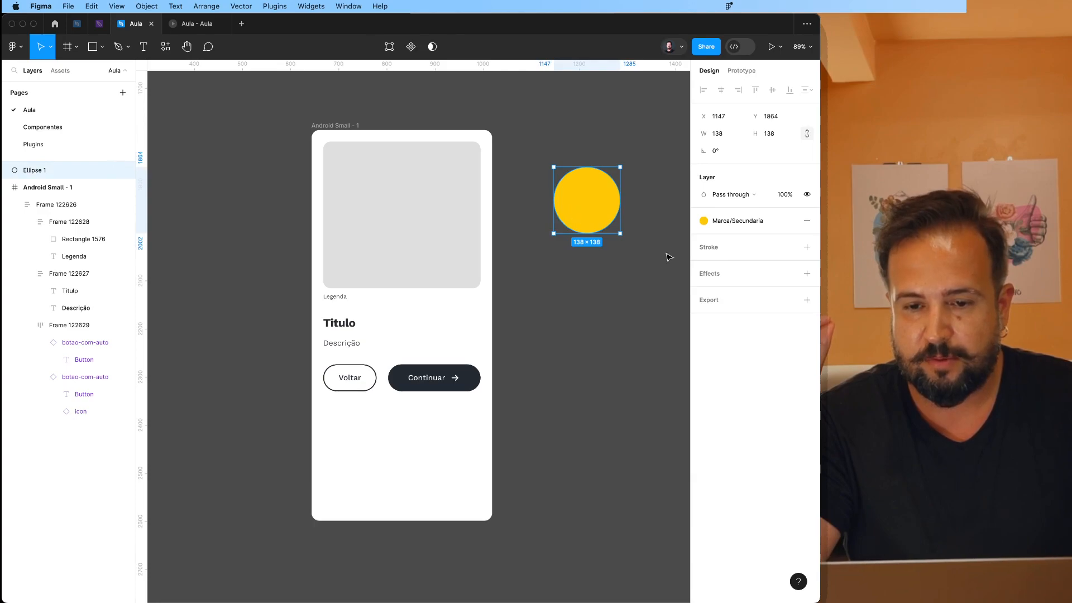
Detach the color style from the circle and fill it with the Global collection's Cores/Secundaria variable.
left_click(790, 220)
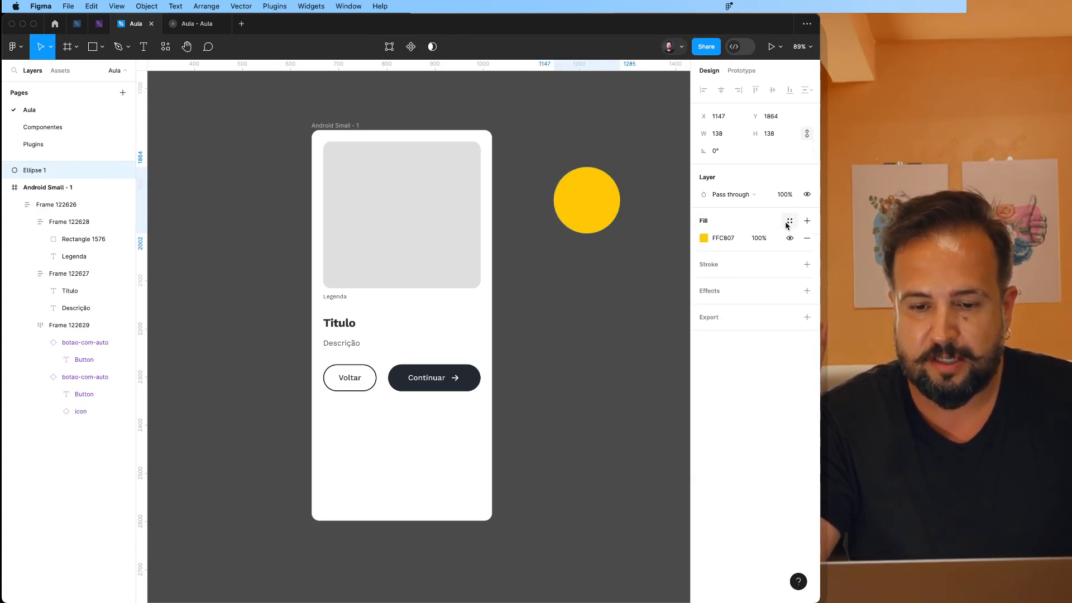
left_click(704, 238)
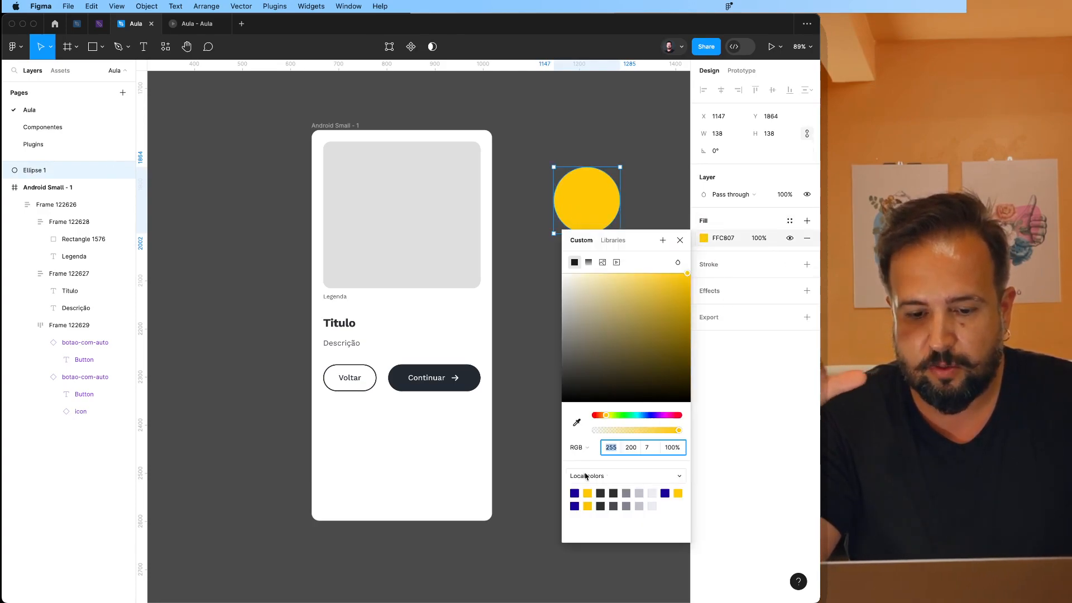
left_click(790, 220)
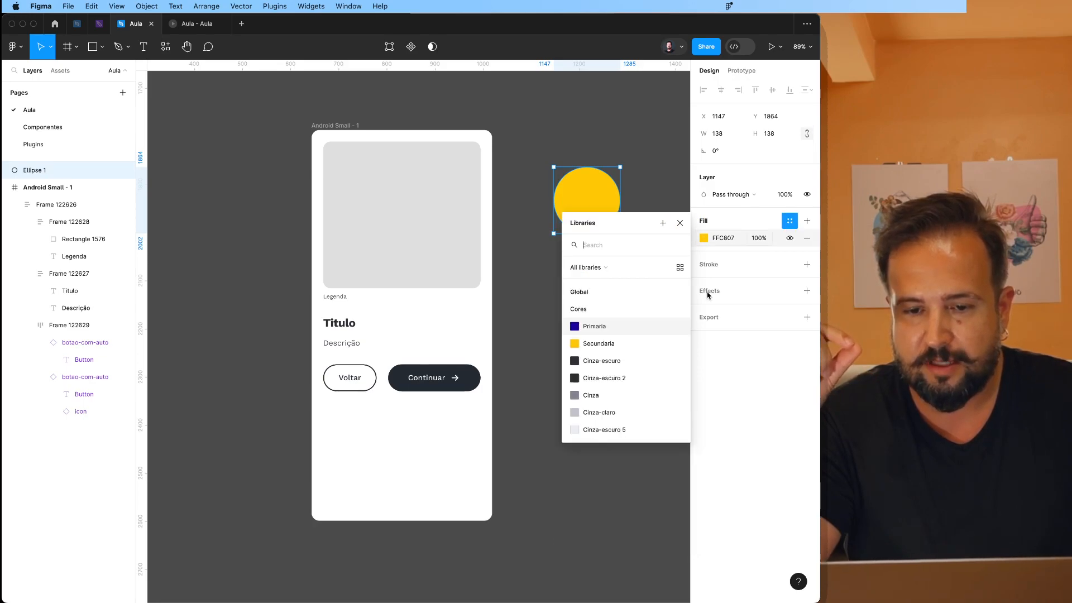
left_click(599, 344)
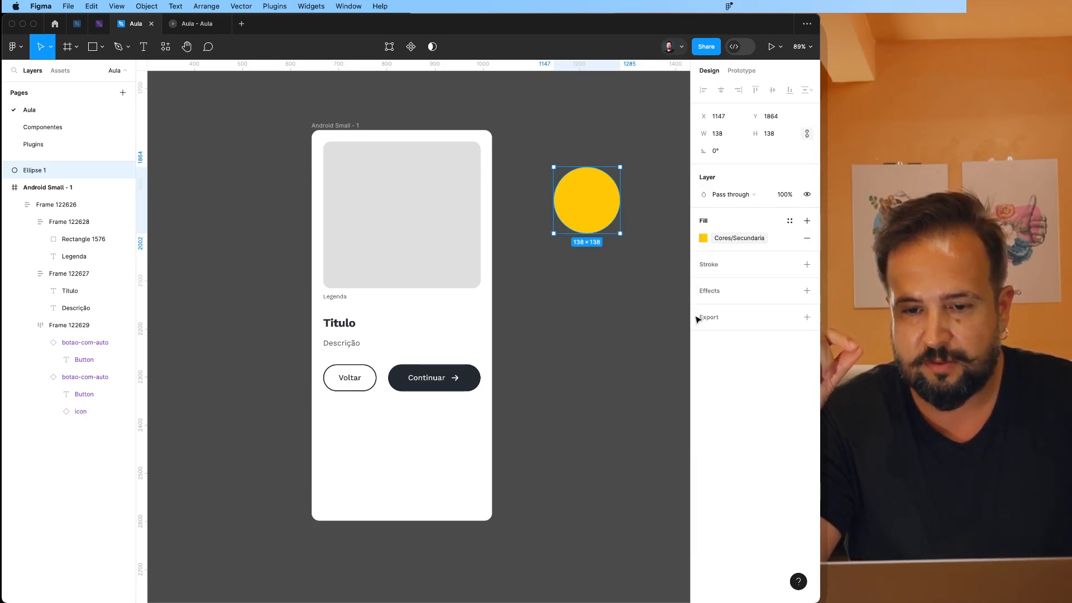
Check the circle's fill variable in the libraries list and delete the circle from the canvas.
left_click(730, 239)
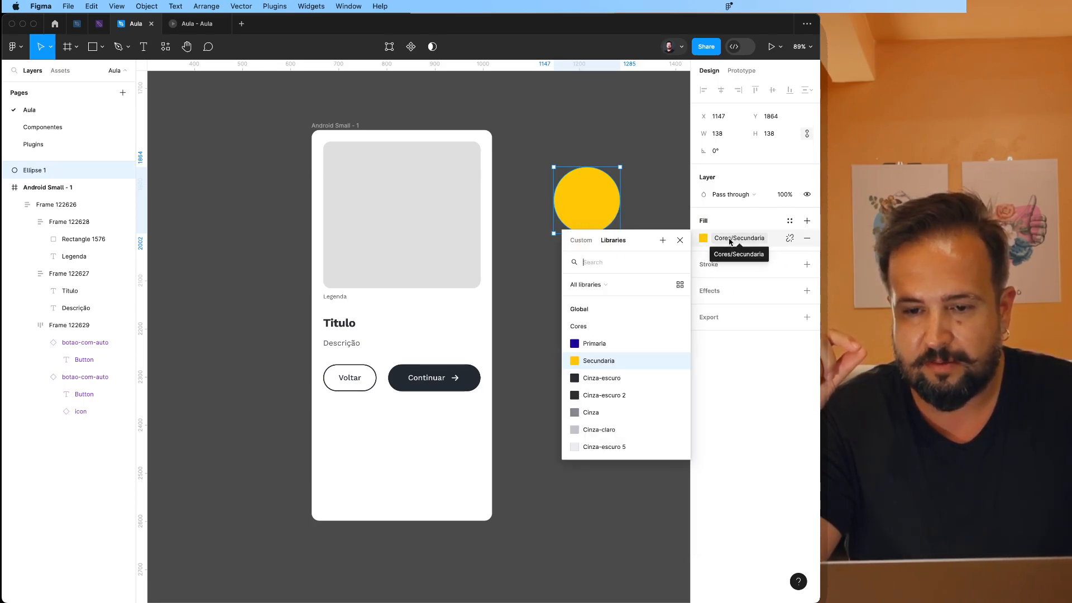
left_click(626, 368)
left_click(626, 368)
left_click(591, 229)
key("Delete")
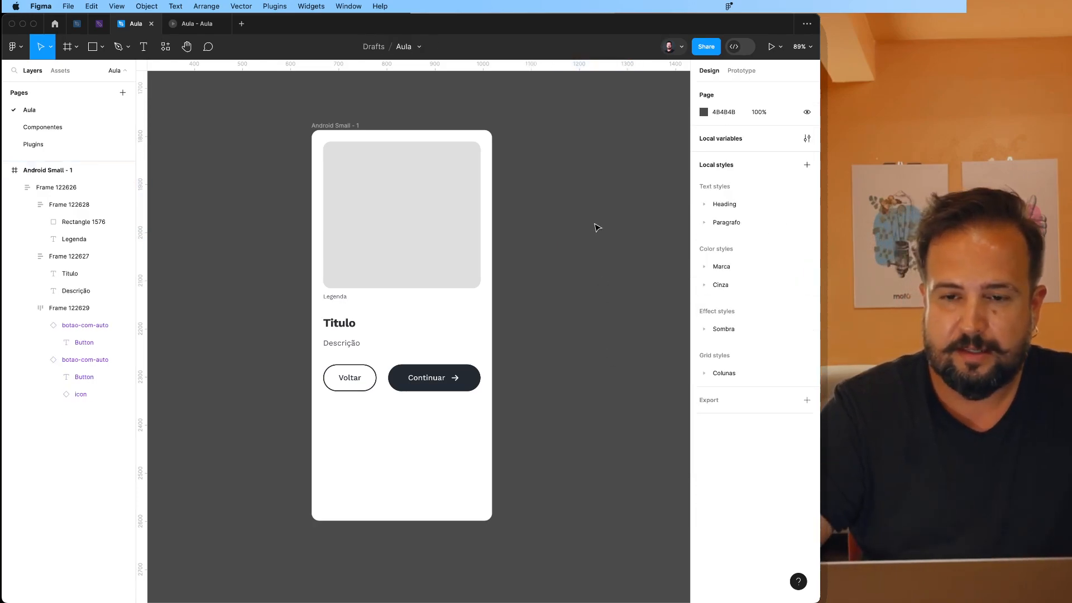
Limit the color scoping of Collection 1's Secundario variable to shape fills and strokes, excluding frame and text fills.
left_click(733, 139)
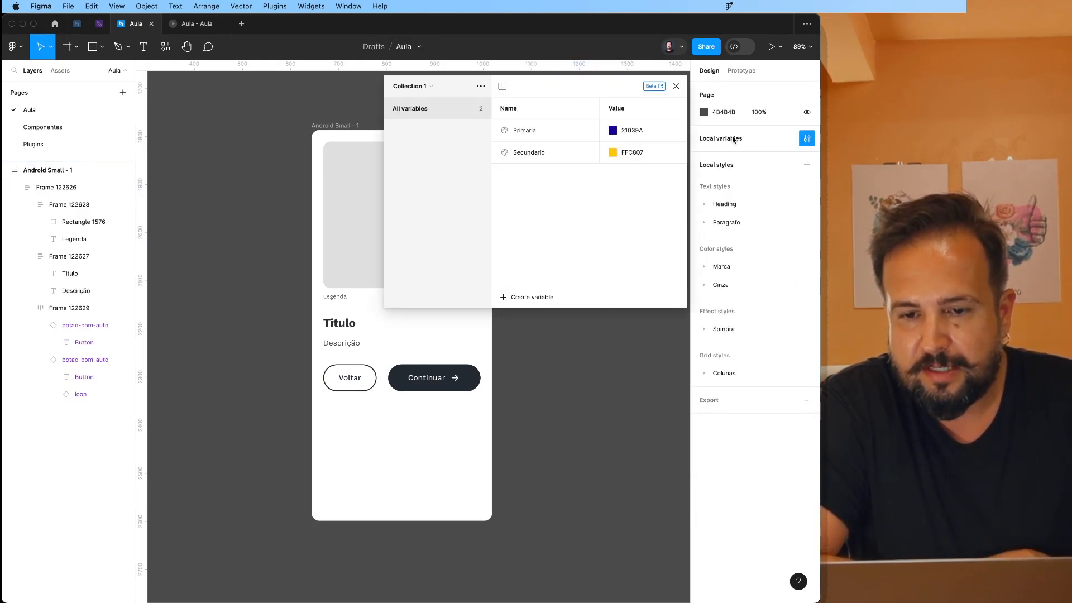
right_click(594, 155)
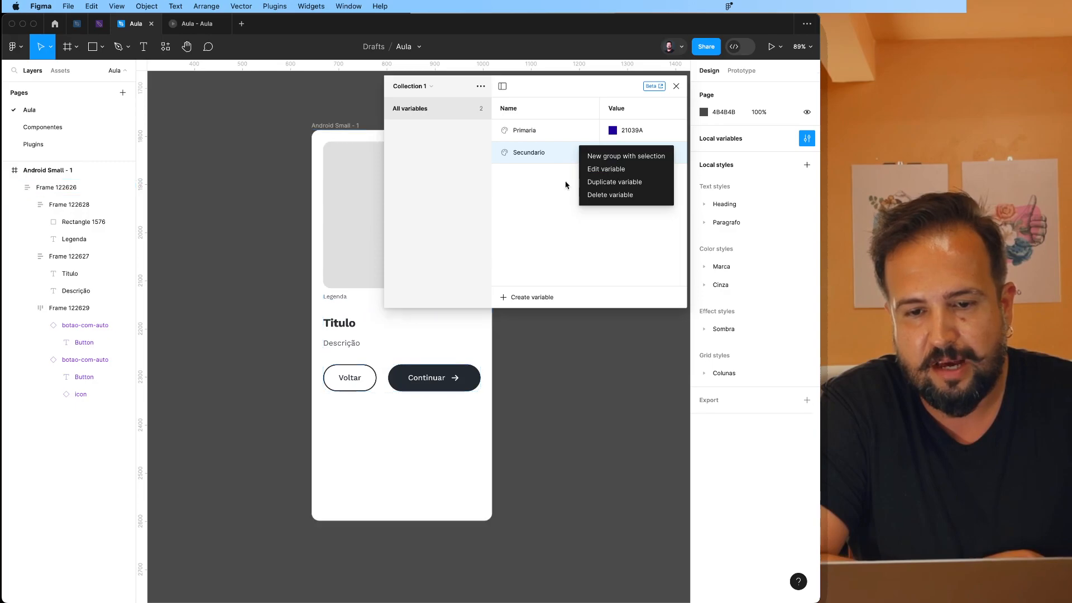
left_click(606, 171)
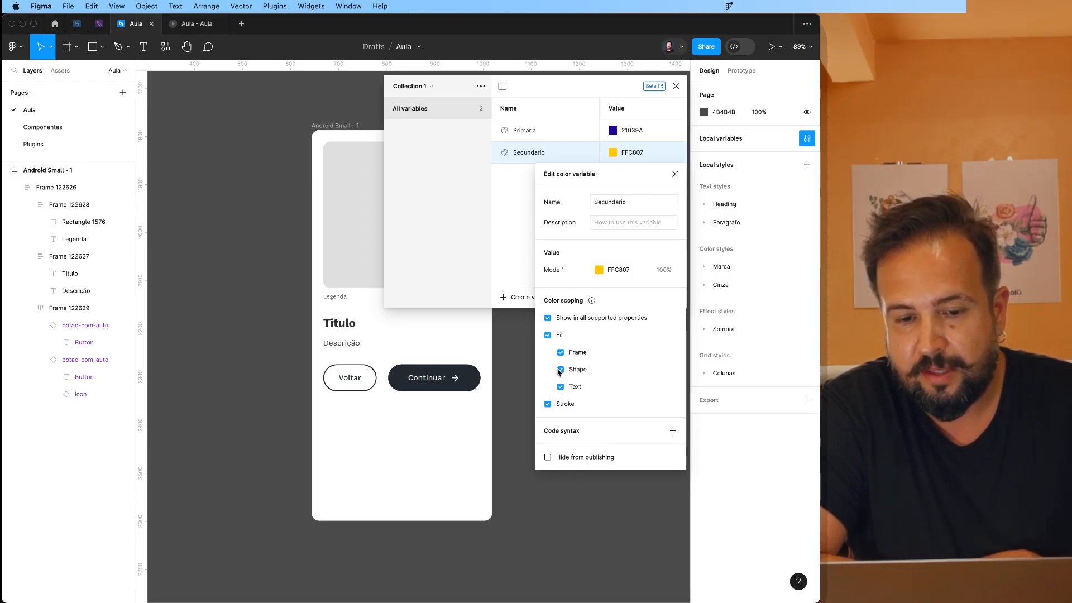
left_click(560, 387)
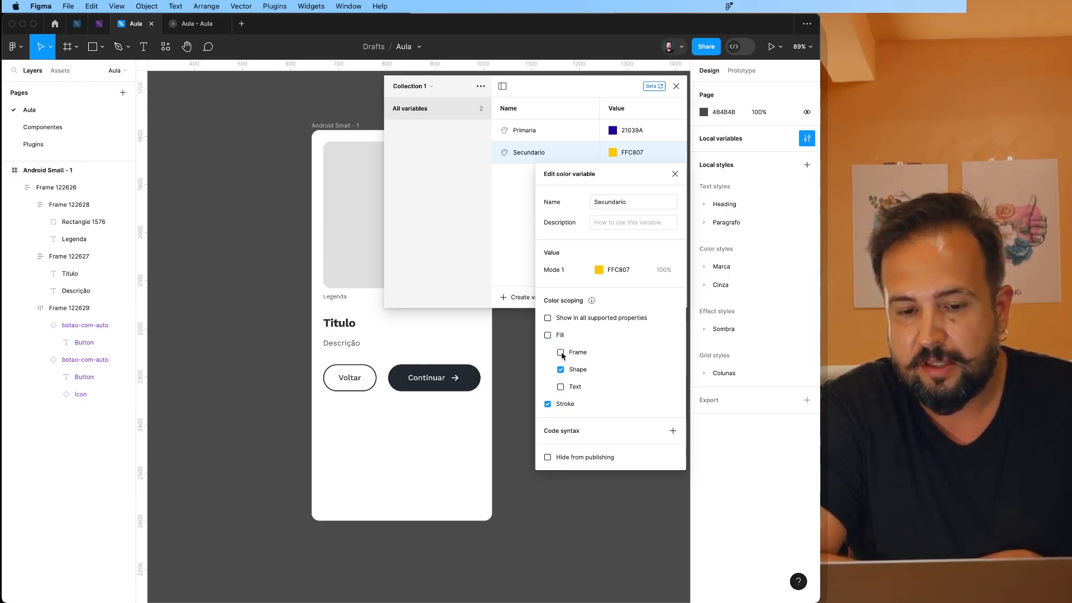
left_click(560, 353)
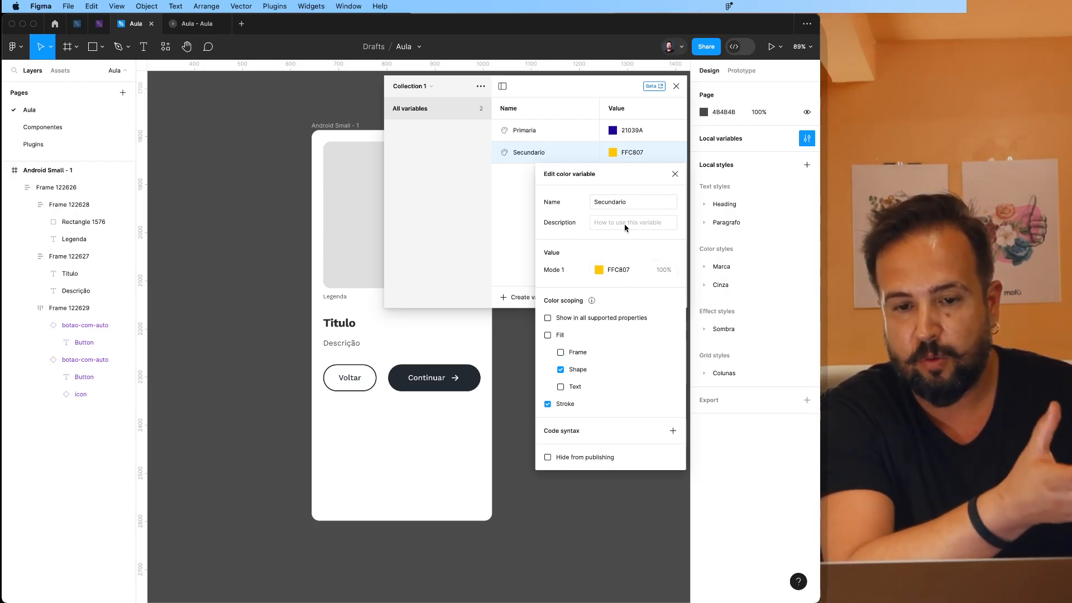
left_click(675, 174)
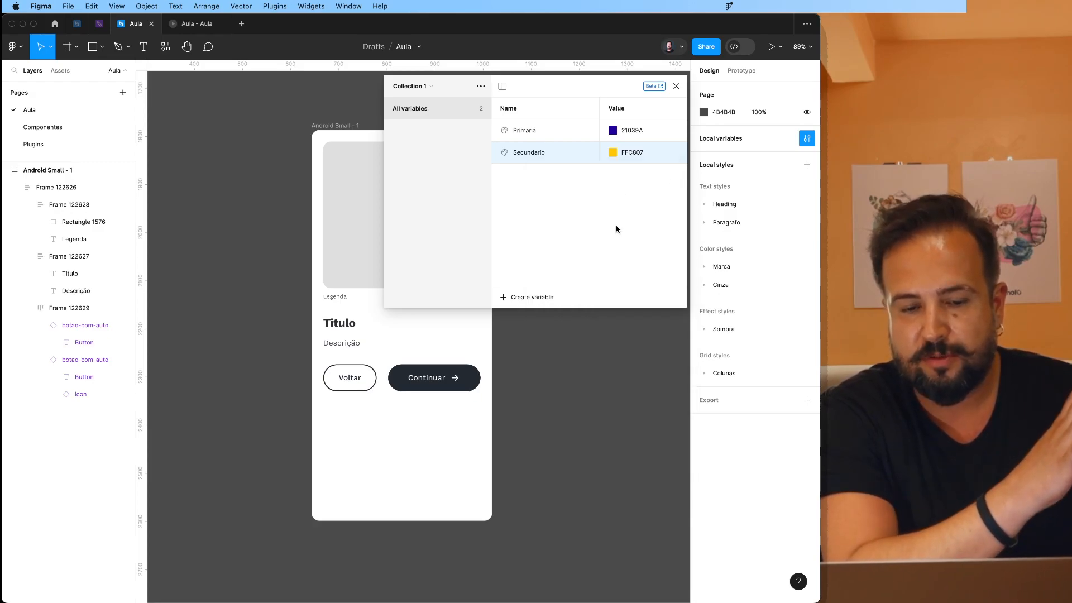
Create a number variable named space in Collection 1 and set its value to 32.
left_click(530, 298)
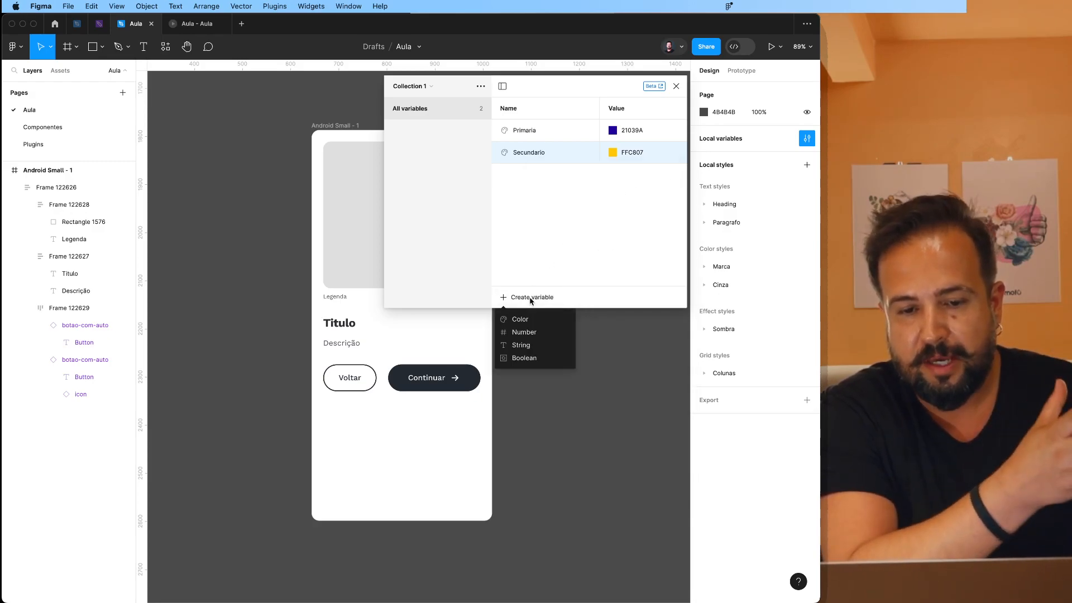
left_click(526, 334)
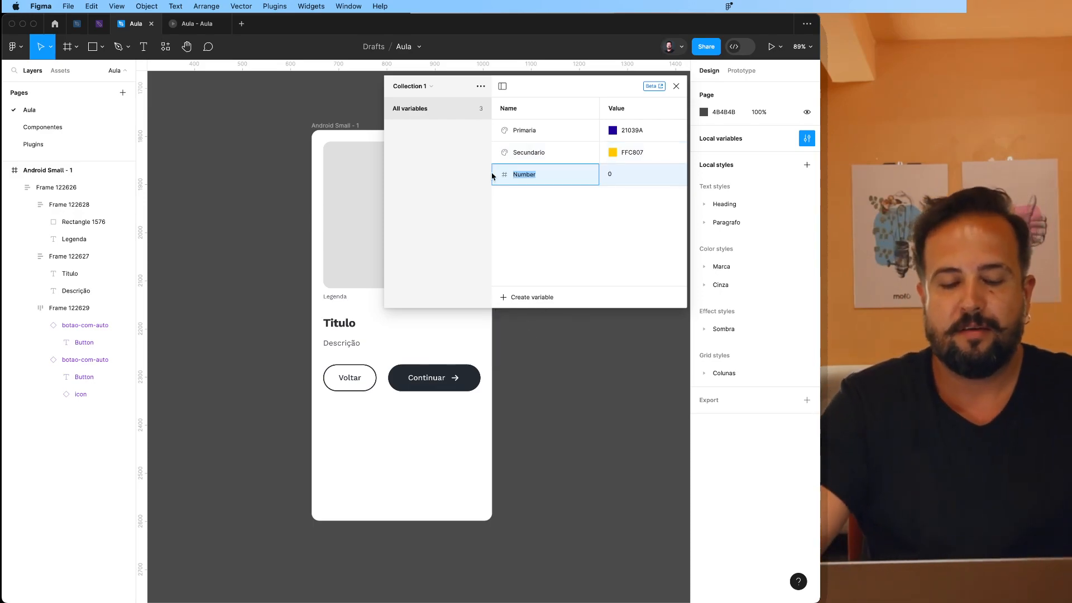
type("s")
key("Tab")
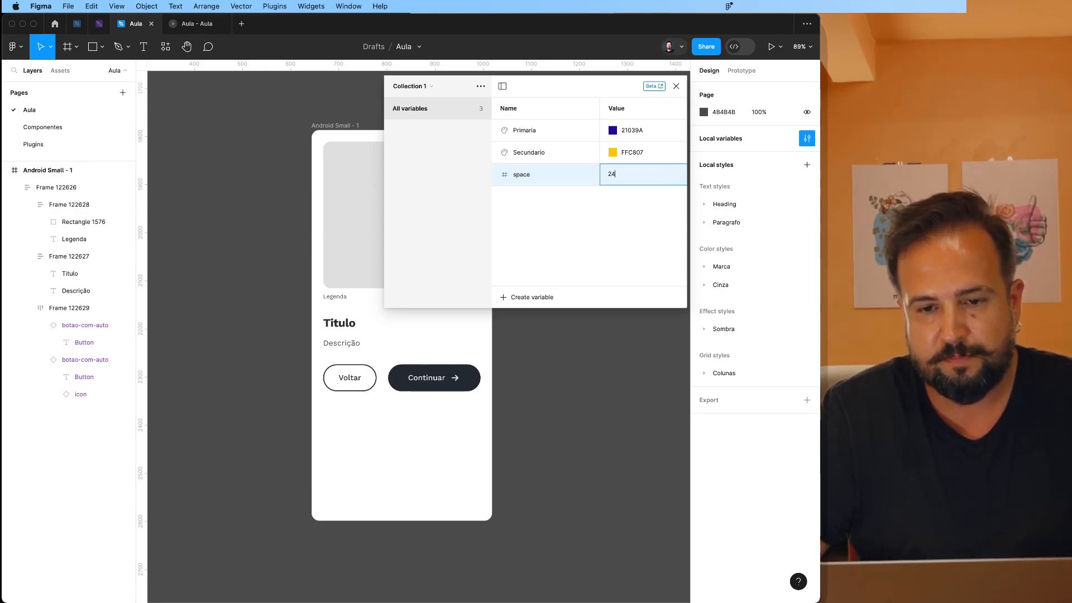
key("Return")
left_click(626, 179)
type("32")
key("Return")
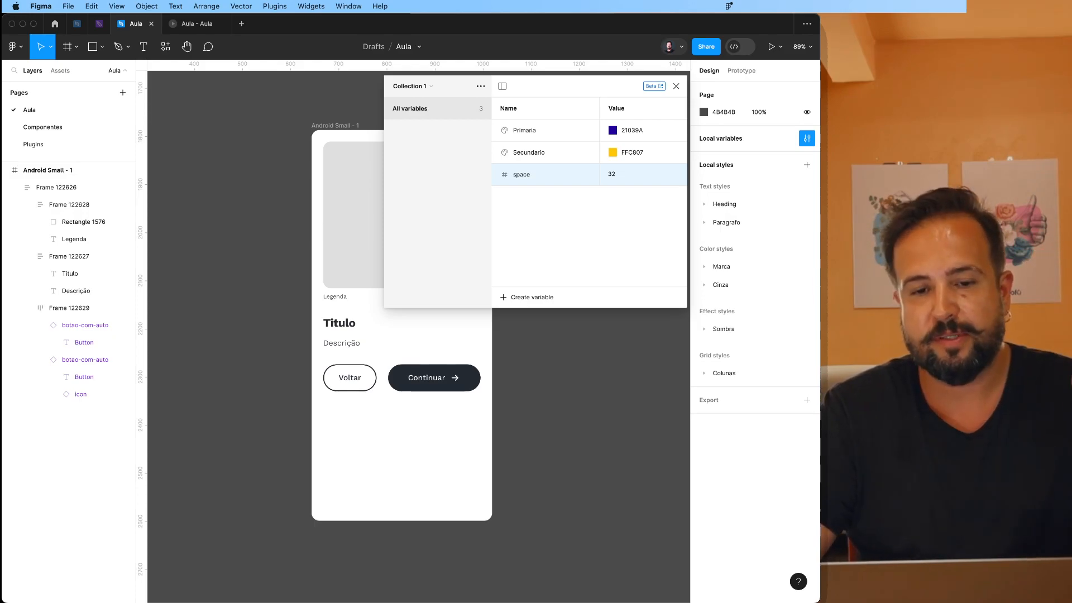
Create a string variable named Nome do cliente in Collection 1 with the value anima.design.
left_click(530, 300)
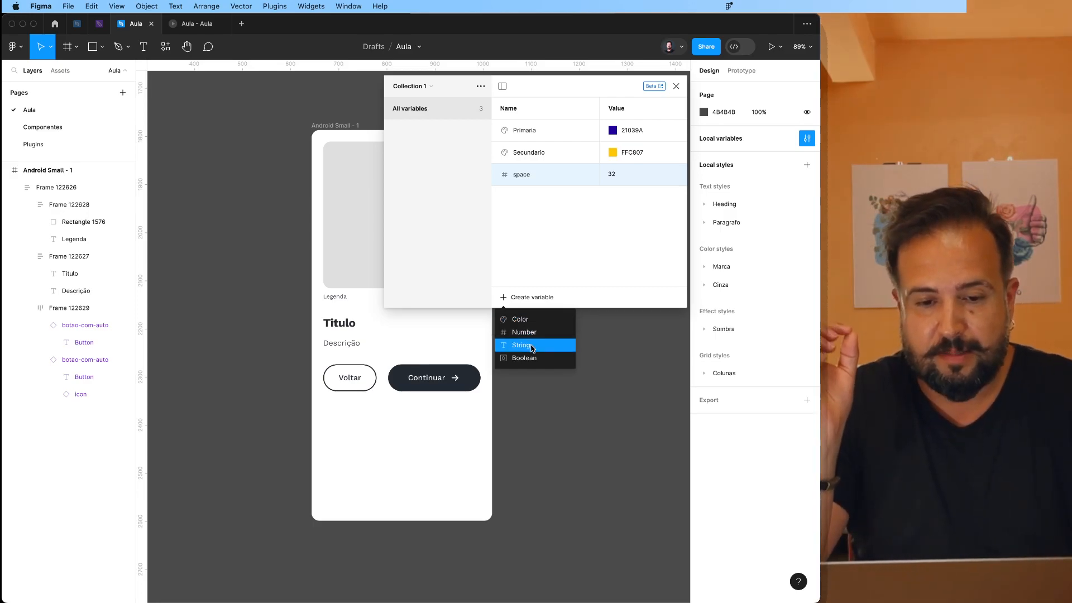
left_click(531, 348)
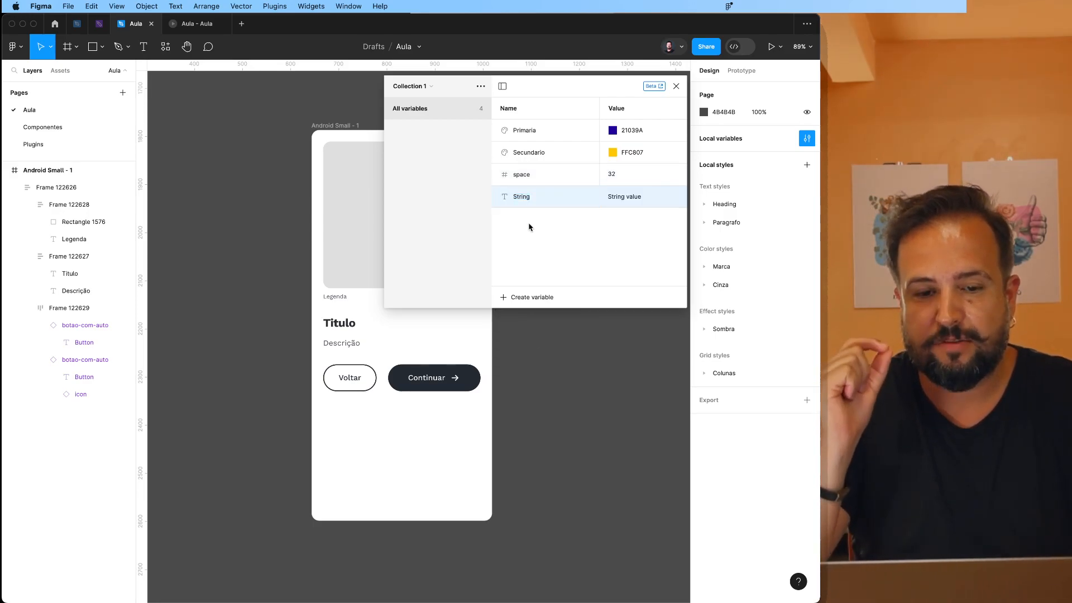
double_click(522, 201)
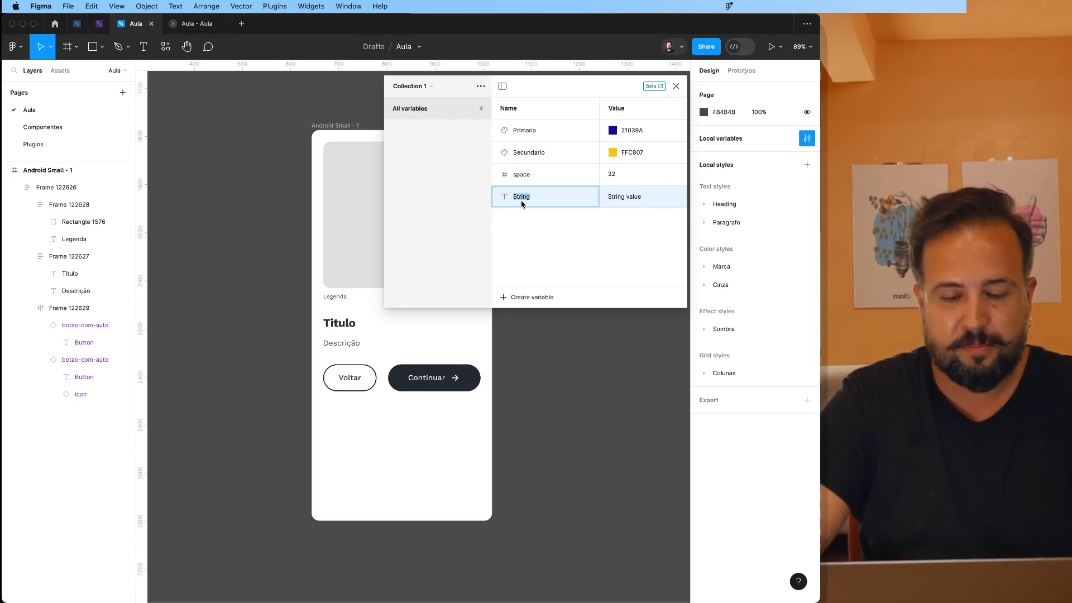
type("Nome do clien")
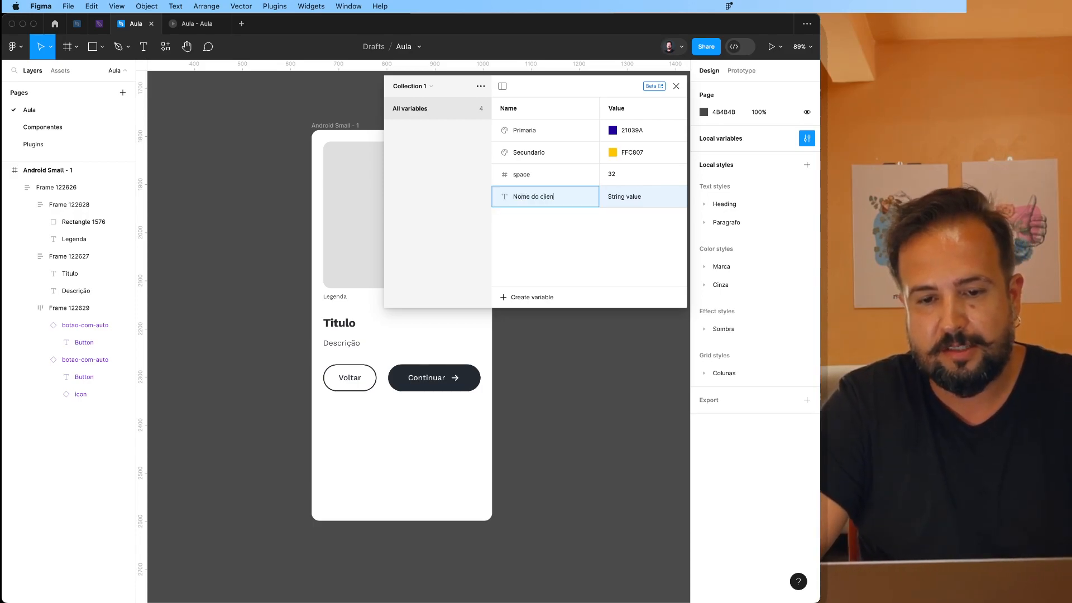
type("te")
key("Tab")
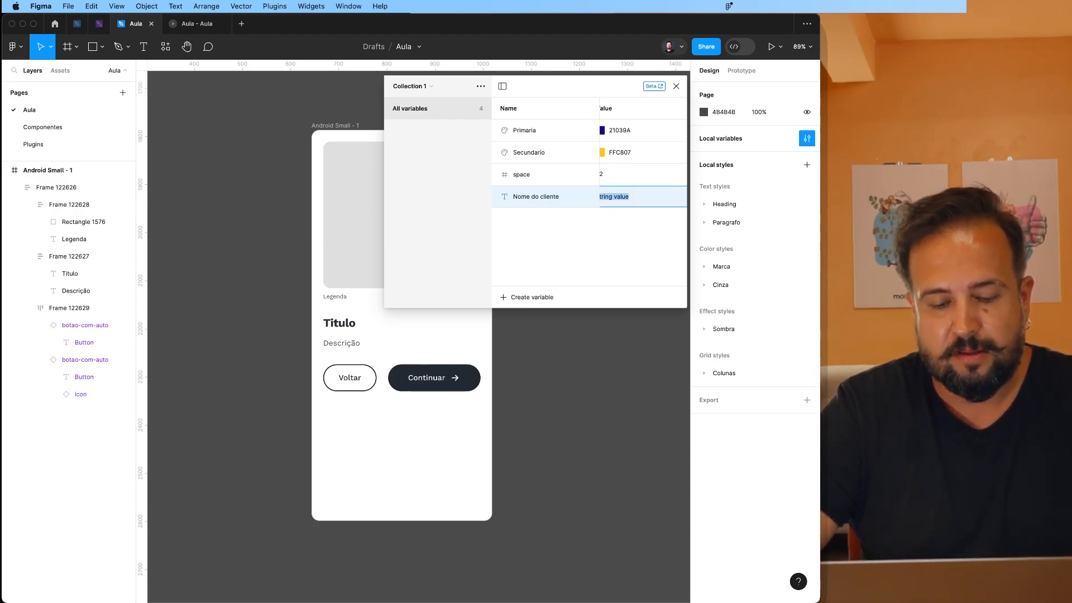
type("anima.design")
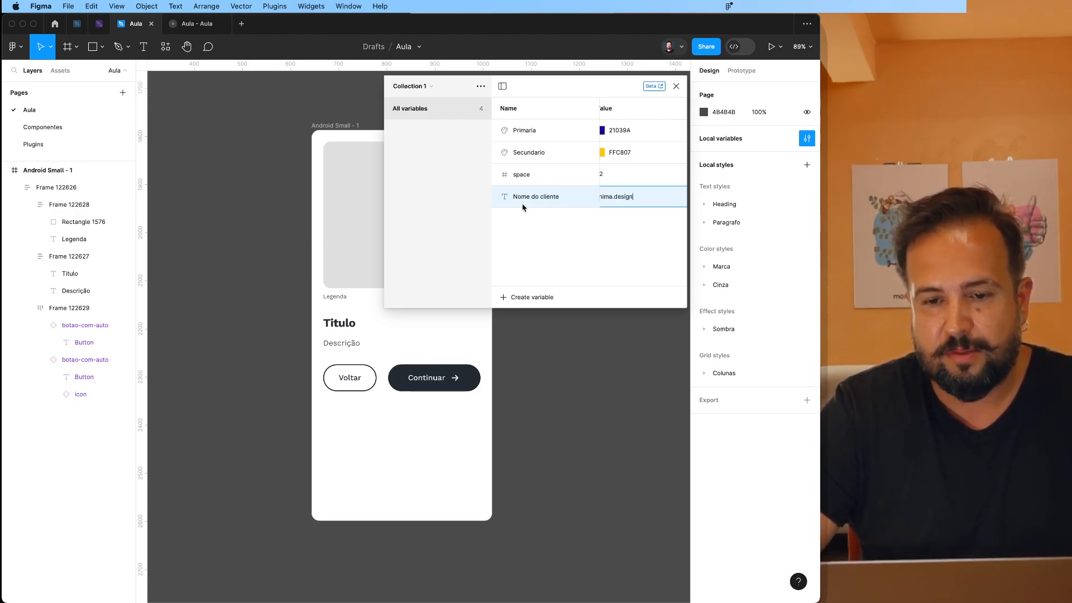
key("Return")
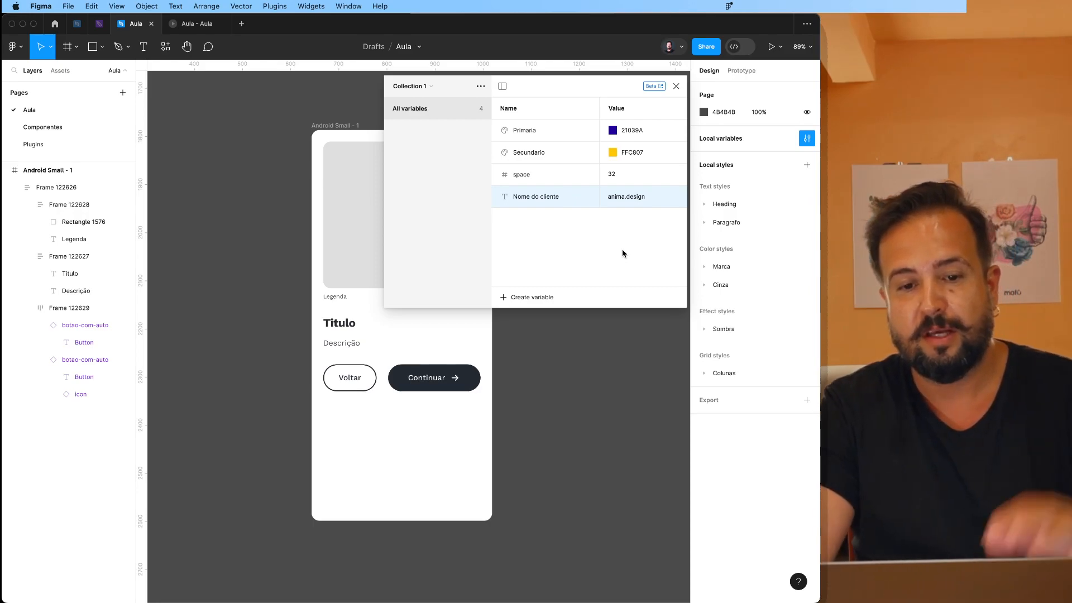
Create a Boolean variable in Collection 1, keeping its default name and value.
left_click(544, 301)
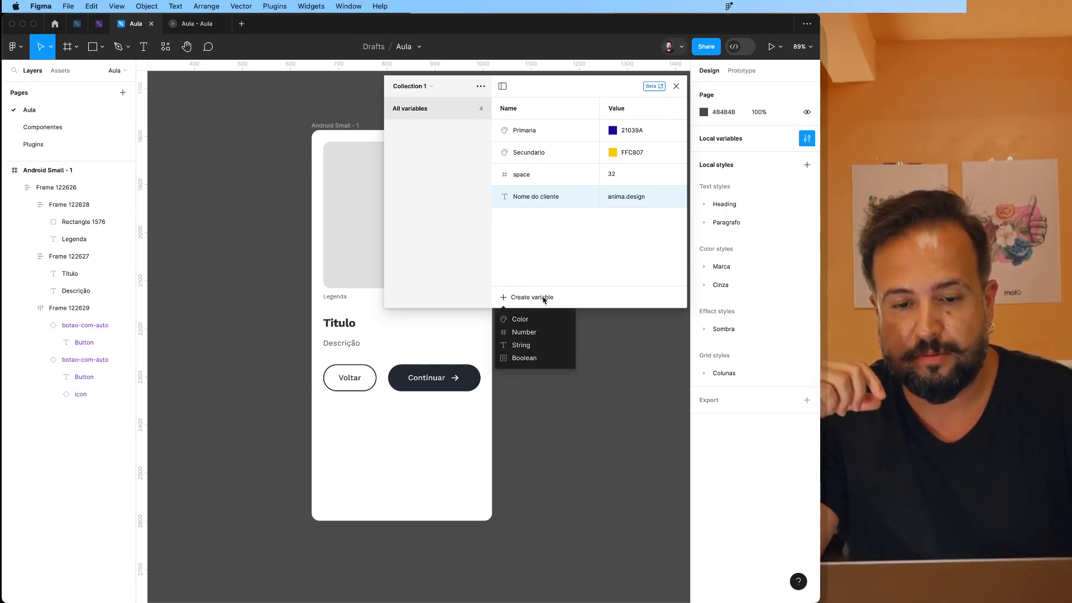
left_click(540, 357)
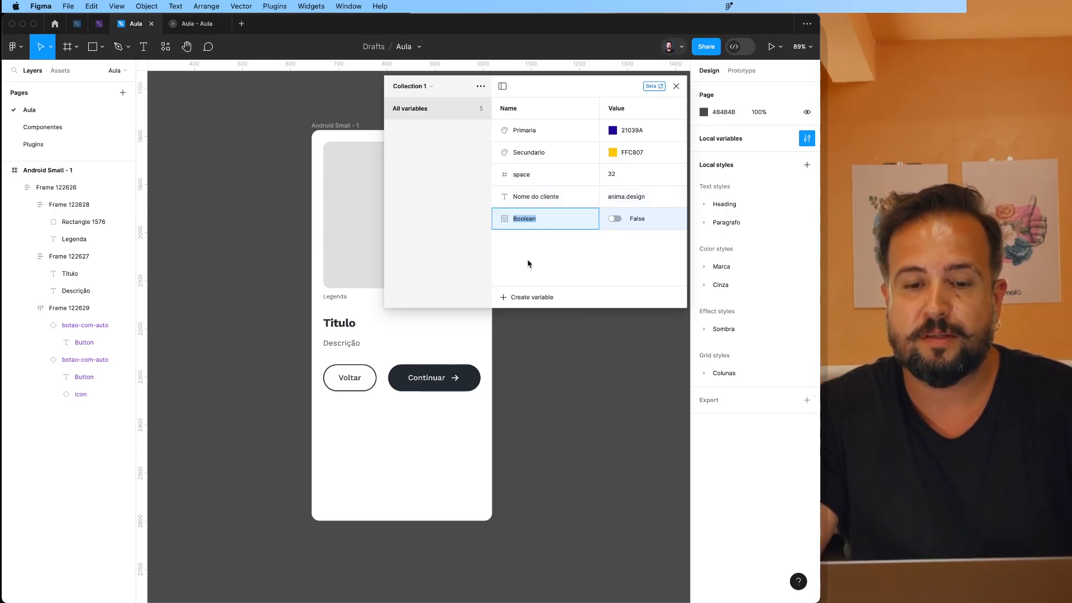
key("Return")
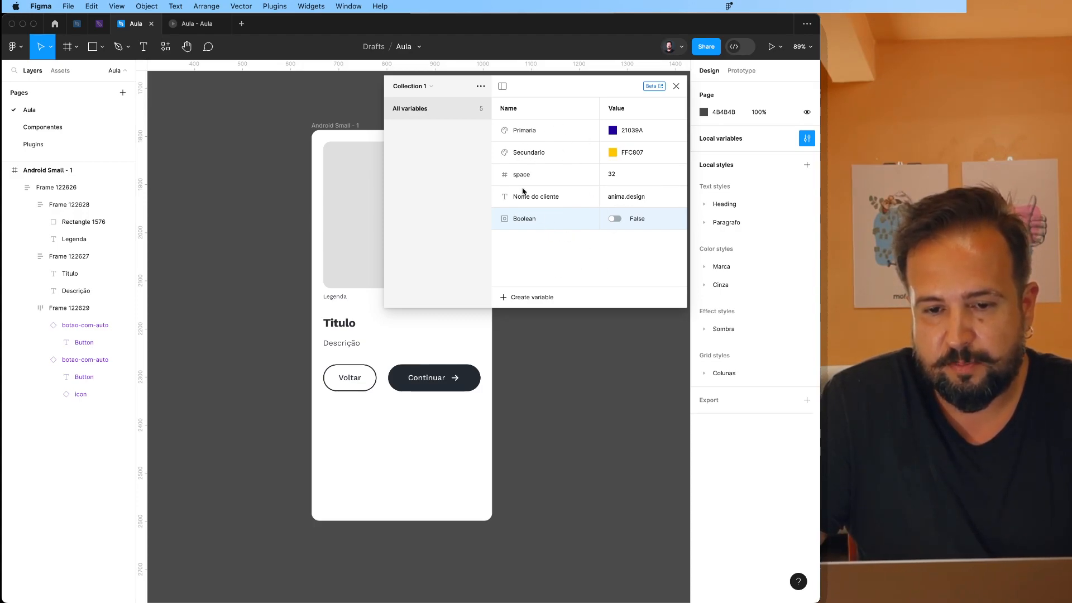
Look through the Global collection's color, space, text and radius variable groups, and return to Collection 1.
left_click(427, 86)
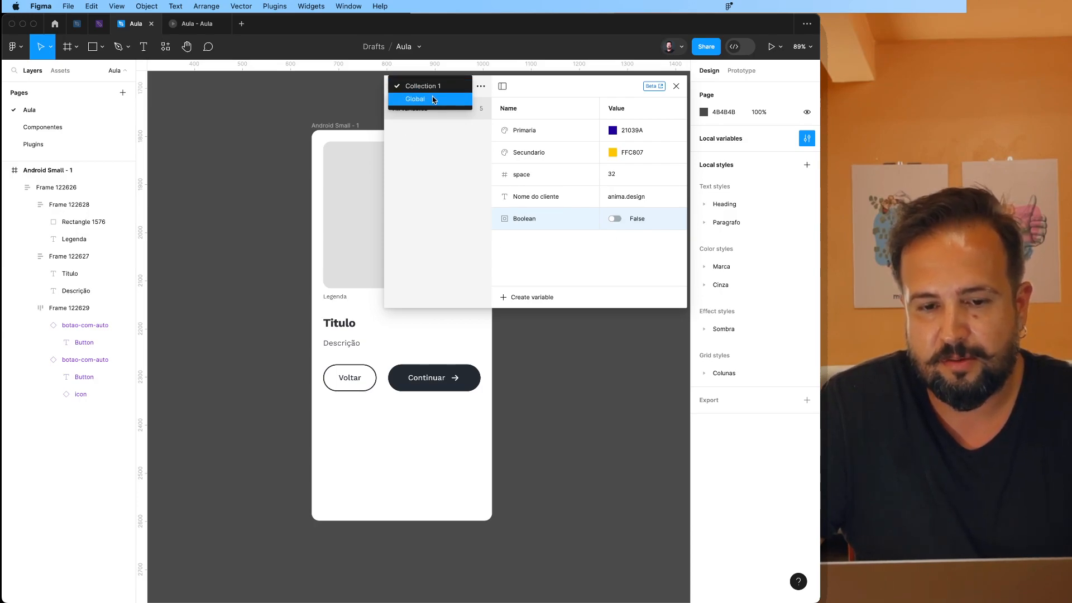
left_click(433, 99)
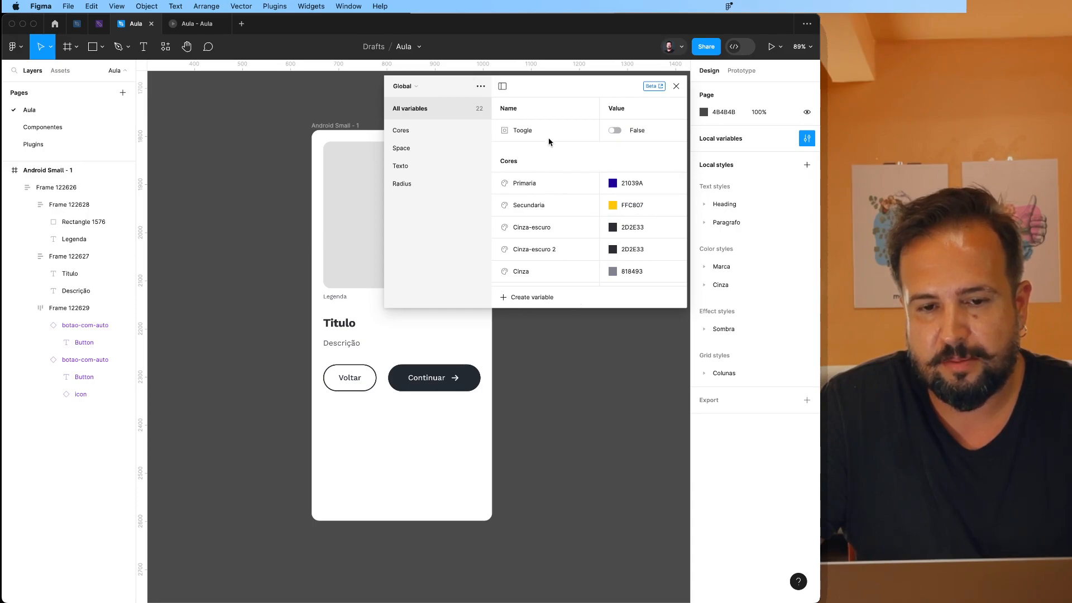
scroll(561, 169, "down", 2)
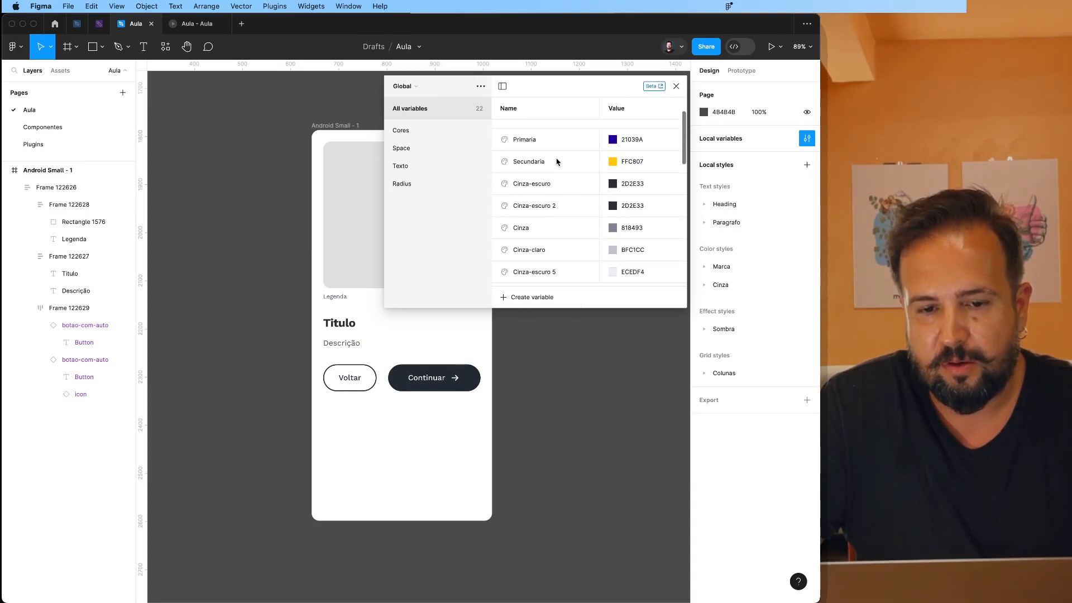
scroll(556, 161, "down", 5)
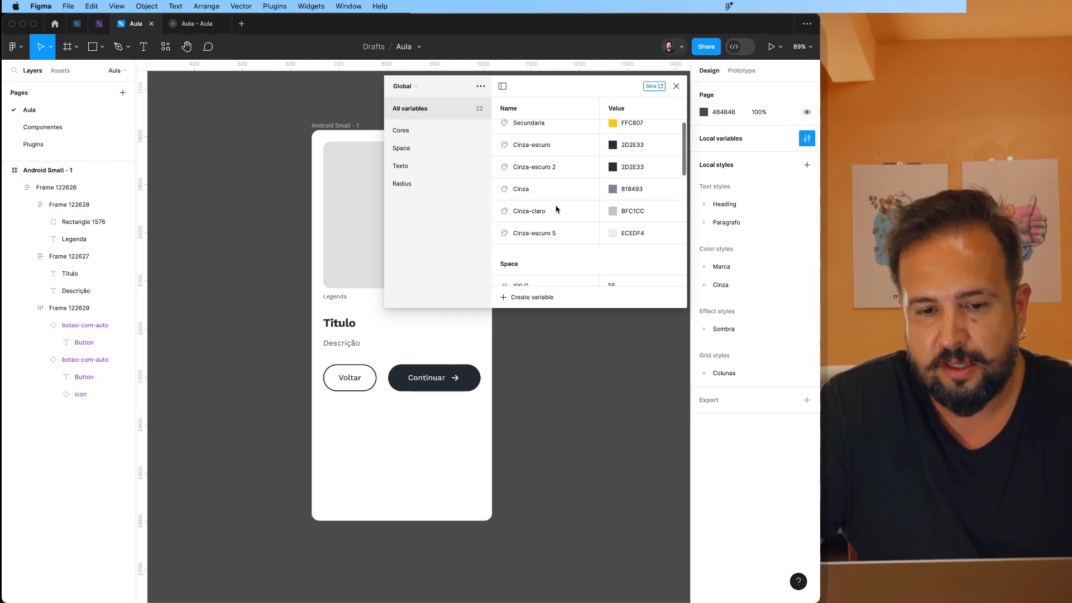
scroll(553, 235, "down", 8)
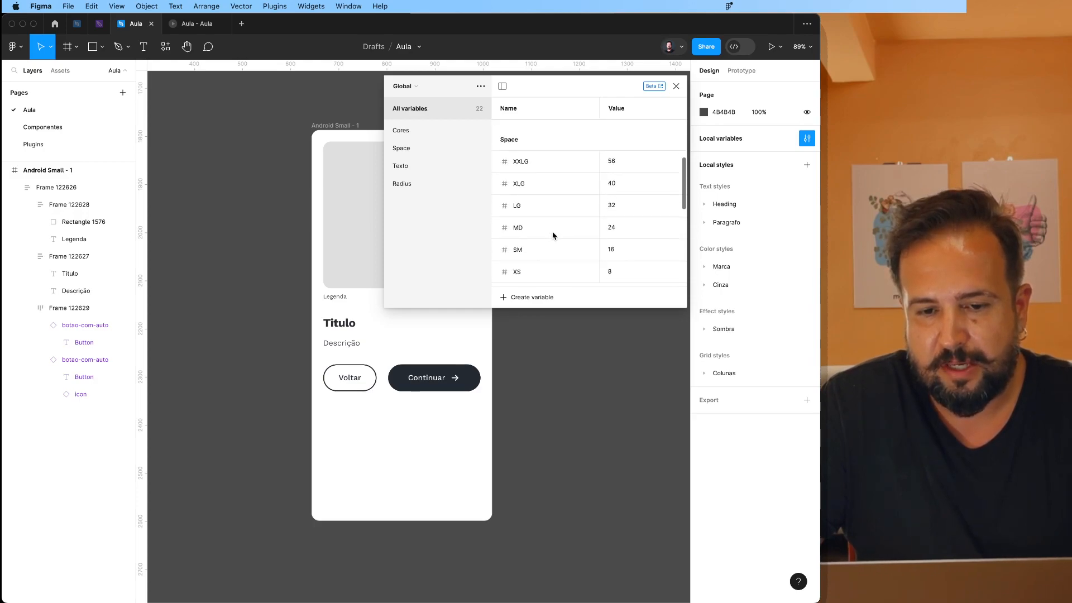
scroll(553, 235, "down", 2)
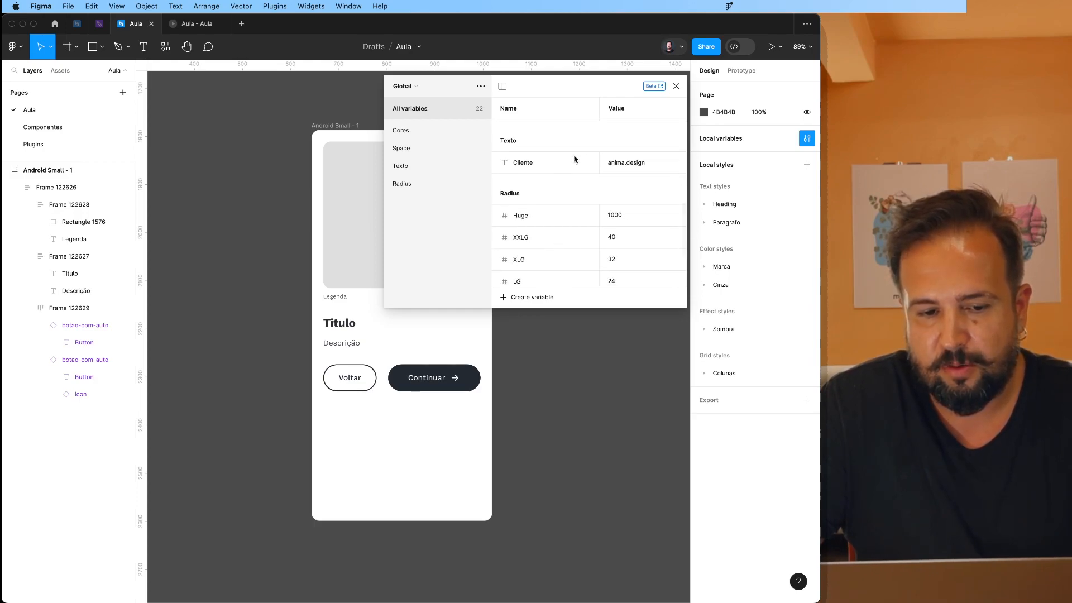
left_click(401, 84)
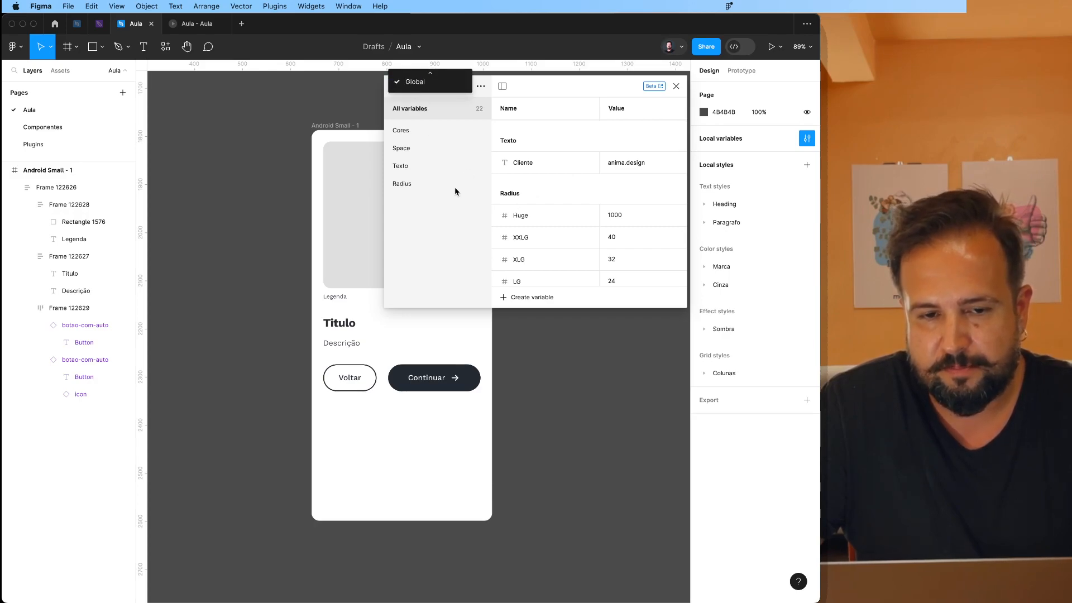
left_click(431, 79)
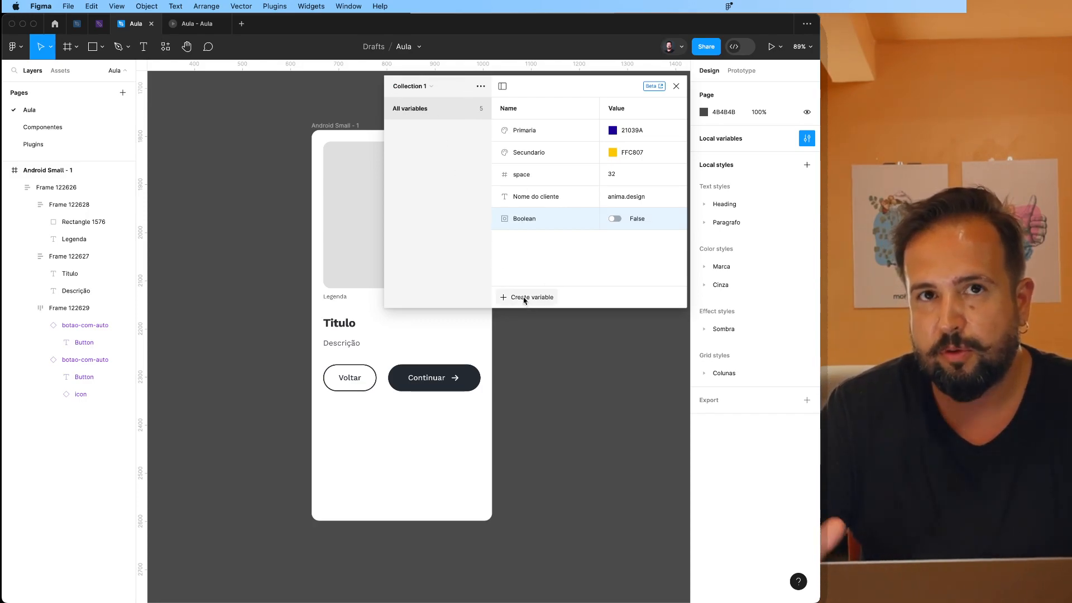
Group the Primaria variable under Cores by renaming it Cores / Primaria.
double_click(524, 134)
key("Left")
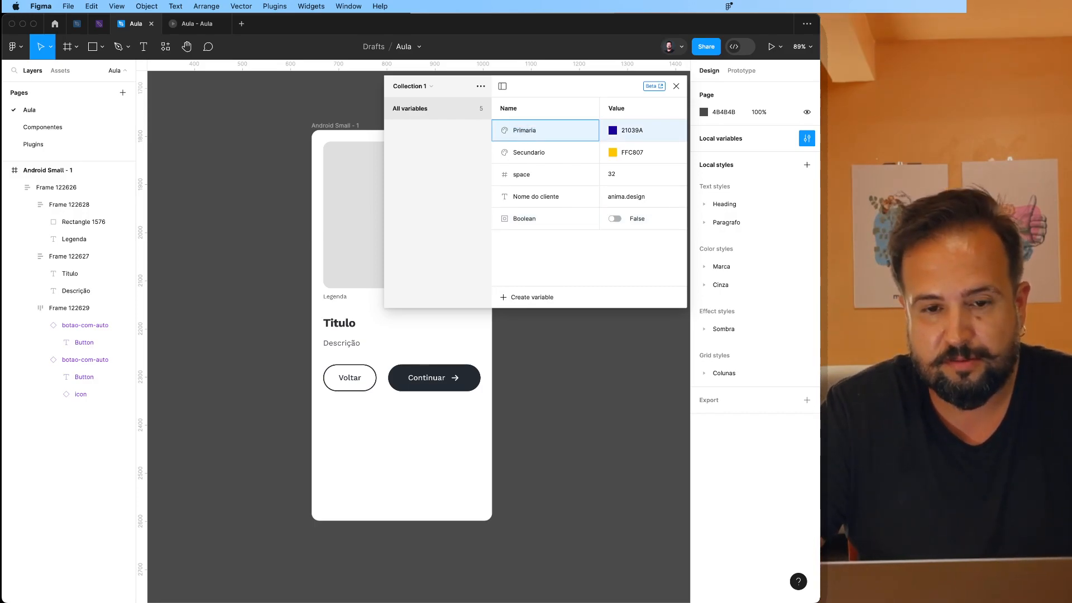
type("Cores /")
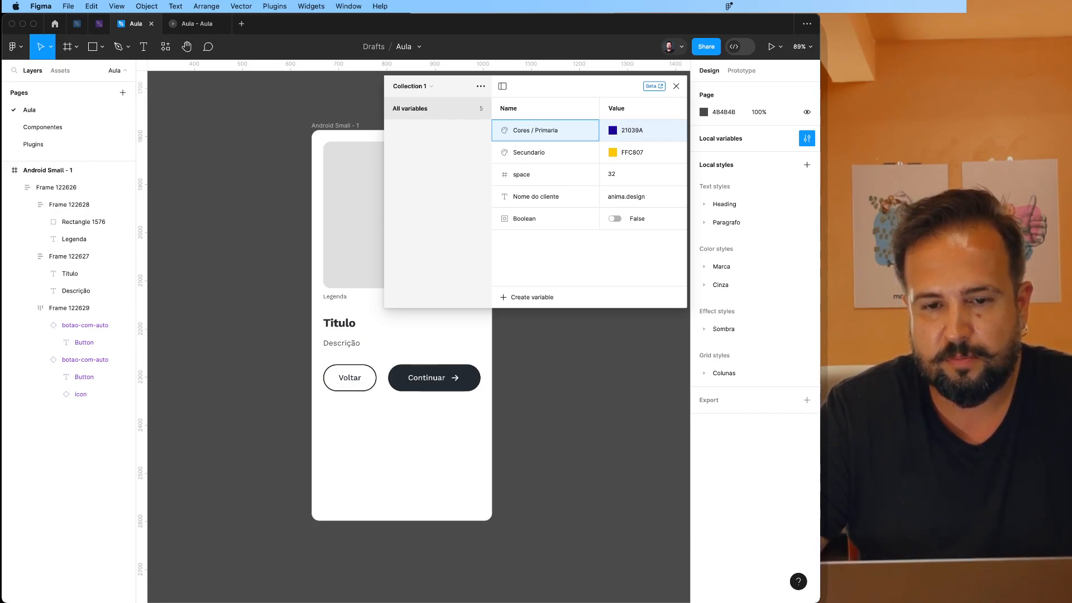
key("Return")
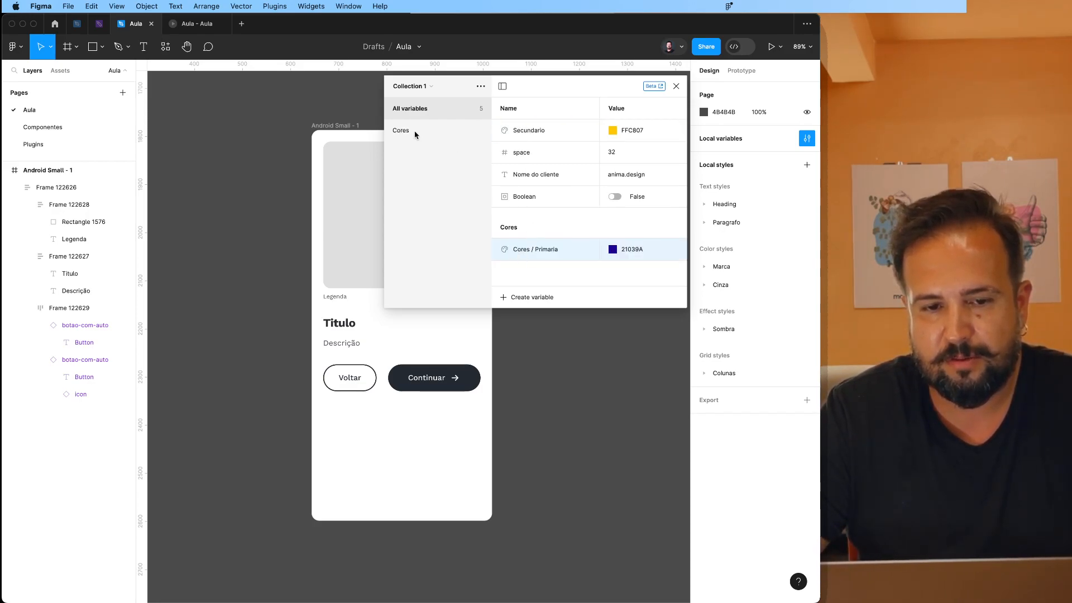
Move the Secundario variable into the Cores group with the name prefix Cores /, and confirm Secundario as its name.
double_click(524, 130)
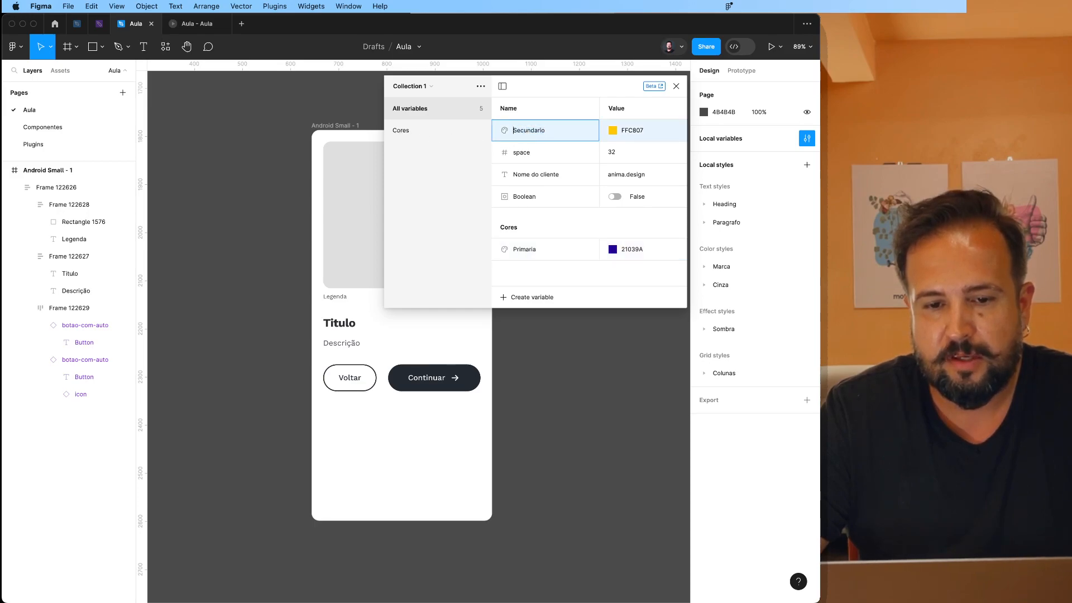
type("Cores /")
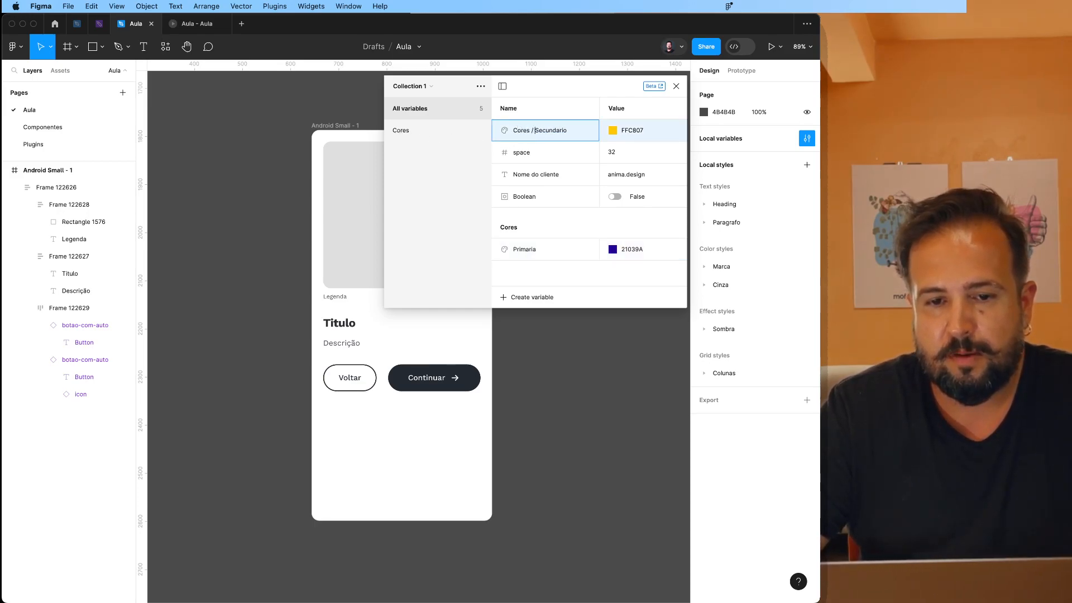
key("Return")
left_click(535, 253)
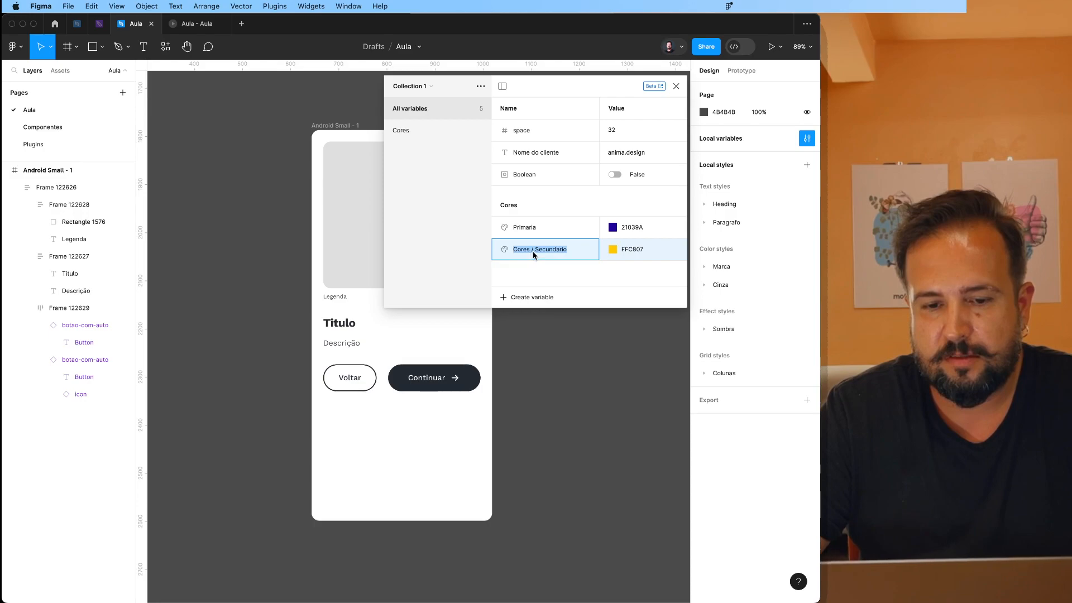
key("super+shift+Left")
key("BackSpace")
key("Return")
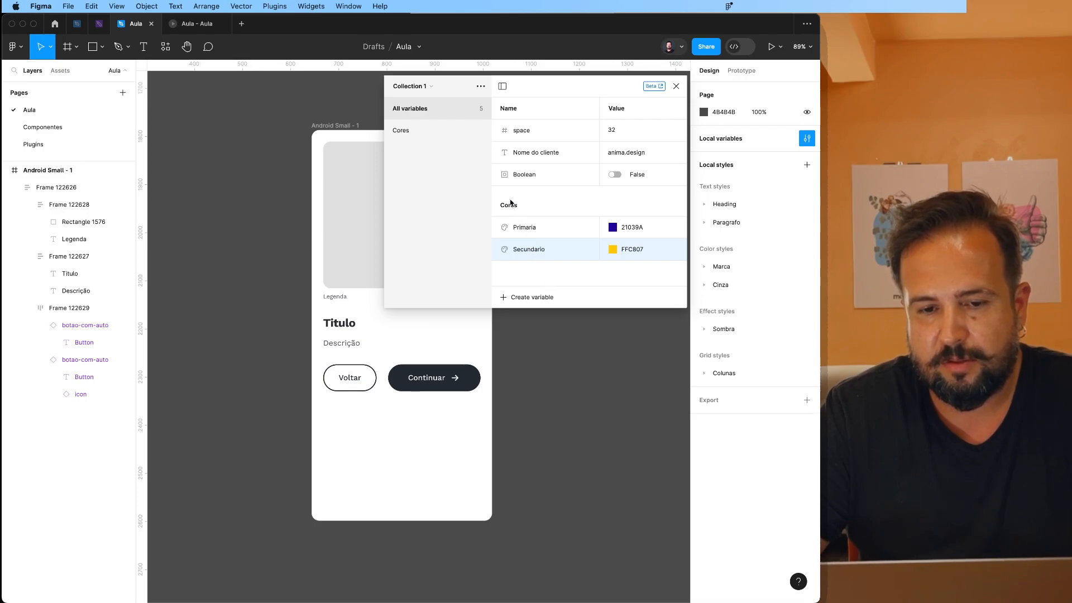
Create a color variable with its default name and value in Collection 1, and delete it again.
left_click(546, 297)
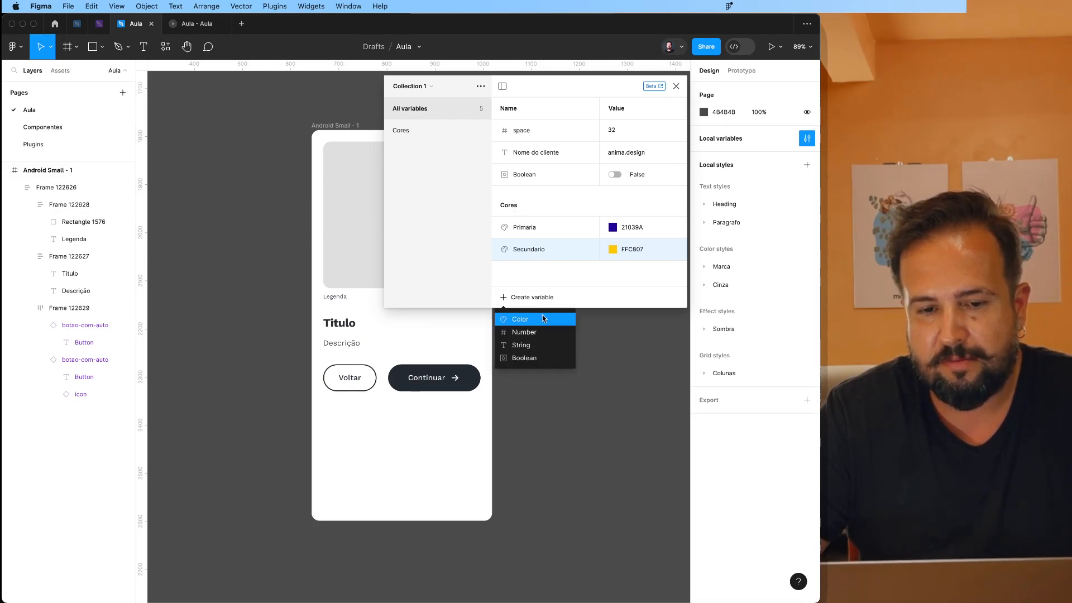
left_click(543, 319)
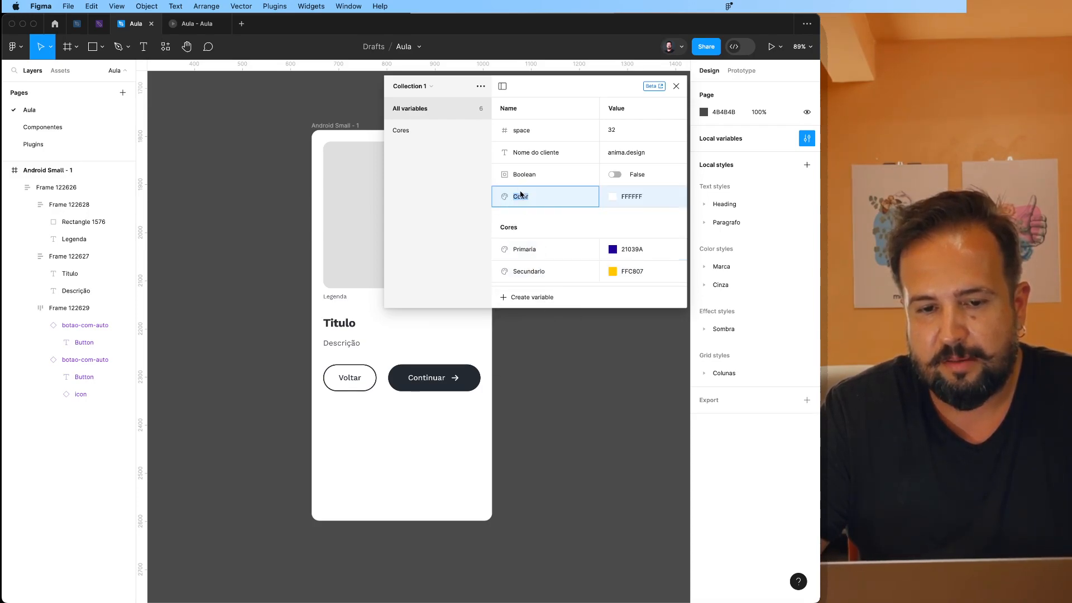
key("Return")
right_click(531, 202)
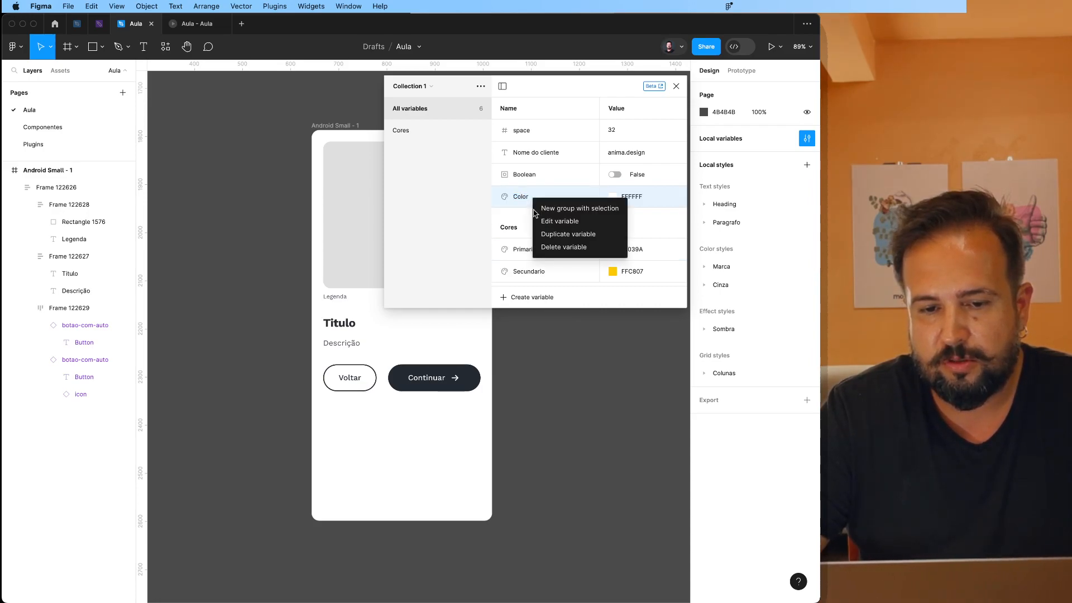
left_click(547, 246)
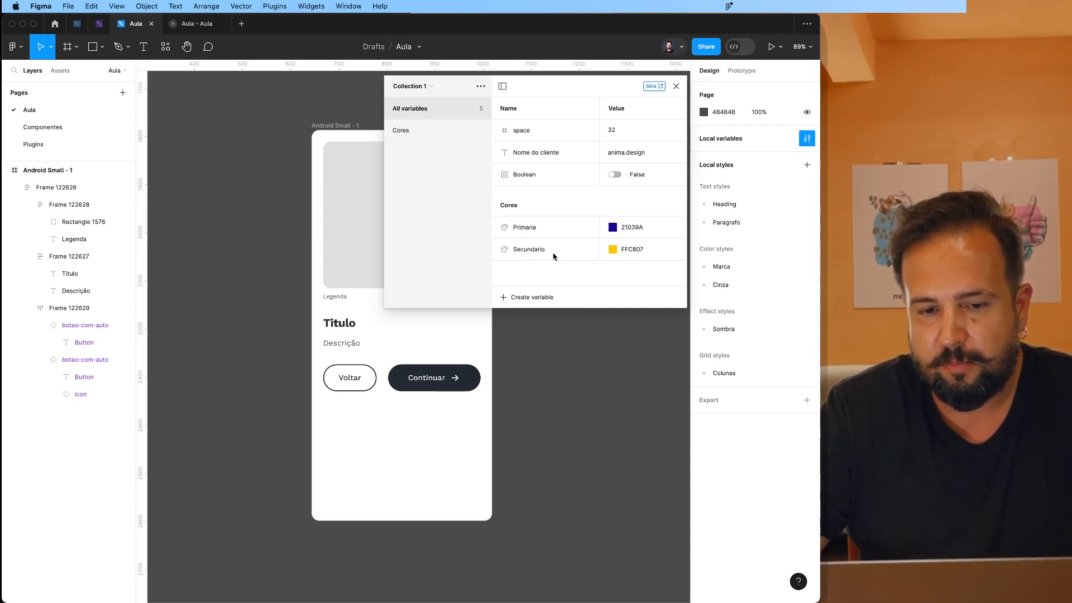
Duplicate the Secundario variable in the Cores group, and delete the duplicate.
right_click(555, 253)
left_click(572, 287)
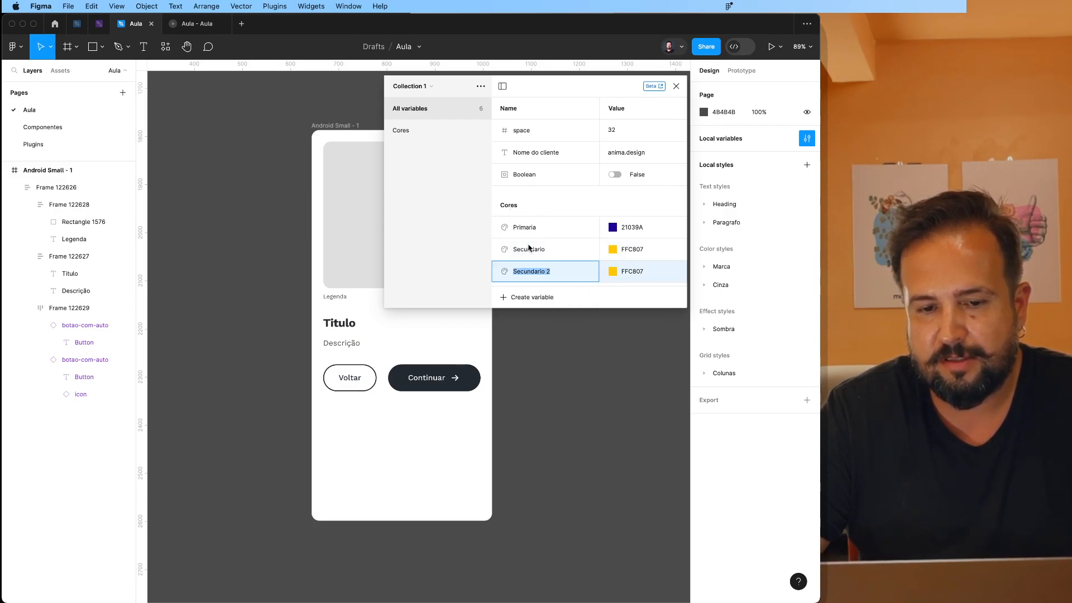
left_click(665, 266)
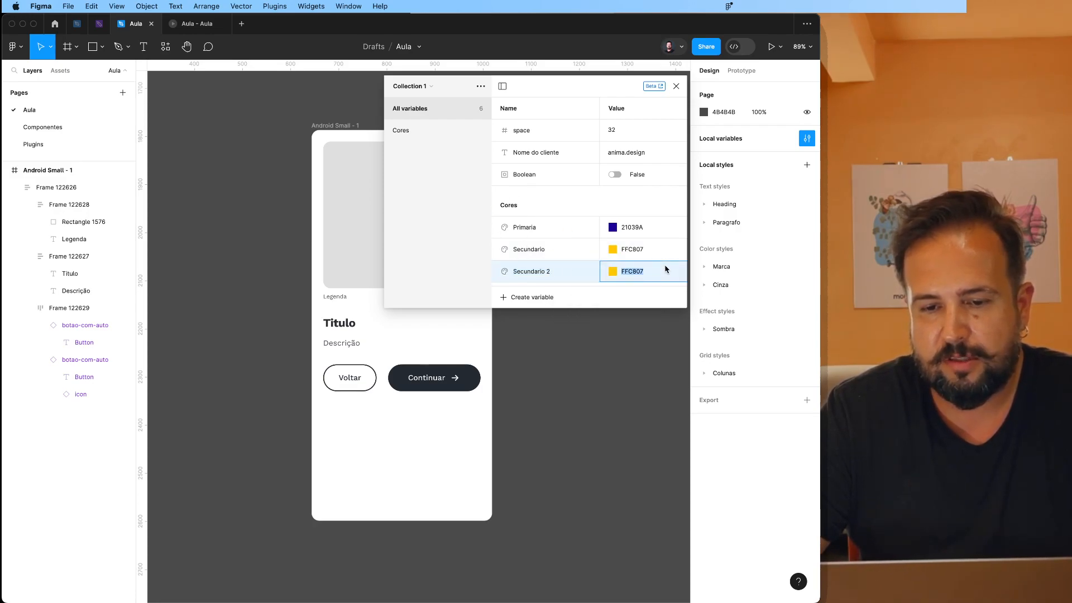
right_click(669, 279)
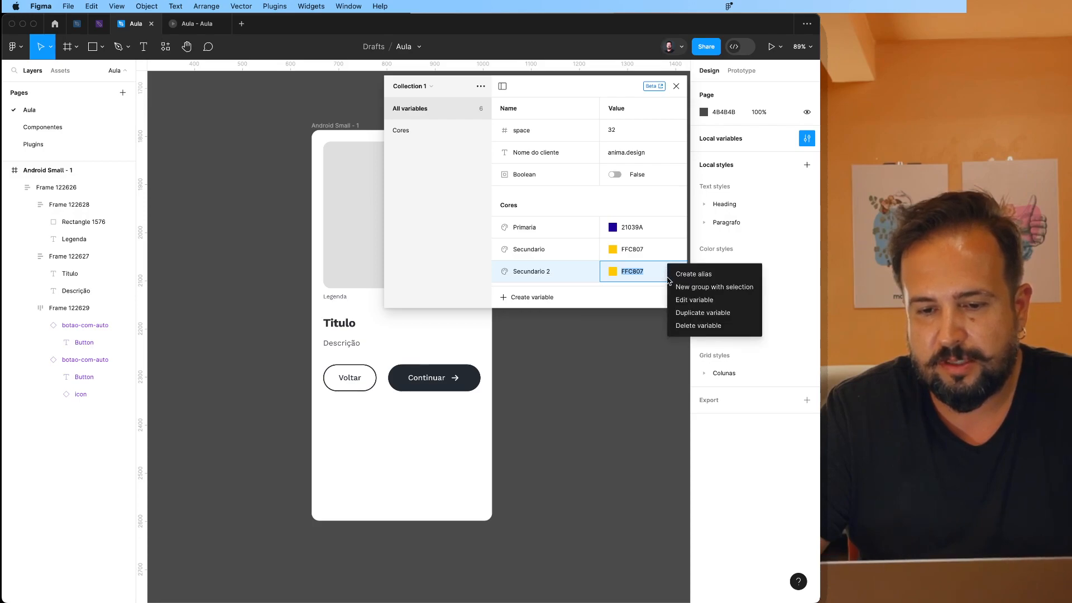
left_click(690, 327)
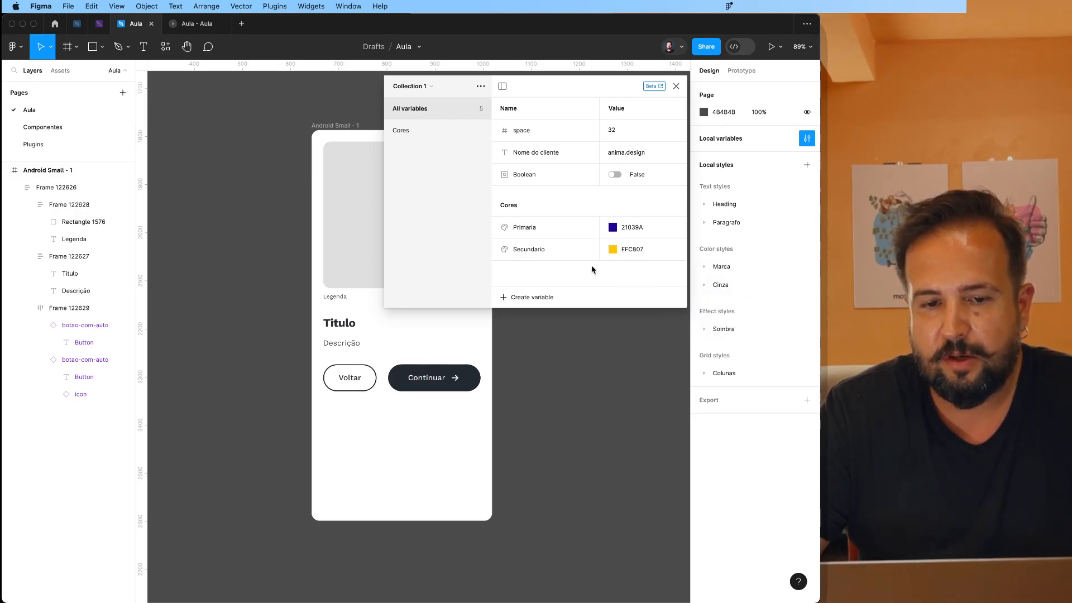
Group the Nome do cliente variable under Texto by renaming it Texto / Cliente.
right_click(560, 152)
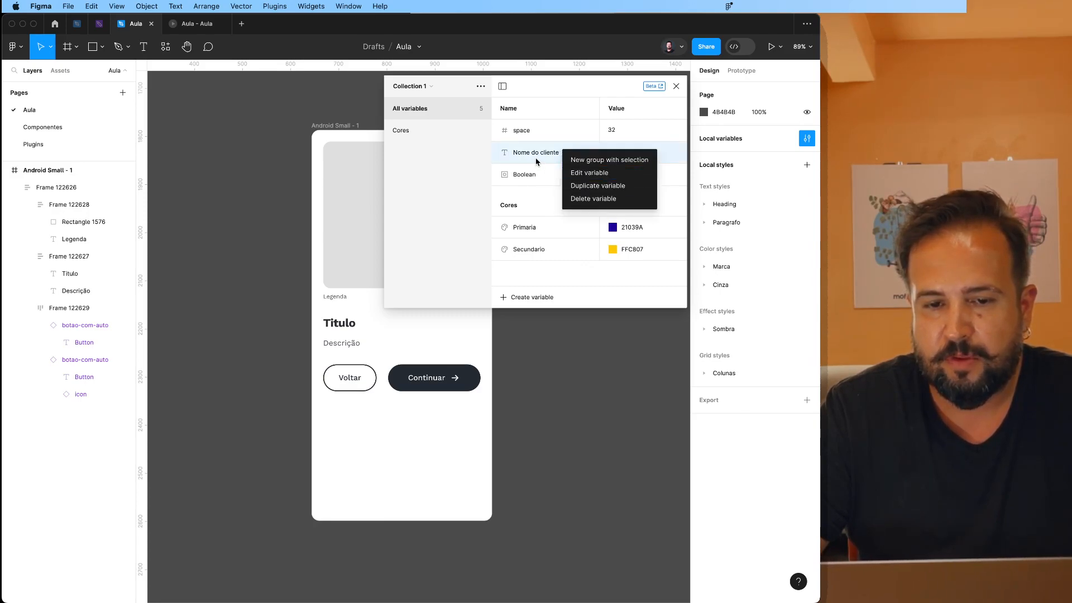
left_click(513, 153)
type("Texto /")
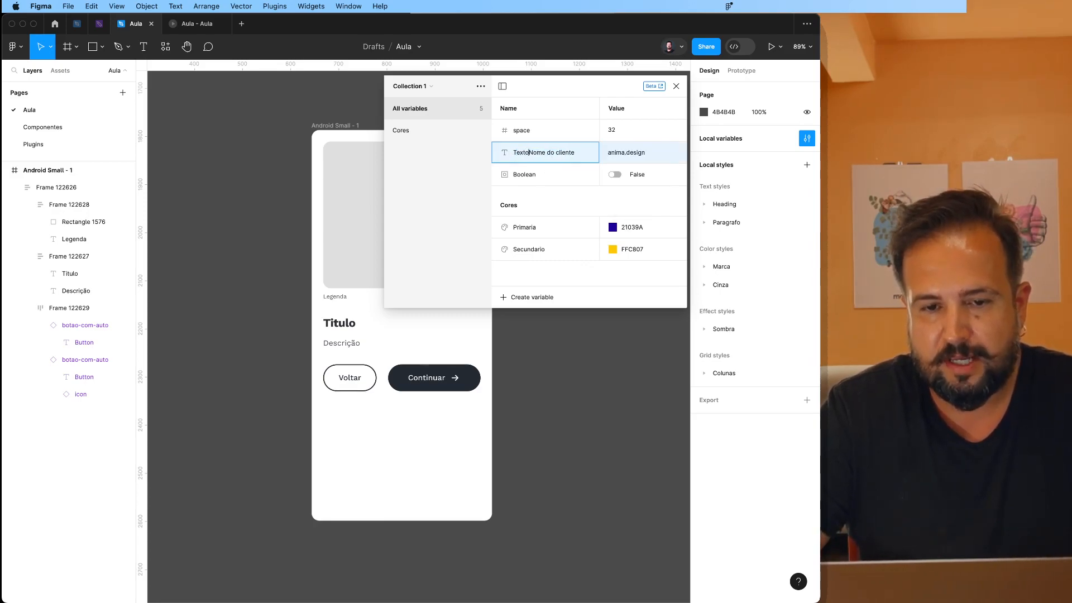
key("super+shift+Right")
type("Cliente")
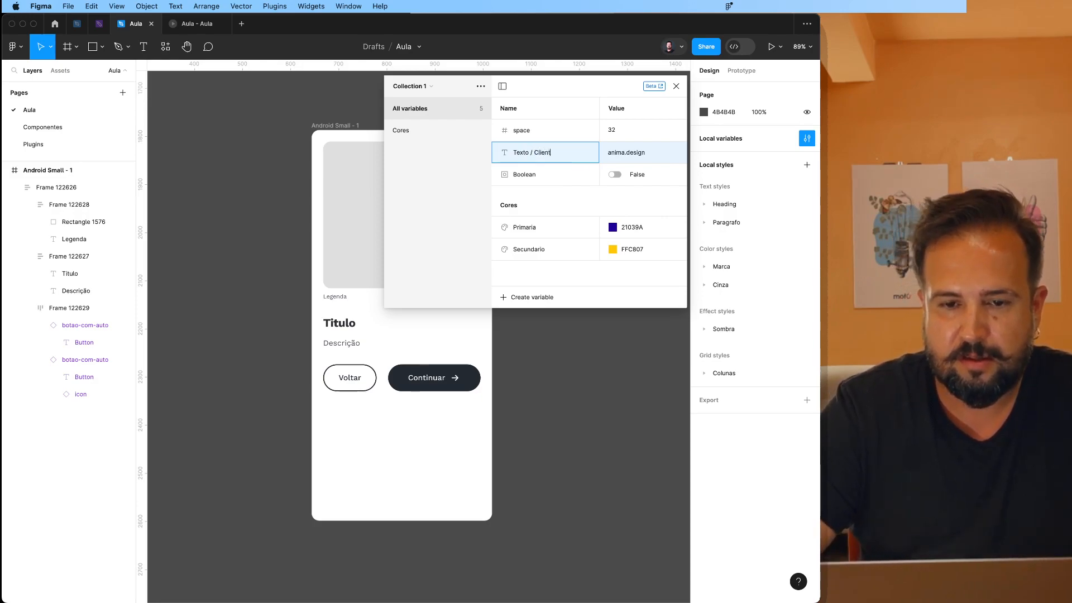
key("Return")
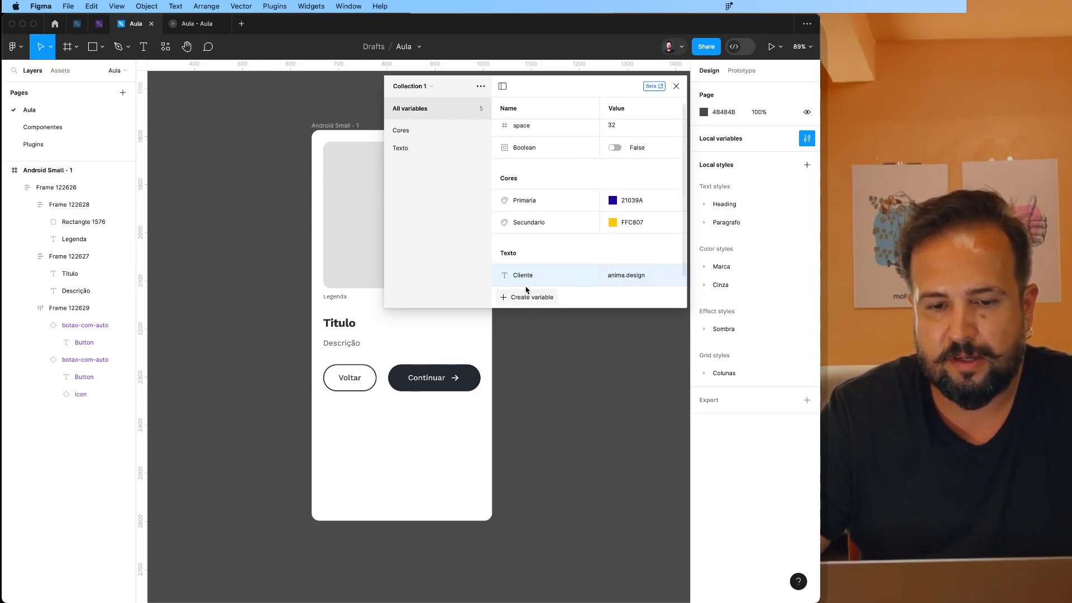
Group the space variable under Space by renaming it Space / Padrao.
left_click(540, 134)
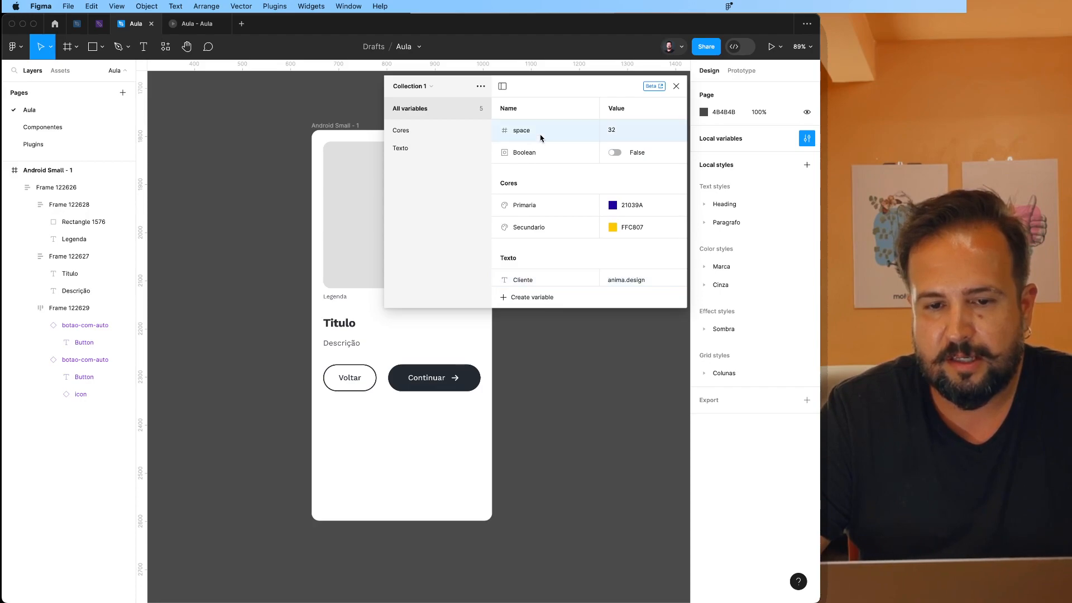
right_click(541, 134)
double_click(521, 130)
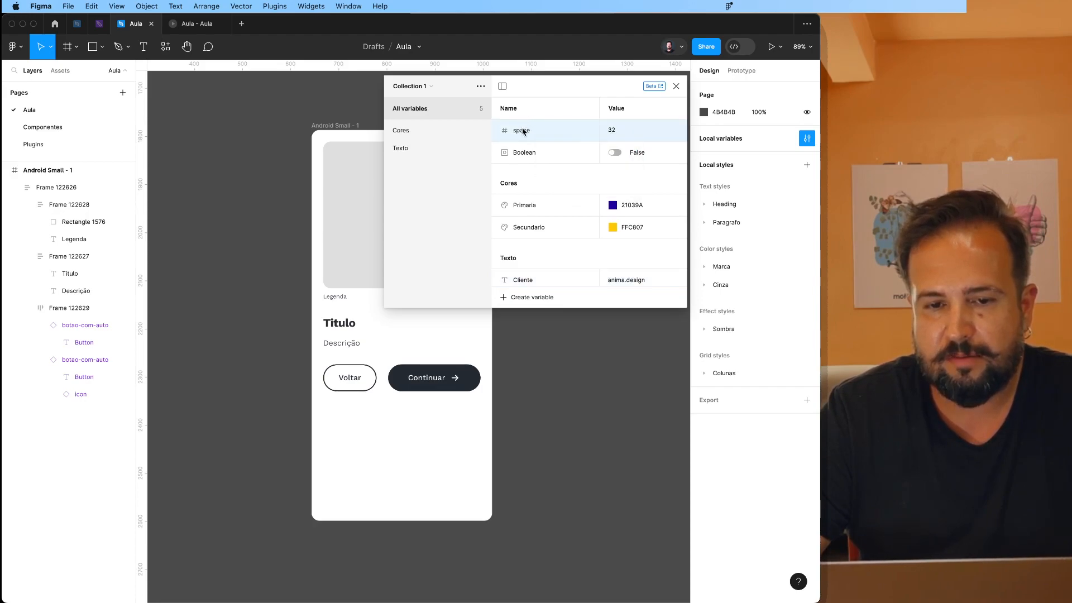
key("Left")
type("Space /")
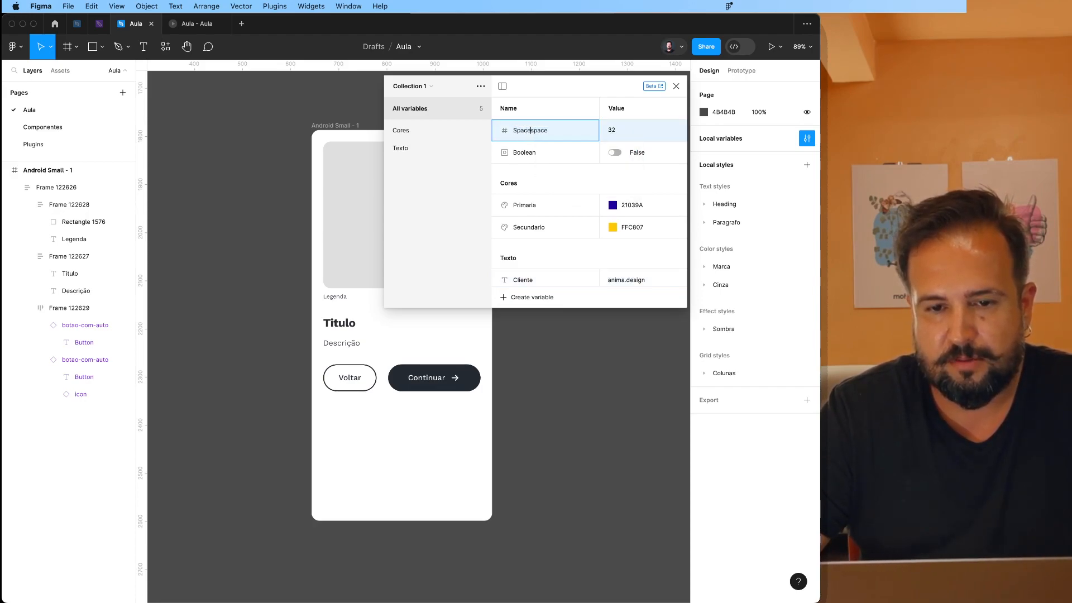
key("shift+alt+Right")
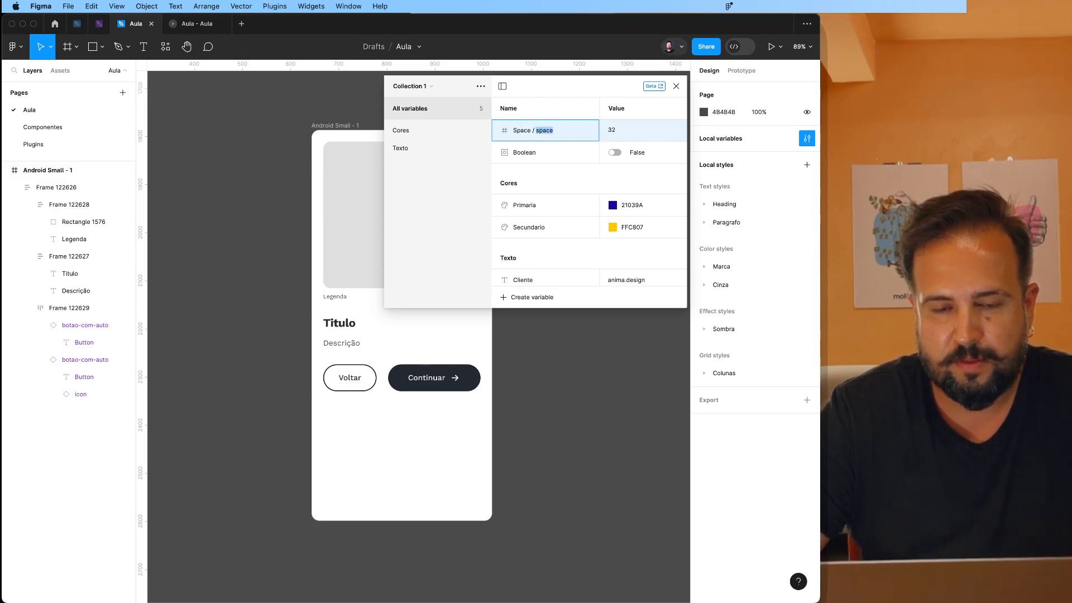
type("Padrao")
key("Return")
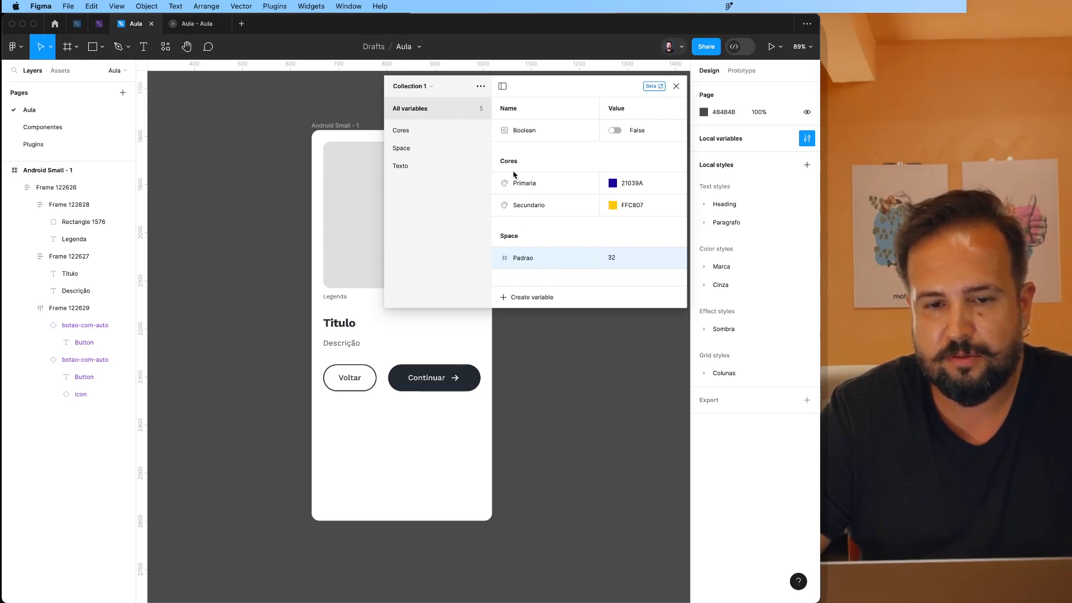
Delete the Boolean variable from Collection 1.
scroll(508, 136, "down", 1)
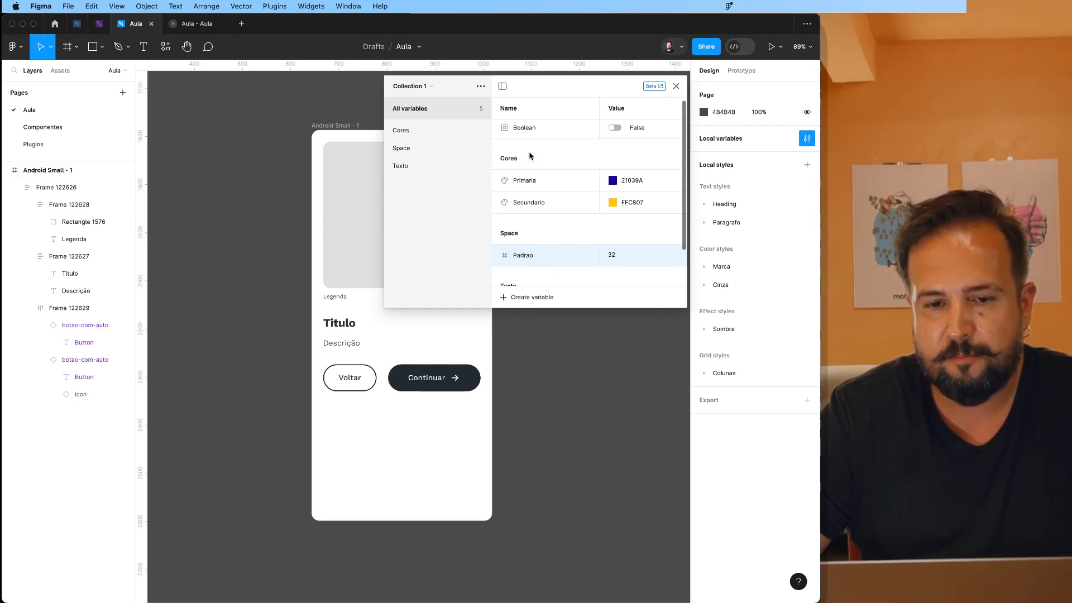
left_click(551, 126)
right_click(552, 126)
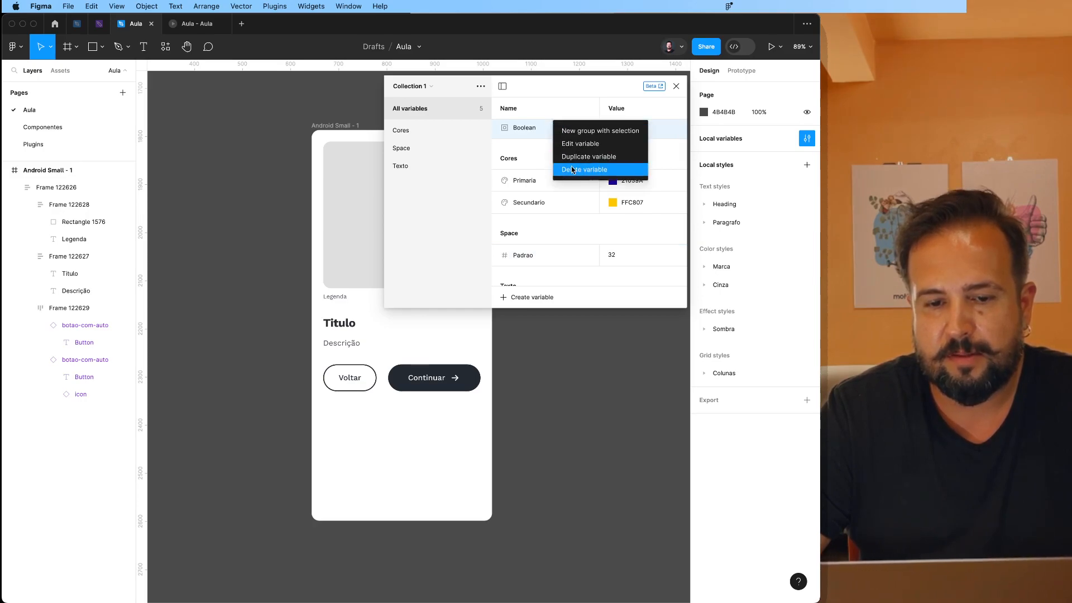
left_click(572, 169)
scroll(565, 230, "down", 1)
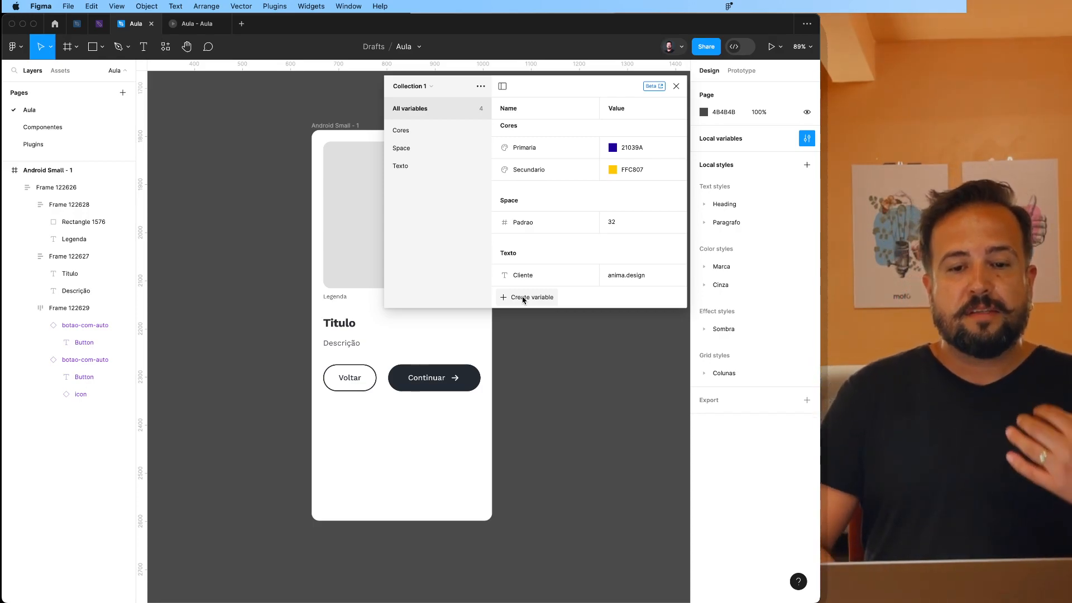
Compare with the Global collection, and delete Collection 1.
left_click(413, 85)
left_click(427, 99)
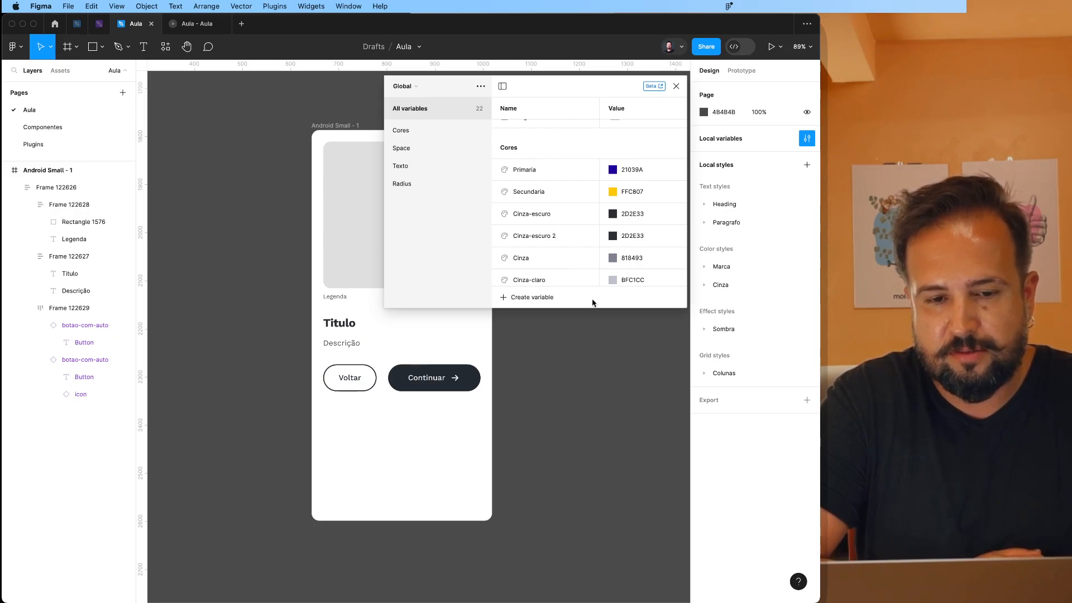
left_click(422, 87)
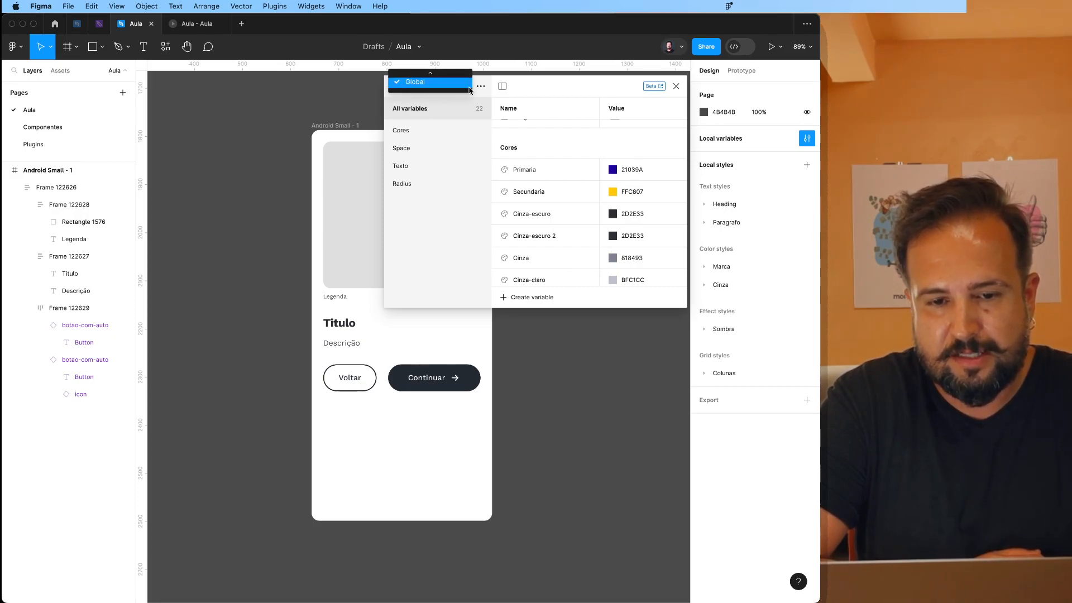
left_click(433, 76)
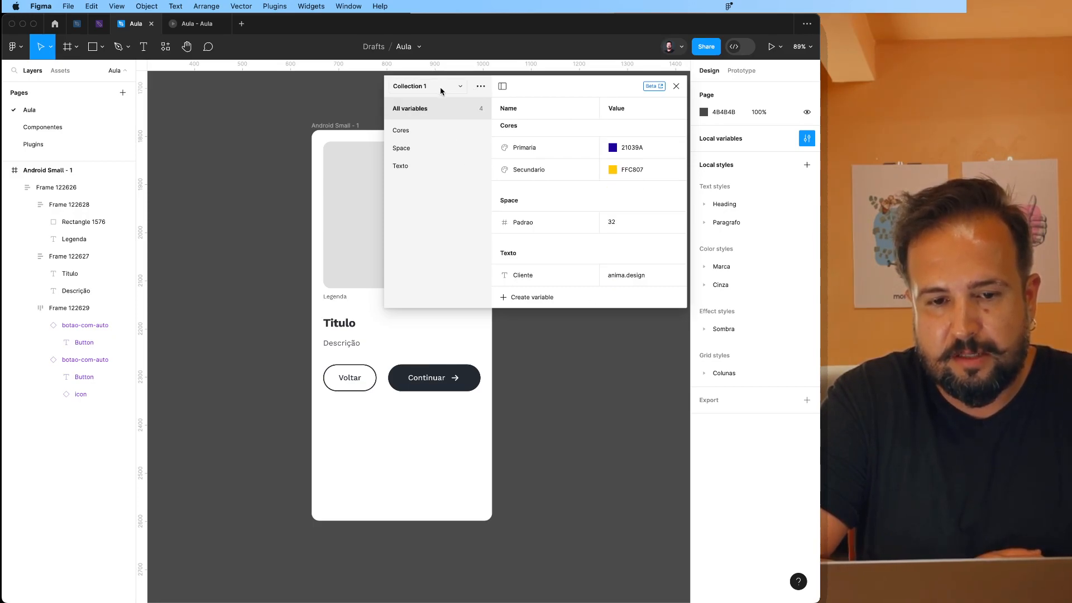
left_click(480, 86)
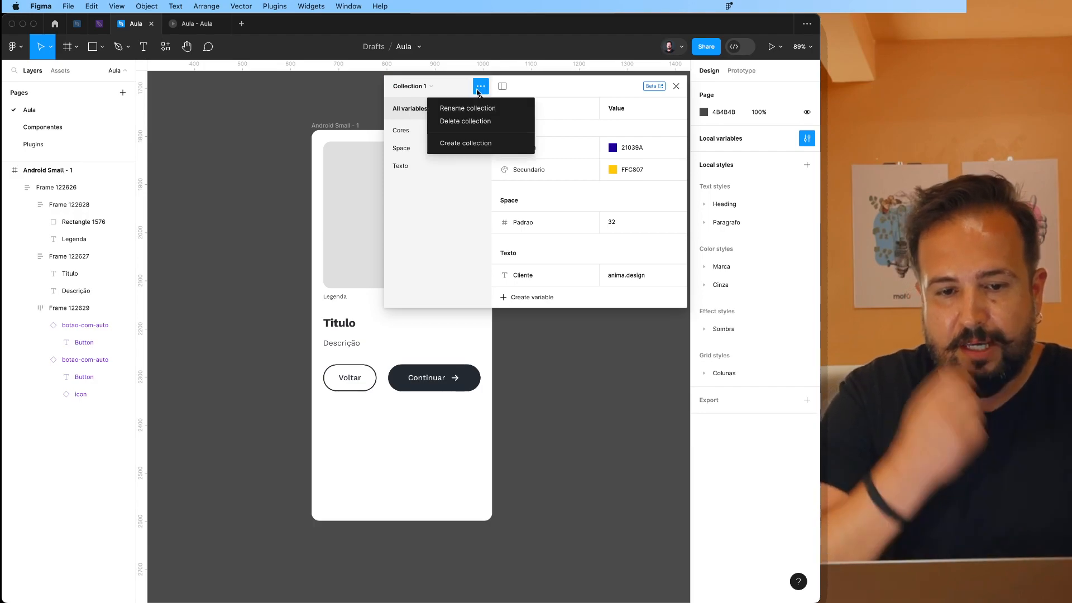
left_click(481, 120)
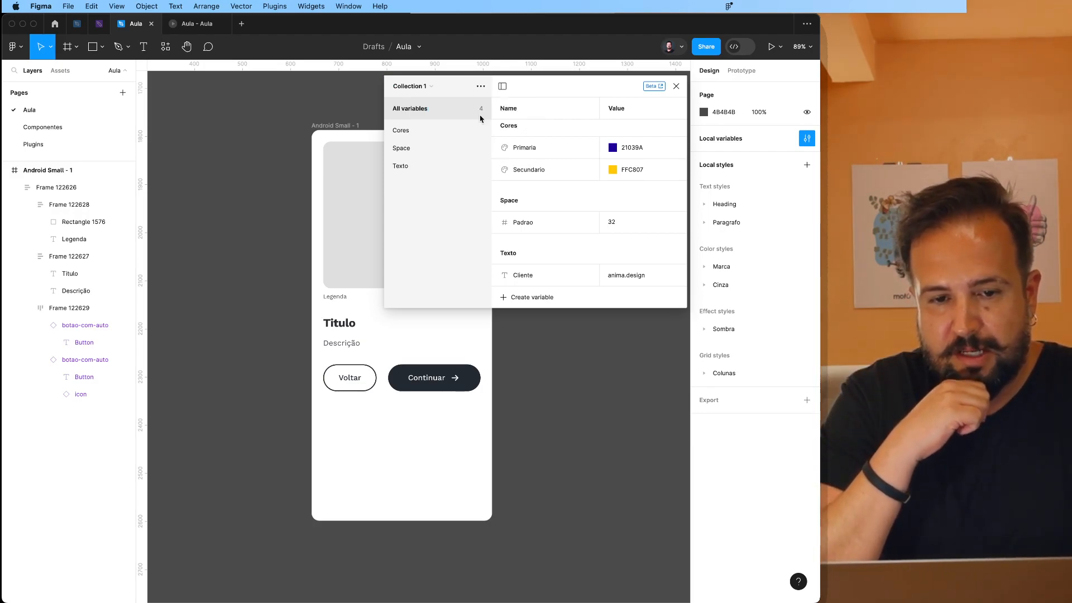
left_click(480, 86)
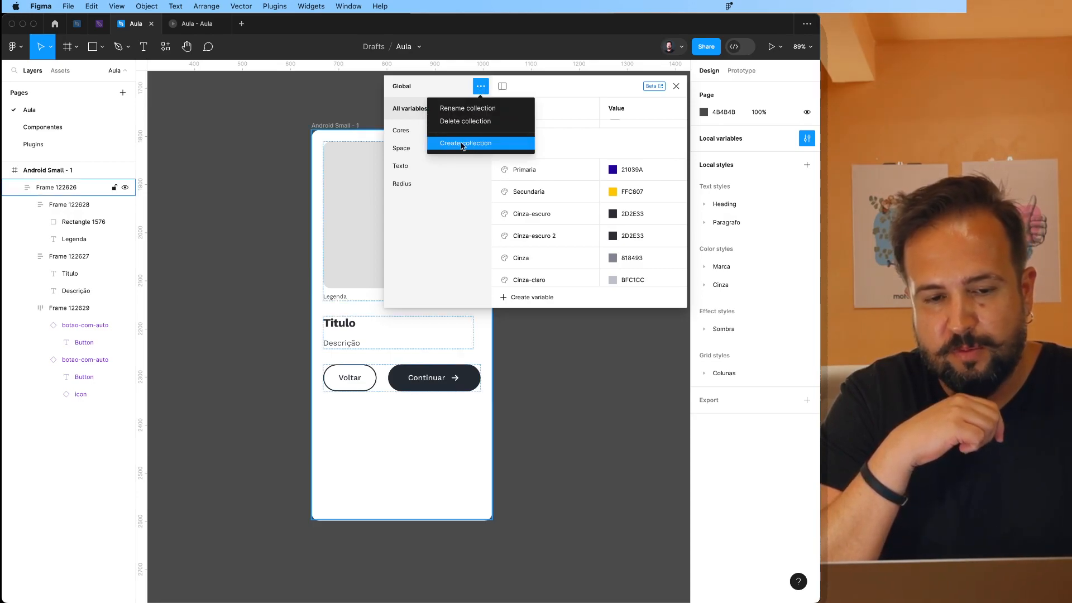
left_click(306, 105)
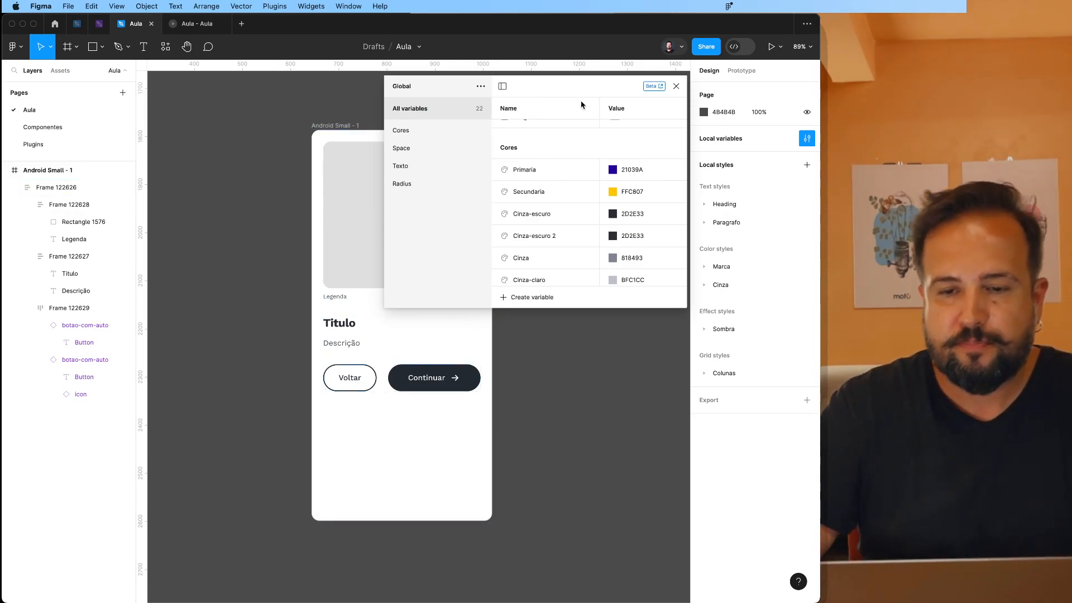
Close the local variables and apply the LG variable from the Radius group to the Android Small - 1 frame's corner radius.
left_click(675, 88)
left_click(362, 158)
left_click(339, 126)
left_click(339, 127)
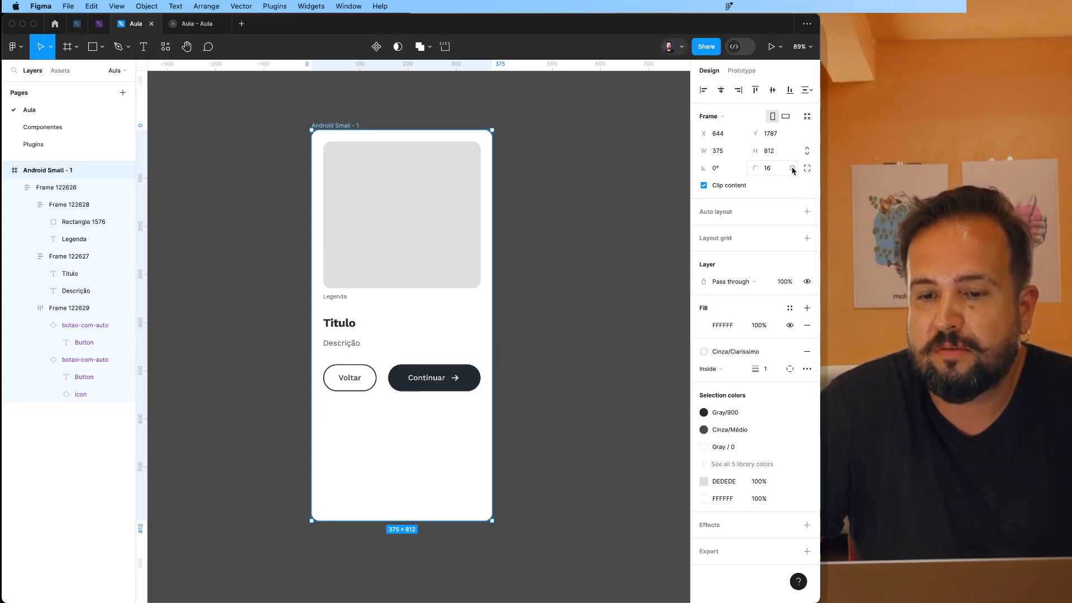
left_click(793, 169)
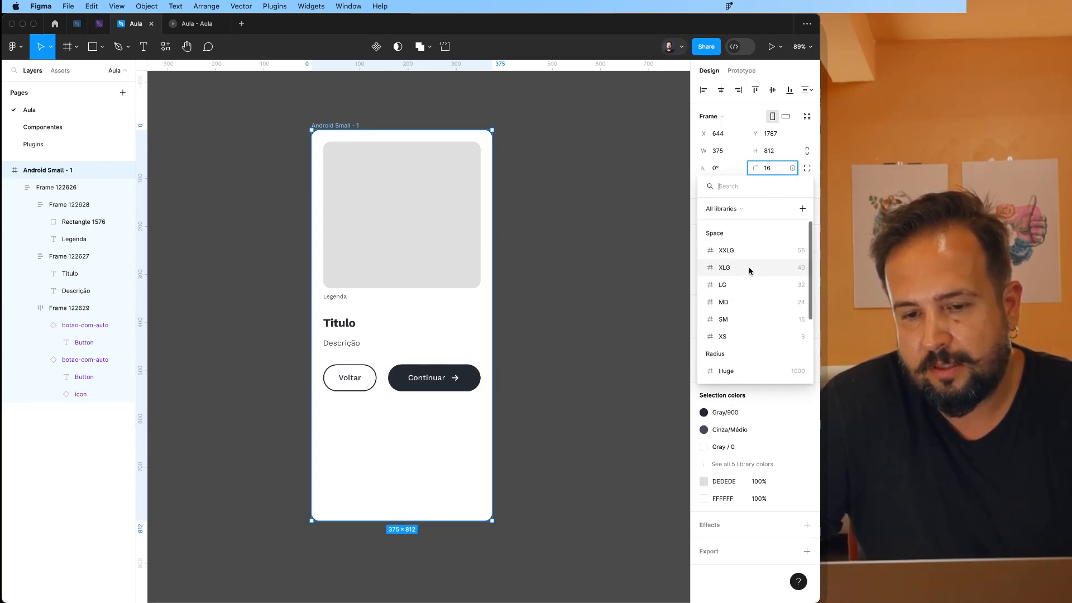
scroll(749, 304, "down", 4)
scroll(748, 304, "up", 1)
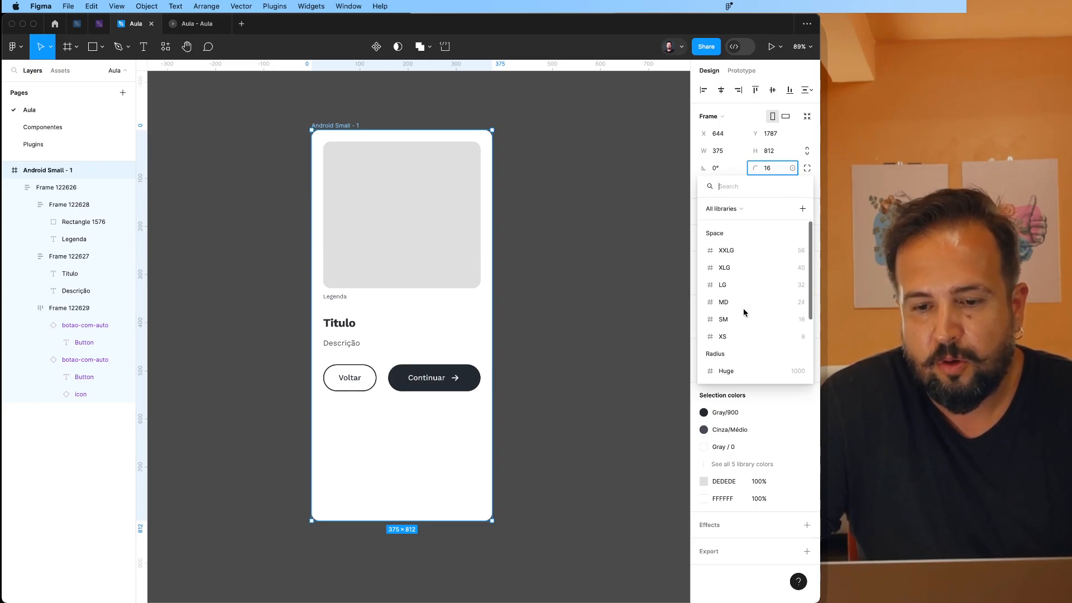
scroll(753, 306, "up", 1)
scroll(753, 306, "down", 3)
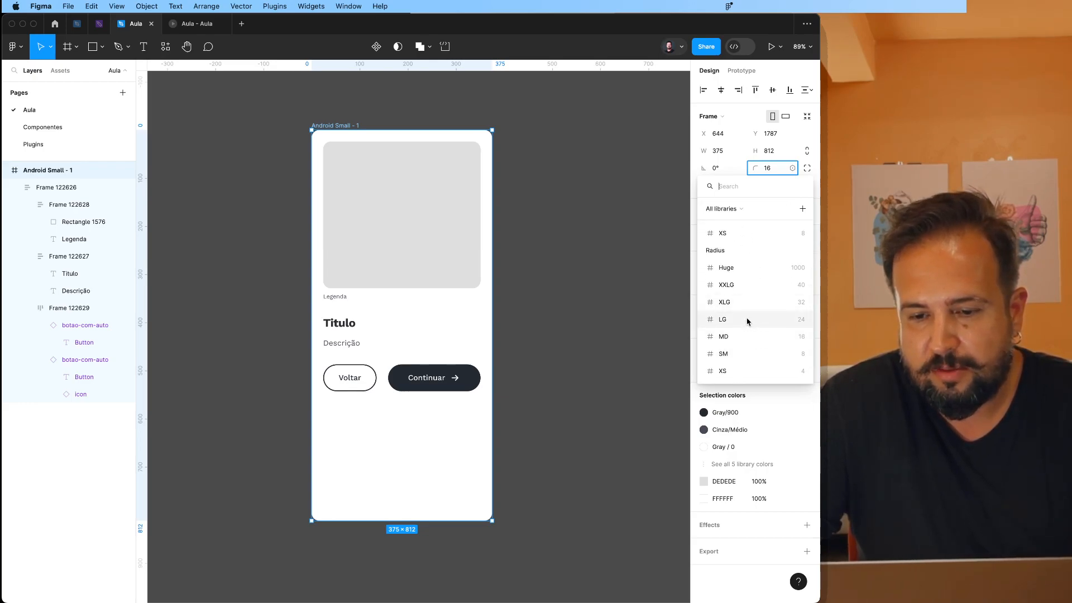
left_click(747, 322)
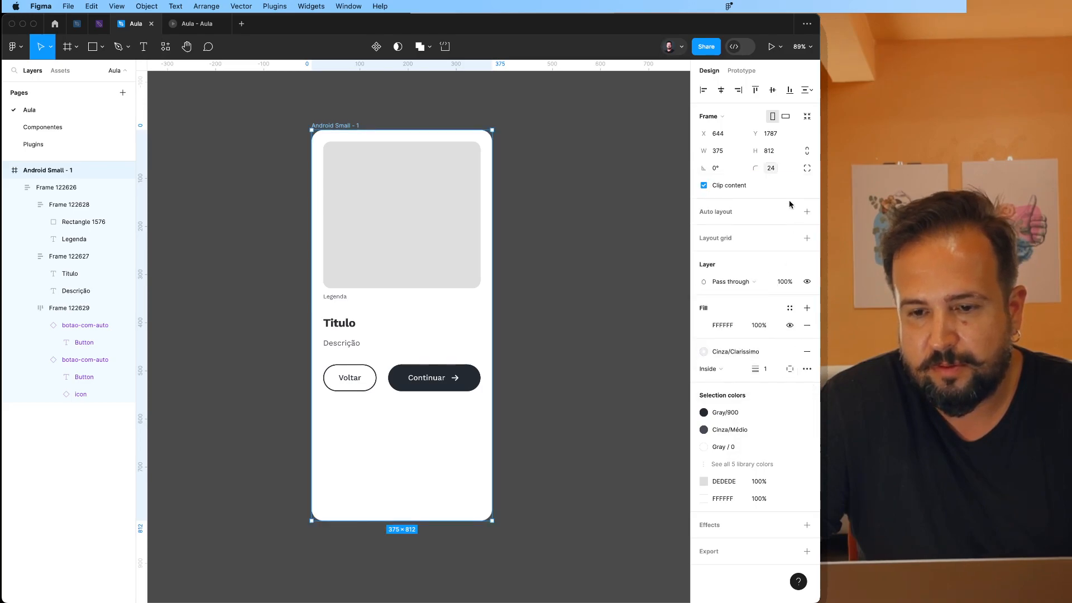
Try the SM radius variable on the frame's corner radius, and replace it with MD from the Radius group.
left_click(794, 168)
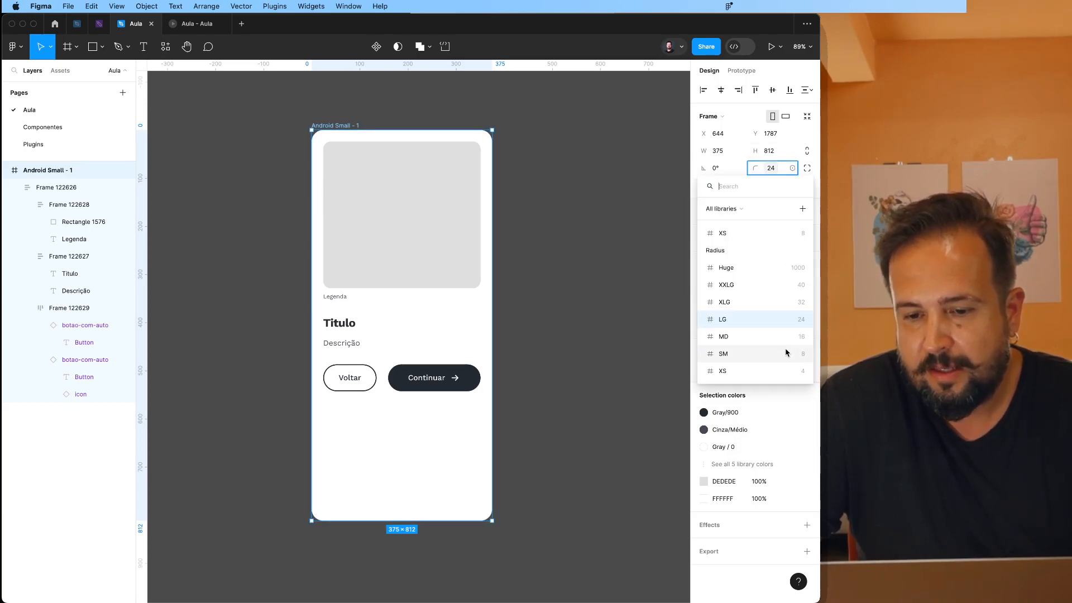
left_click(787, 351)
left_click(792, 168)
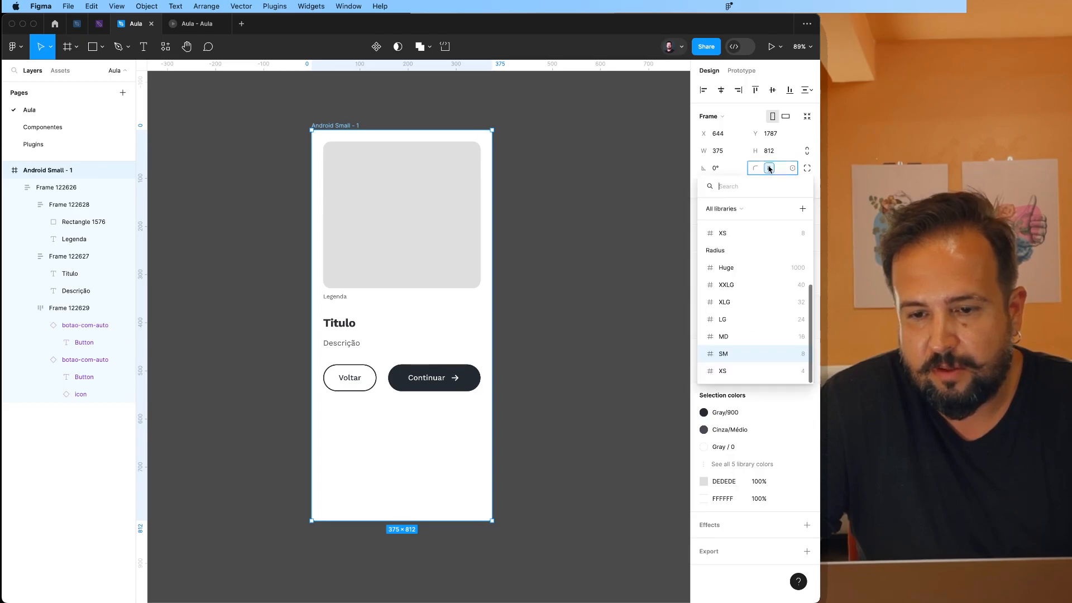
left_click(779, 338)
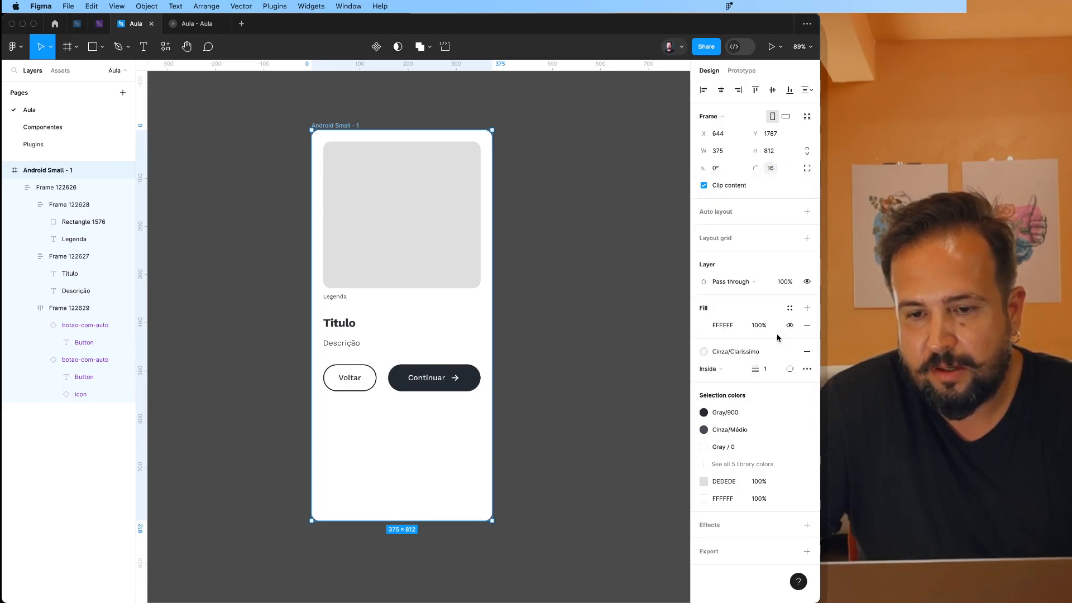
Apply the LG variable from the Radius group to the corner radius of Rectangle 1576 in Android Small - 1.
left_click(640, 187)
double_click(449, 181)
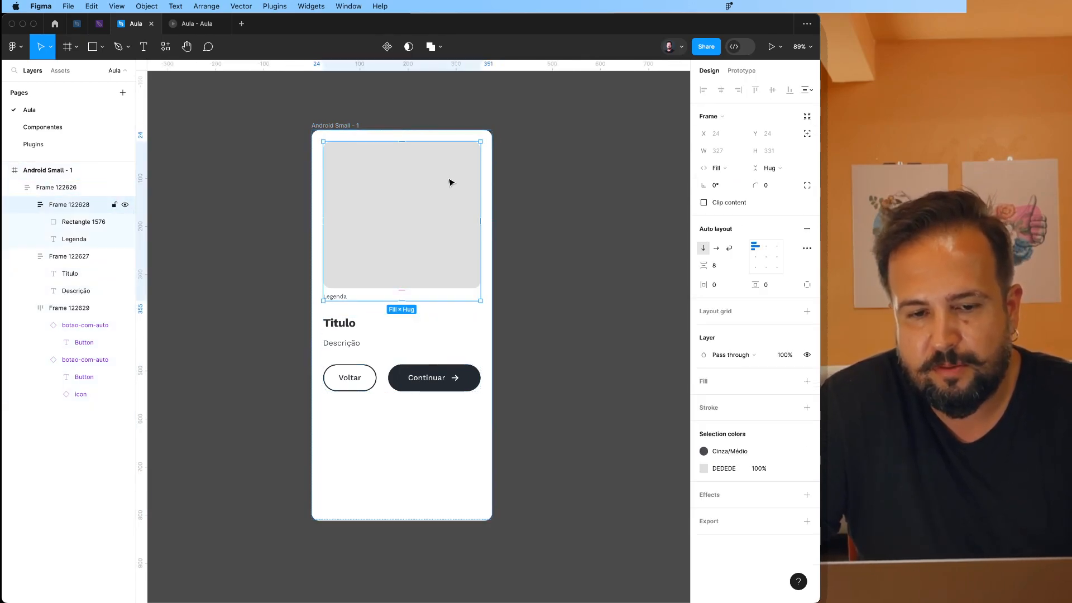
left_click(450, 182)
left_click(792, 168)
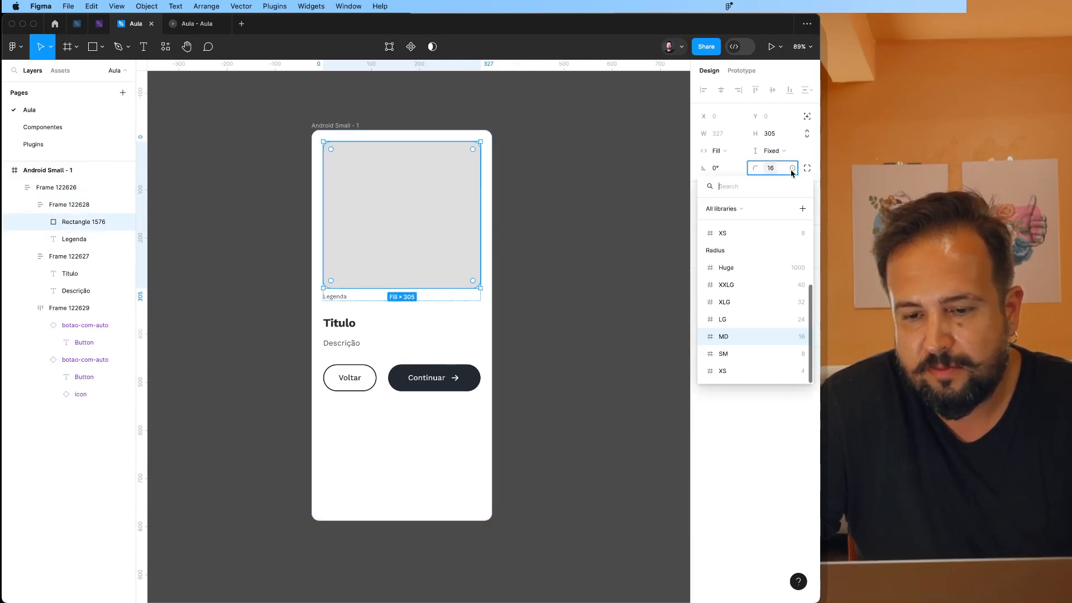
left_click(768, 319)
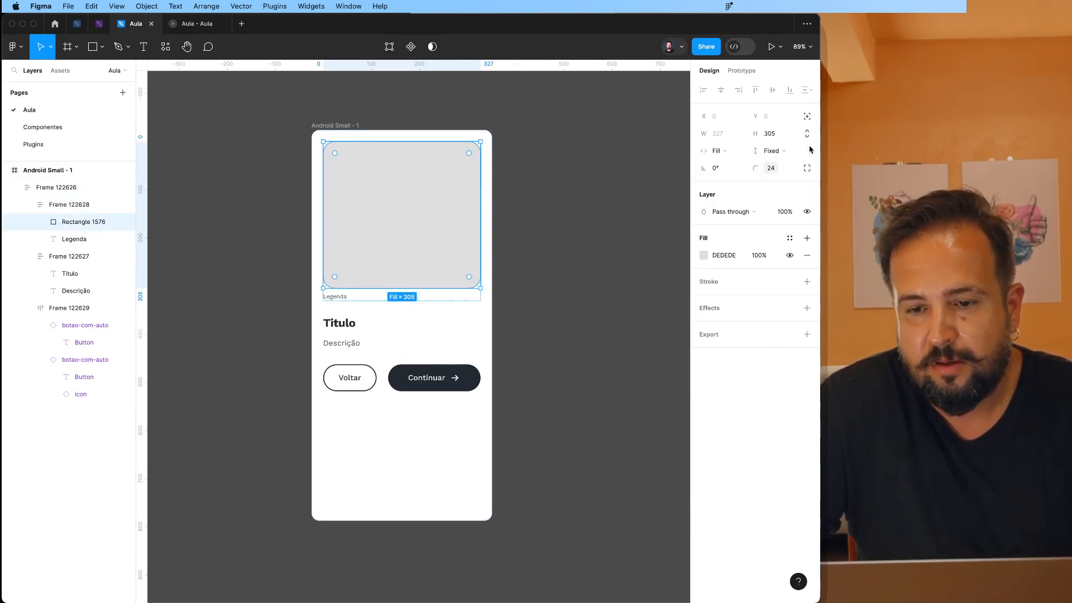
left_click(644, 180)
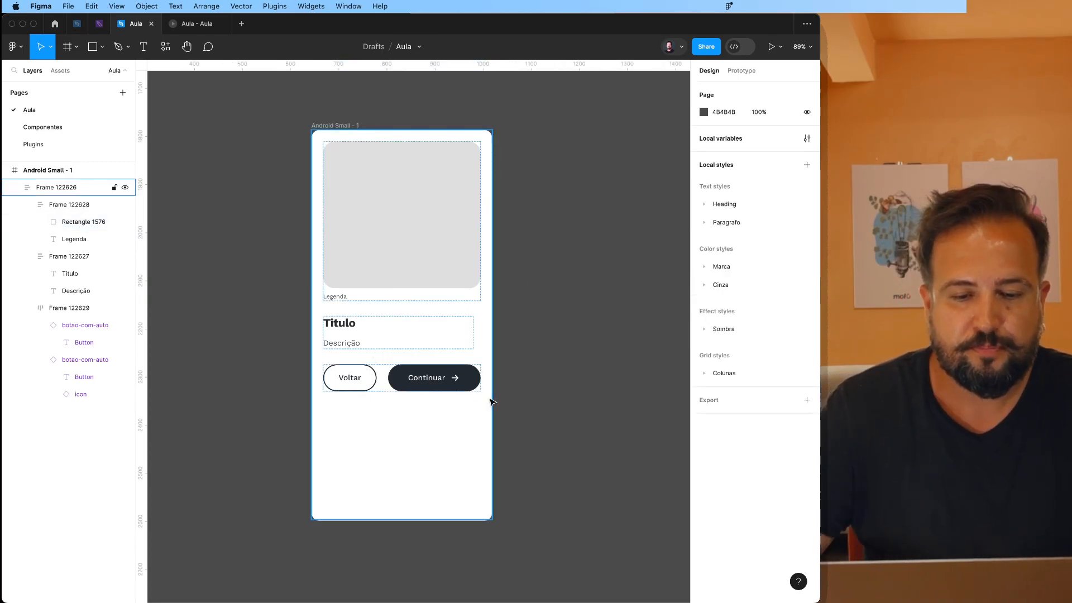
Try the Secundaria colour variable from the Cores group as the fill of Frame 122626.
left_click(484, 362)
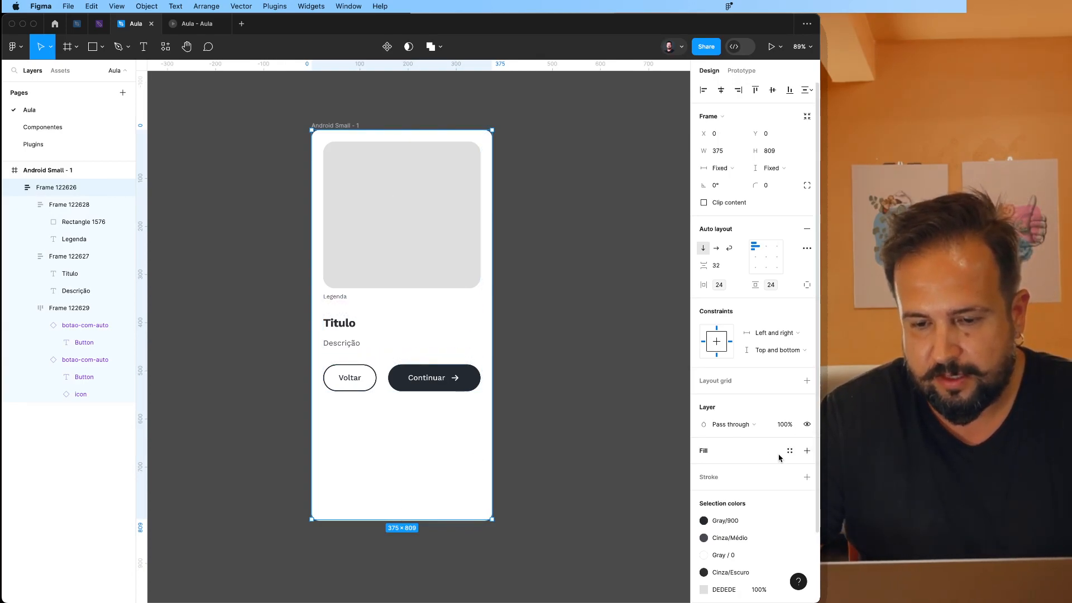
left_click(560, 194)
left_click(441, 386)
left_click(788, 450)
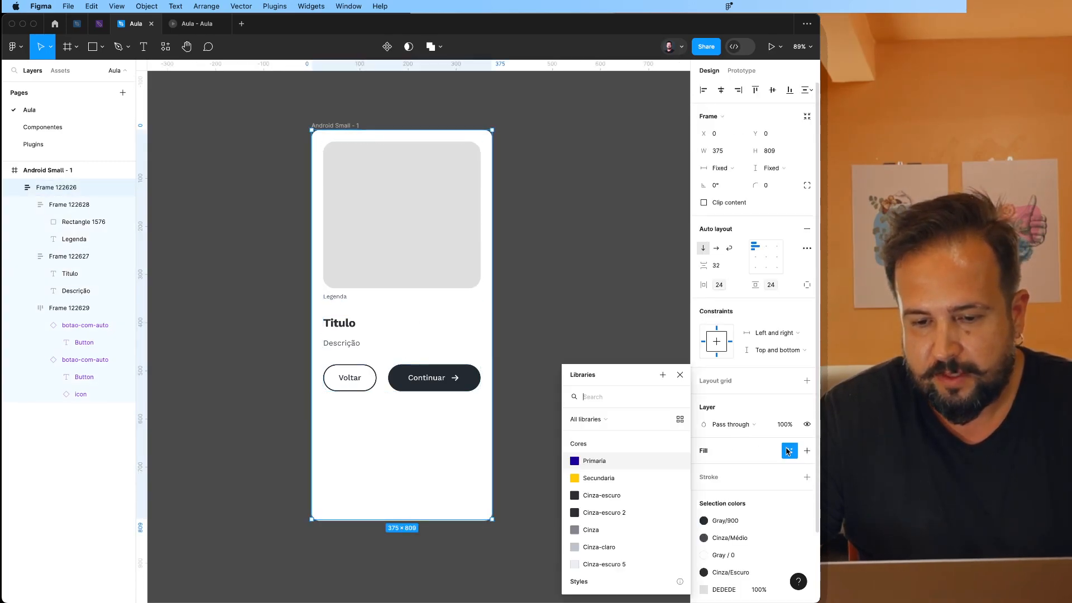
left_click(628, 478)
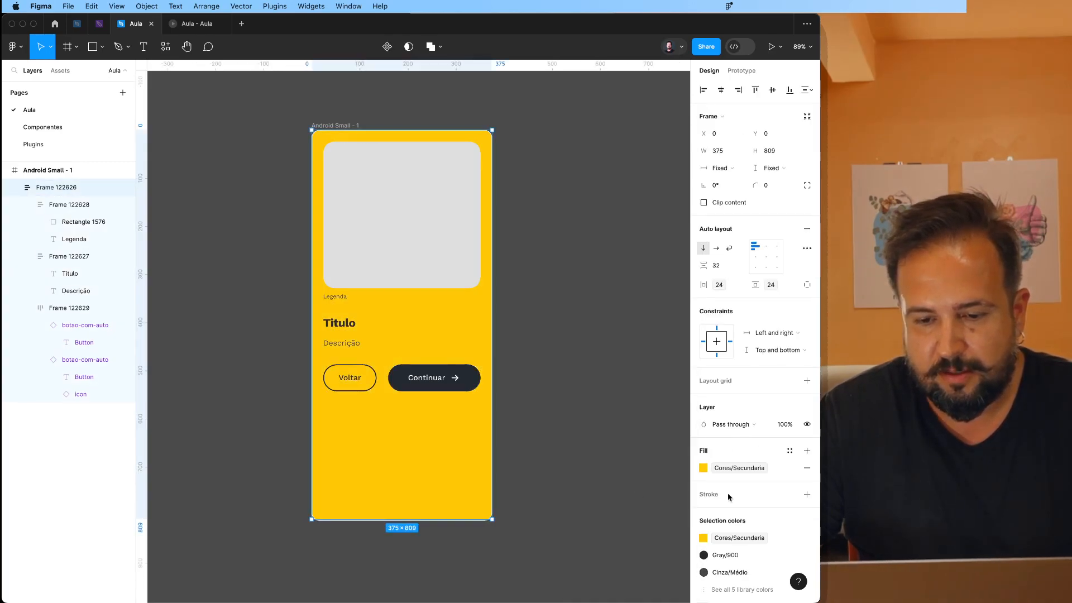
Try the Cinza-escuro colour variable as Frame 122626's fill, and replace it with Cinza-escuro 5.
left_click(751, 470)
left_click(630, 497)
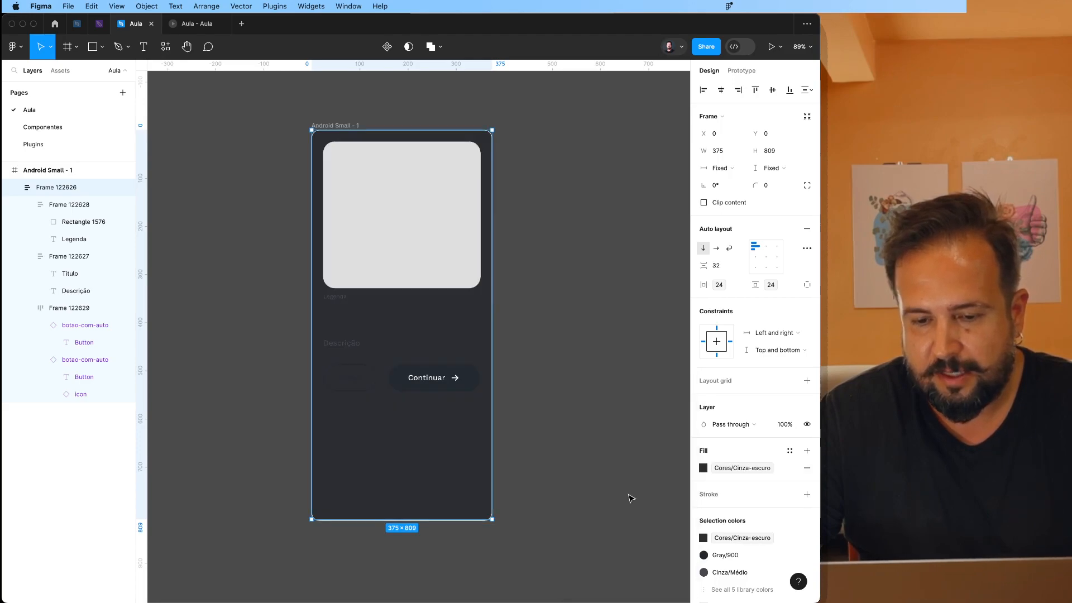
left_click(742, 471)
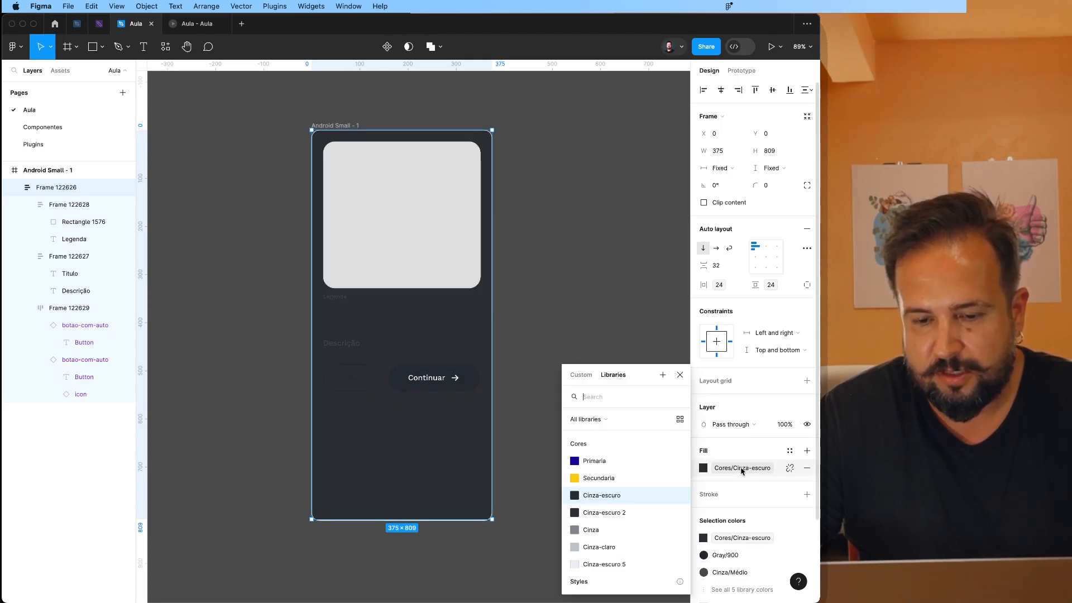
left_click(620, 565)
Undo the three fill changes on Frame 122626 and clear the selection.
key("super+z")
key("super+z")
key("super+z")
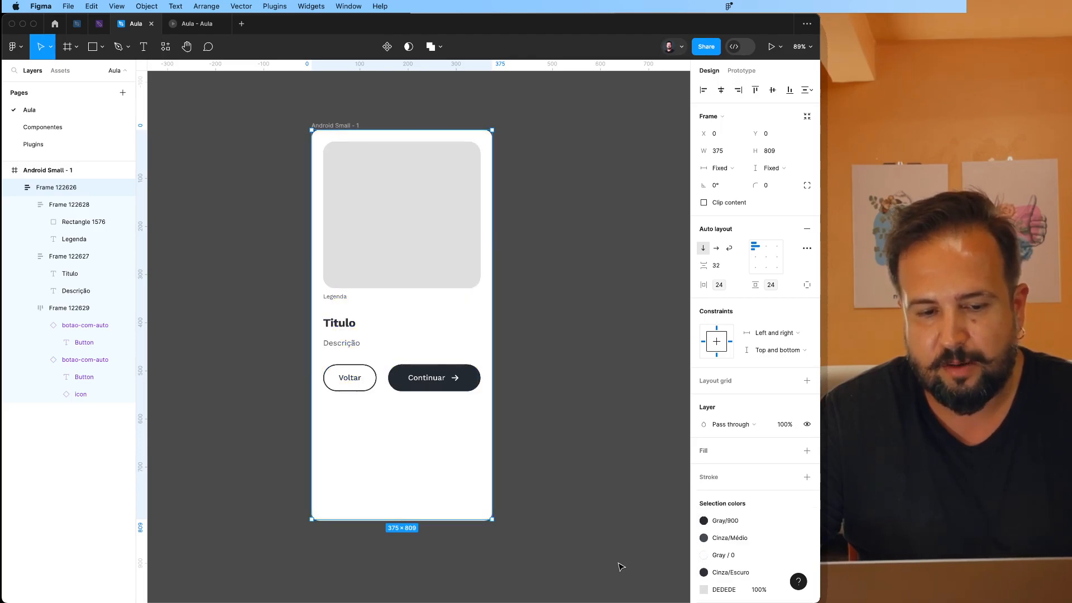
left_click(571, 459)
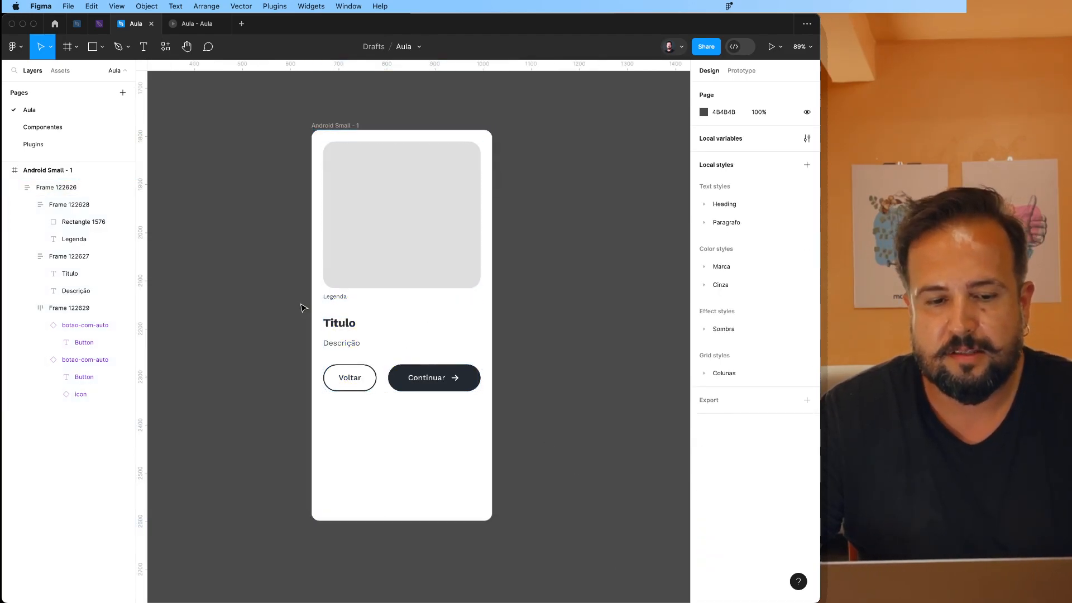
Examine which Space variables are applied to Frame 122626's horizontal and vertical padding.
left_click(390, 263)
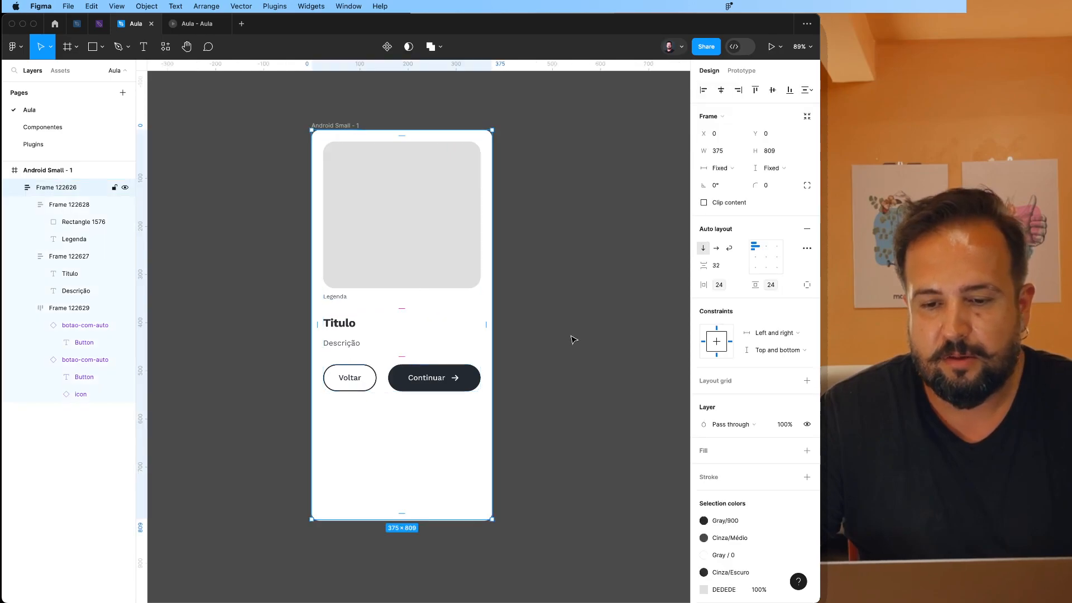
left_click(720, 287)
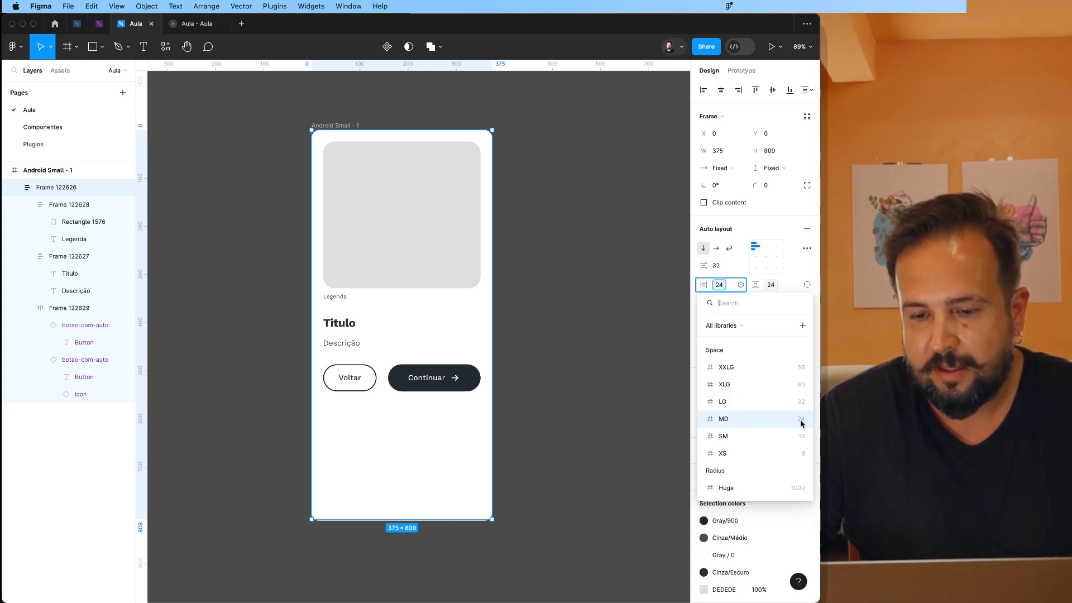
left_click(793, 284)
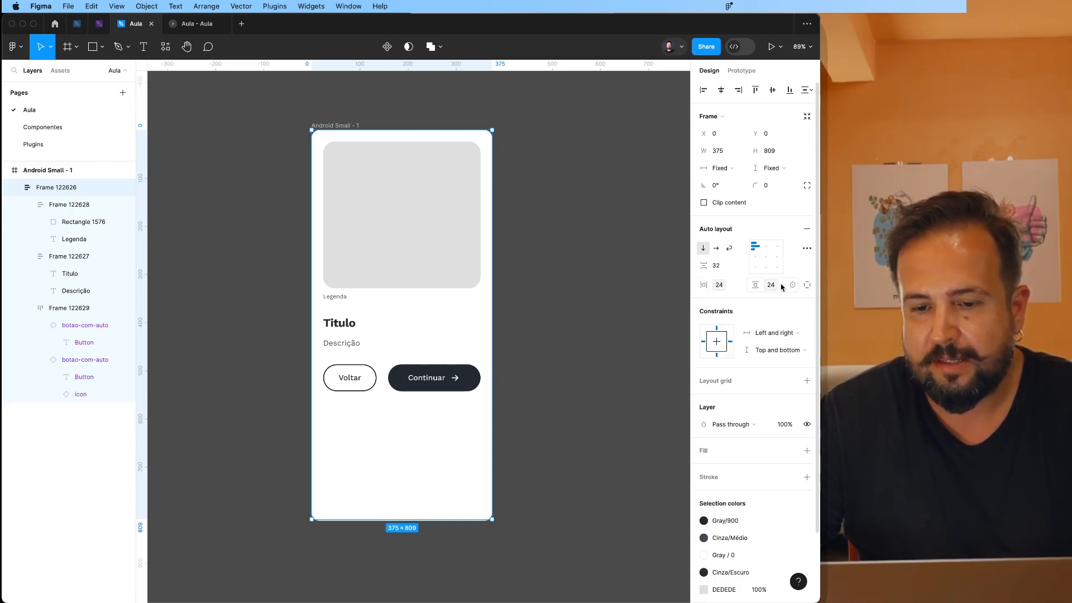
Apply the XLG variable from the Space group to Frame 122626's auto layout gap.
left_click(739, 267)
left_click(737, 299)
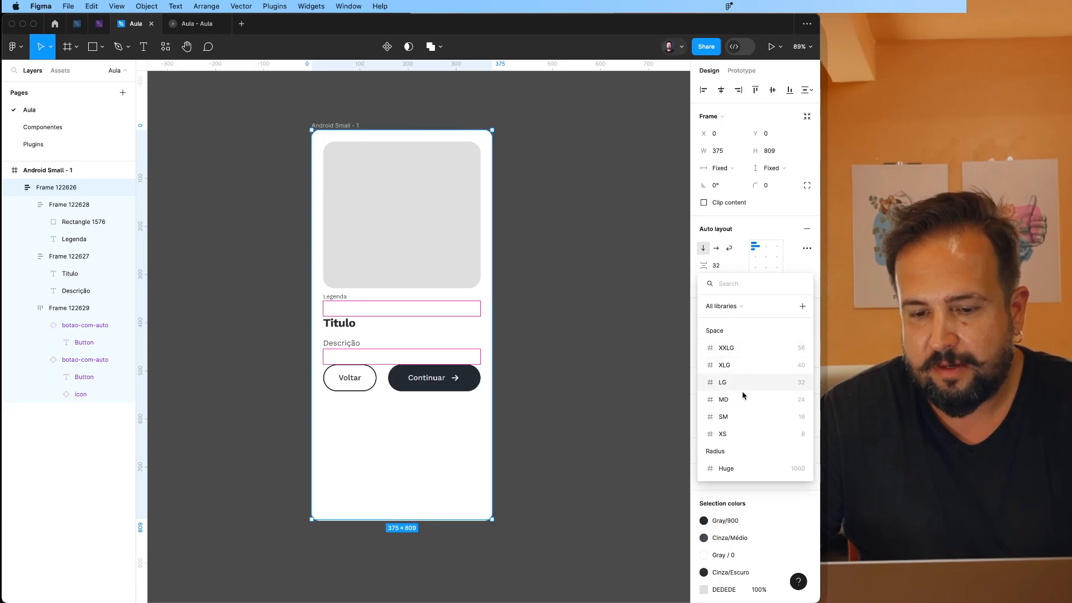
left_click(734, 367)
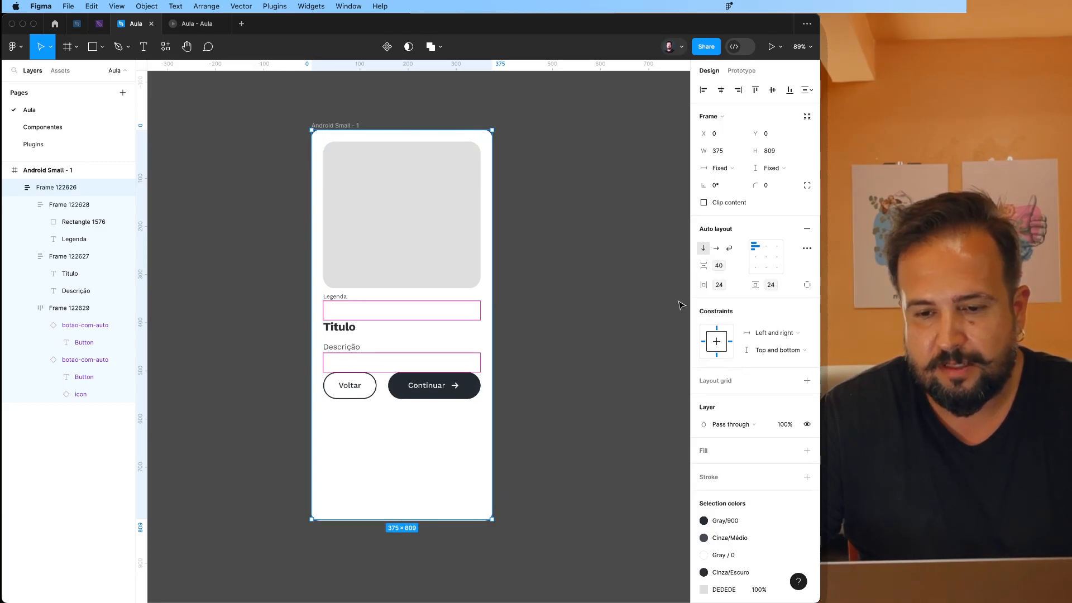
left_click(616, 285)
Duplicate the Android Small - 1 frame twice, and move the last copy to X 1543.
left_click(335, 125)
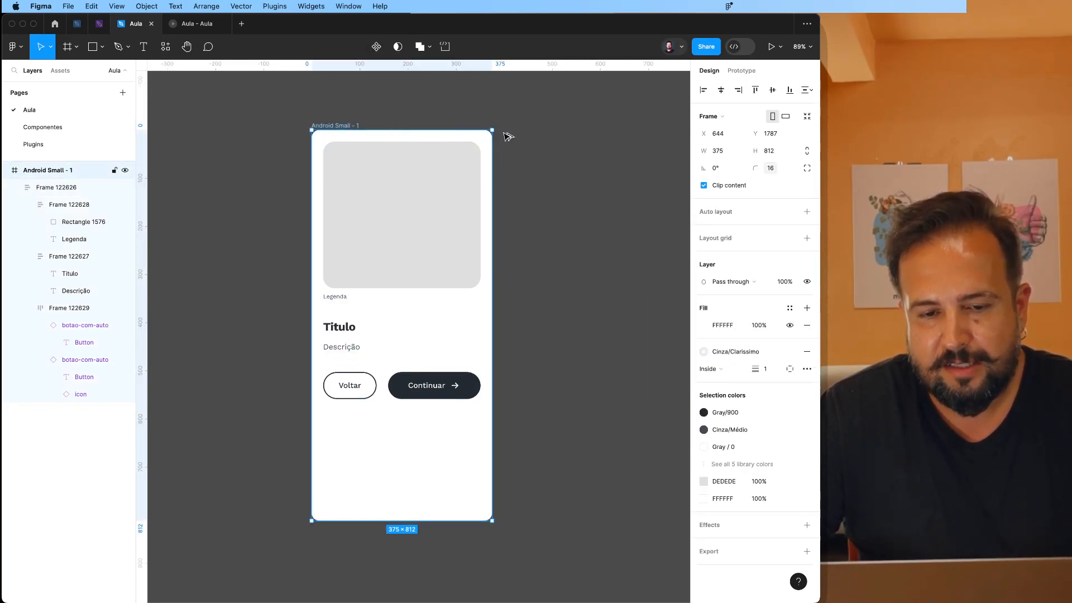
key("super+d")
scroll(490, 153, "down", 3)
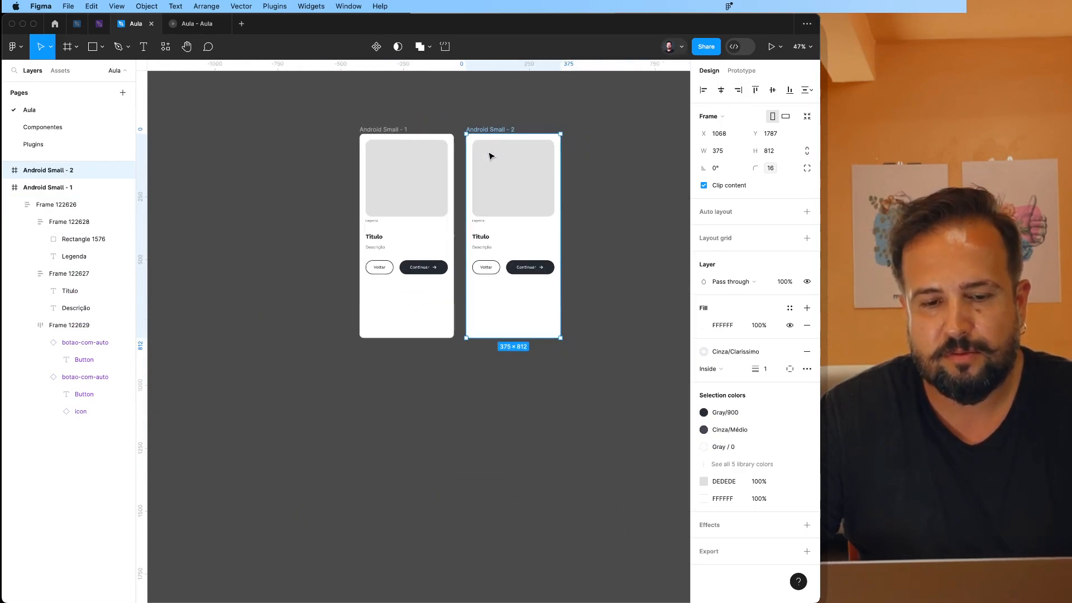
key("super+d")
left_click_drag(586, 136, 610, 138)
scroll(525, 135, "up", 3)
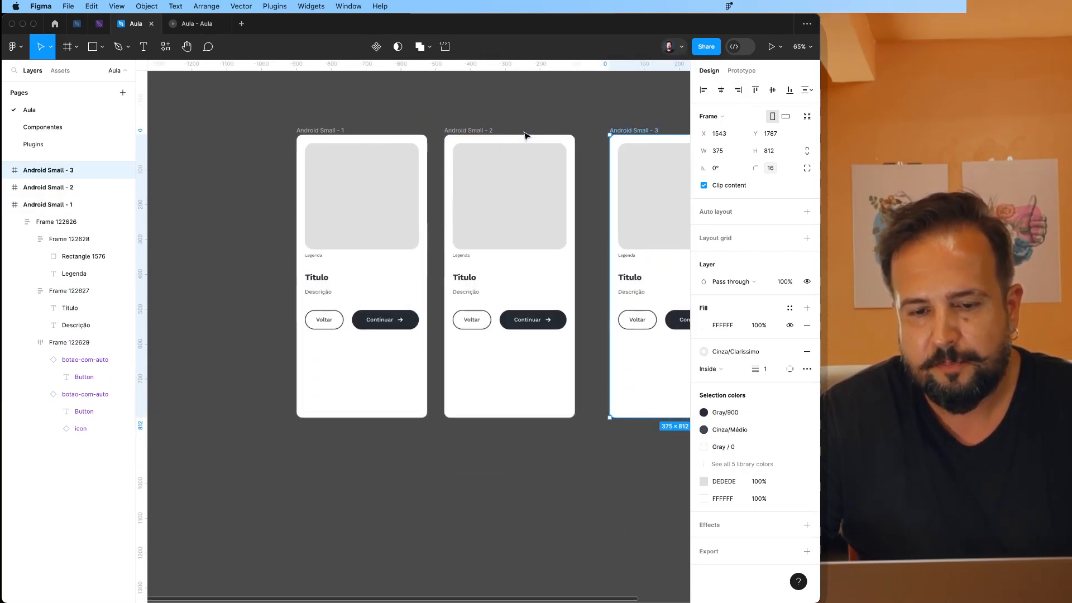
Open the Space group in the local variables and select Frame 122626 of Android Small - 1.
left_click(314, 119)
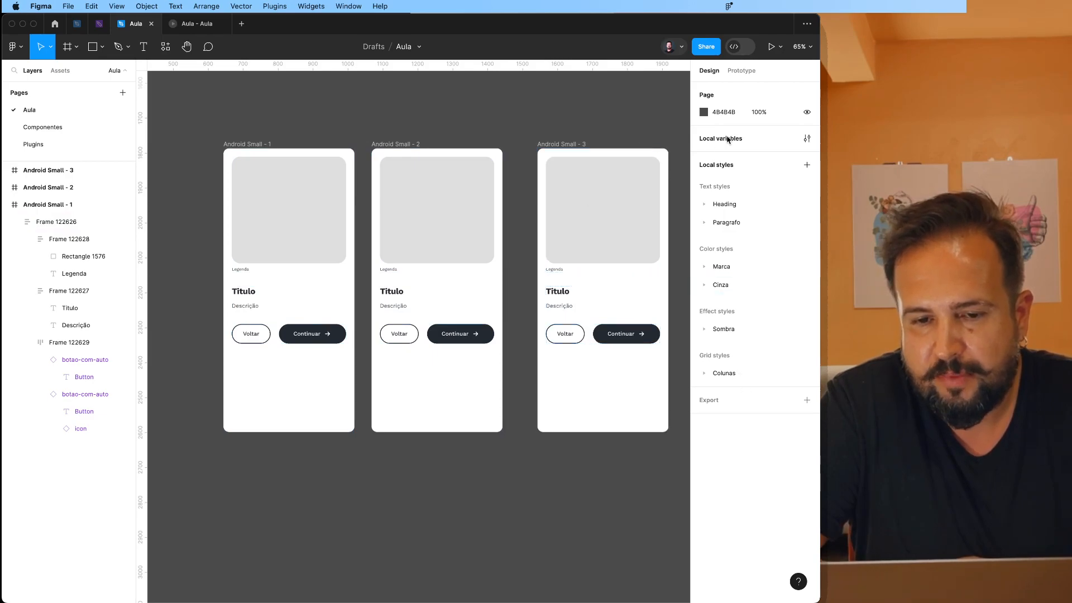
left_click(807, 140)
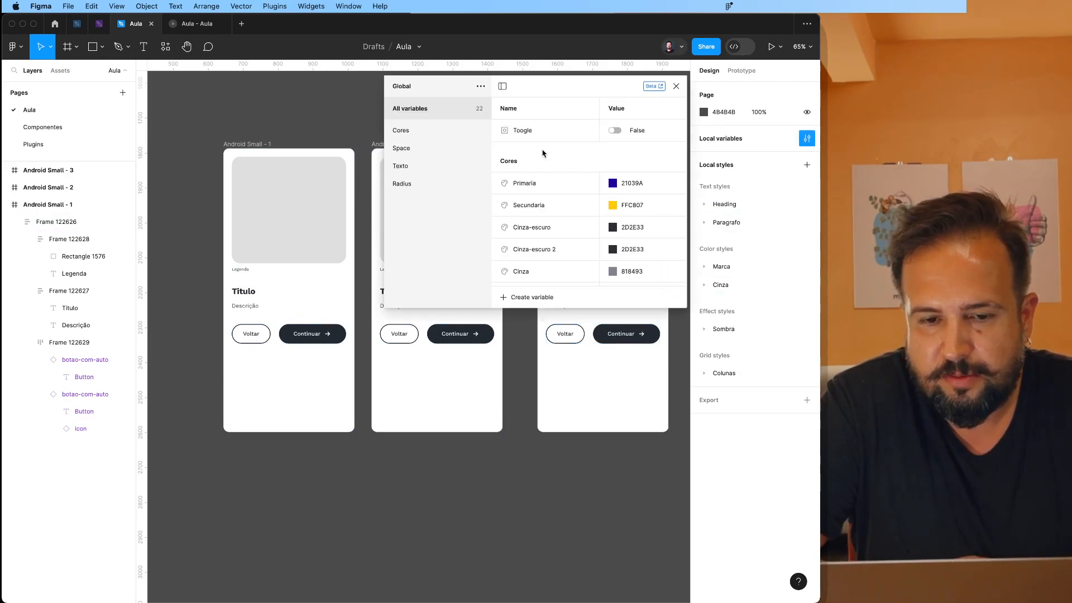
left_click(434, 149)
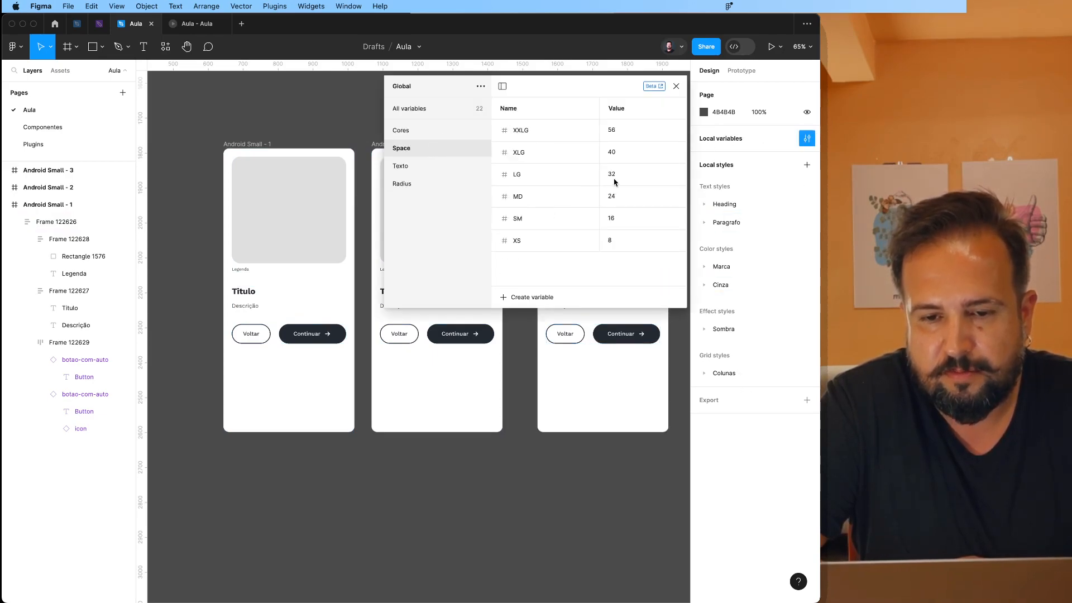
left_click(295, 194)
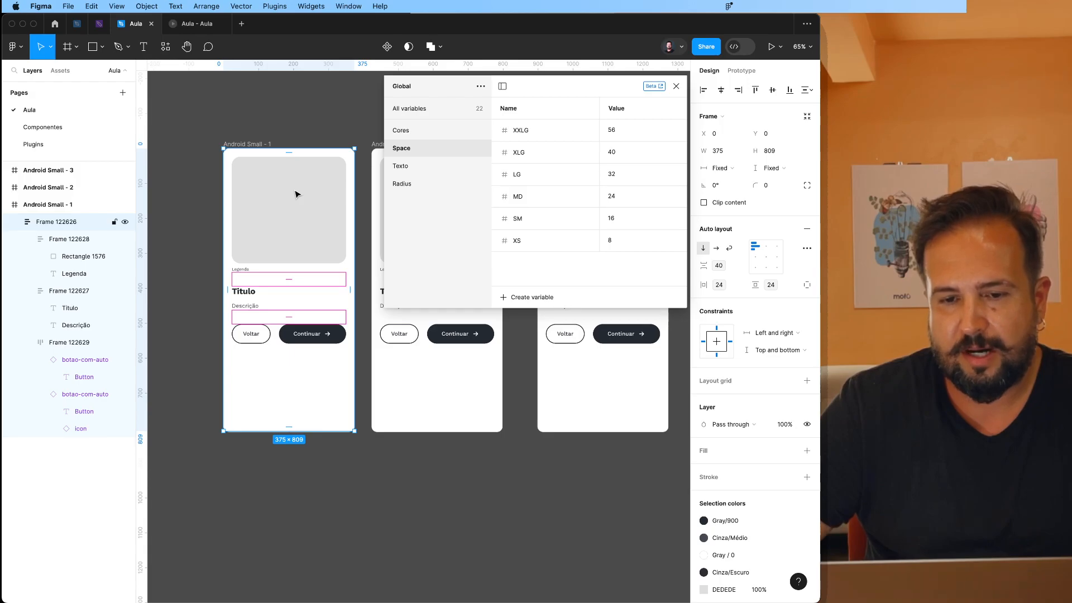
Try 16 and 8 as the MD value in the Space group, restore it to 24, and close the local variables.
left_click(621, 197)
type("16")
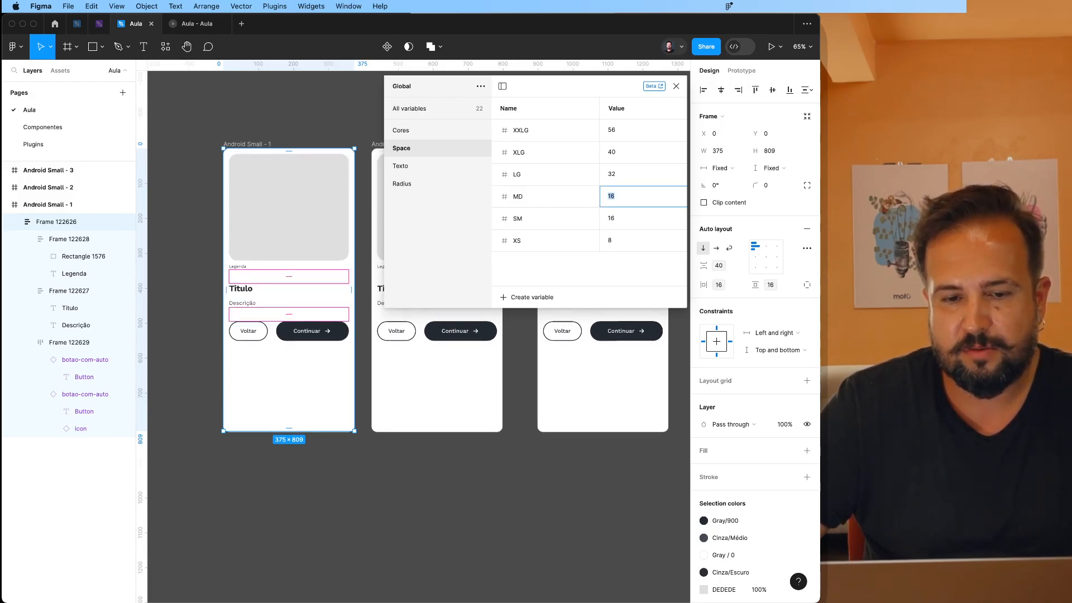
type("8")
type("24")
double_click(627, 178)
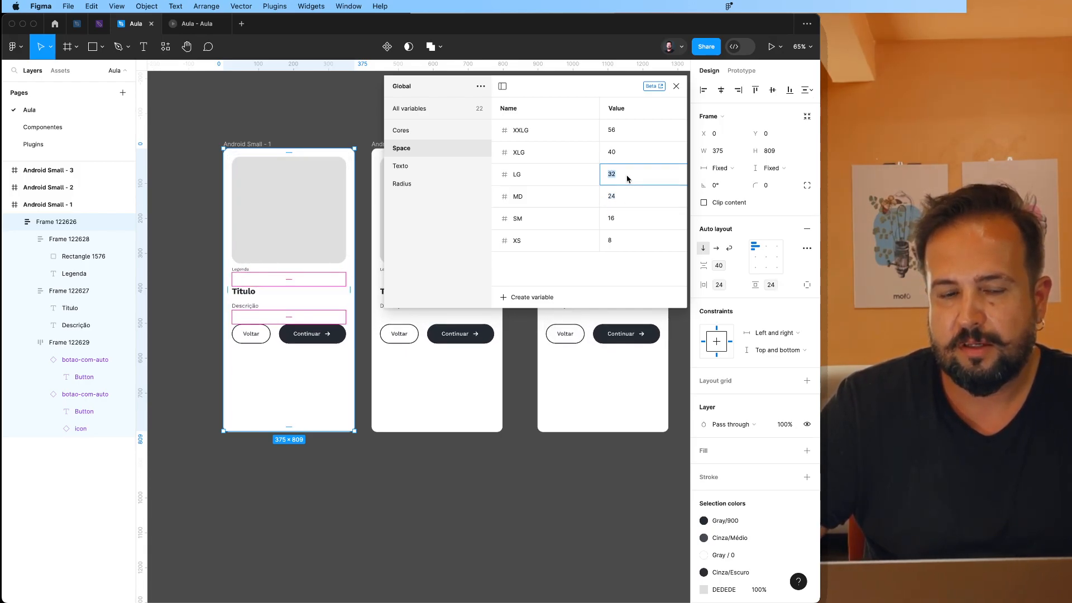
left_click(316, 81)
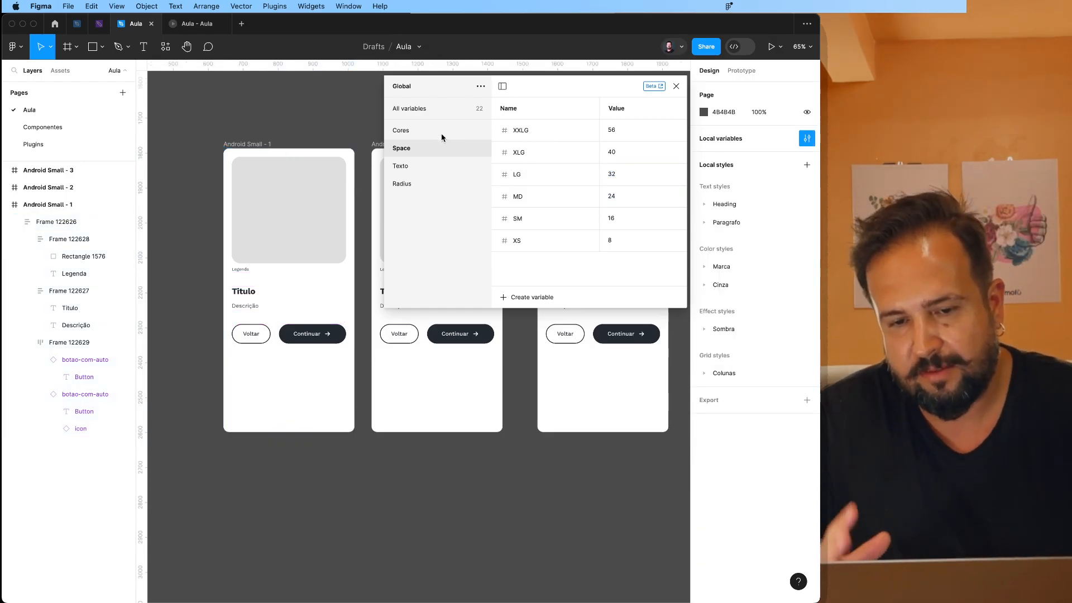
left_click(676, 86)
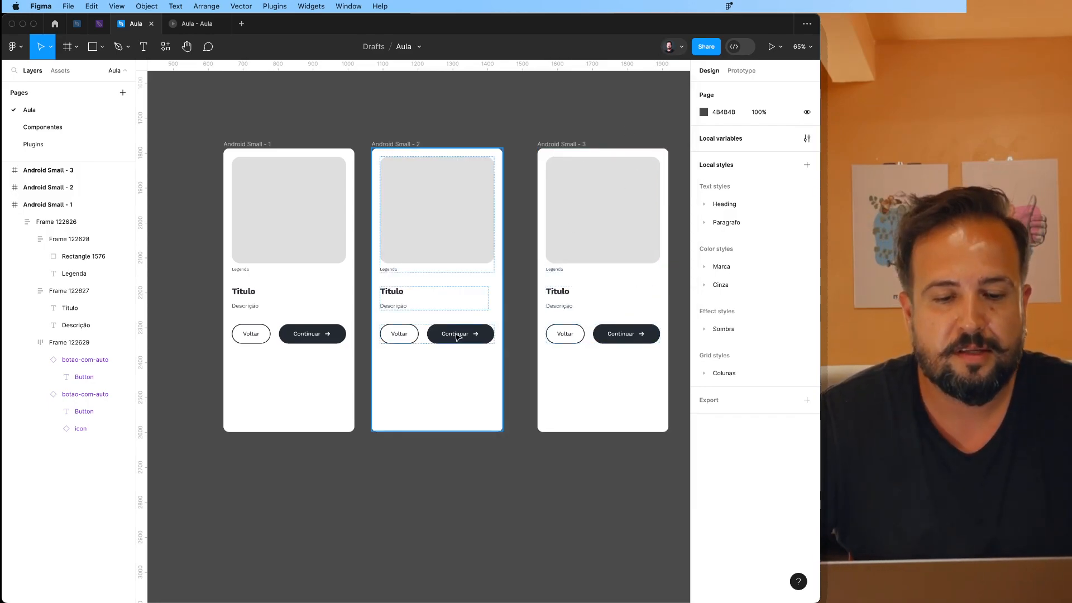
Select the Titulo text in all three Android Small frames.
left_click(237, 295, "super")
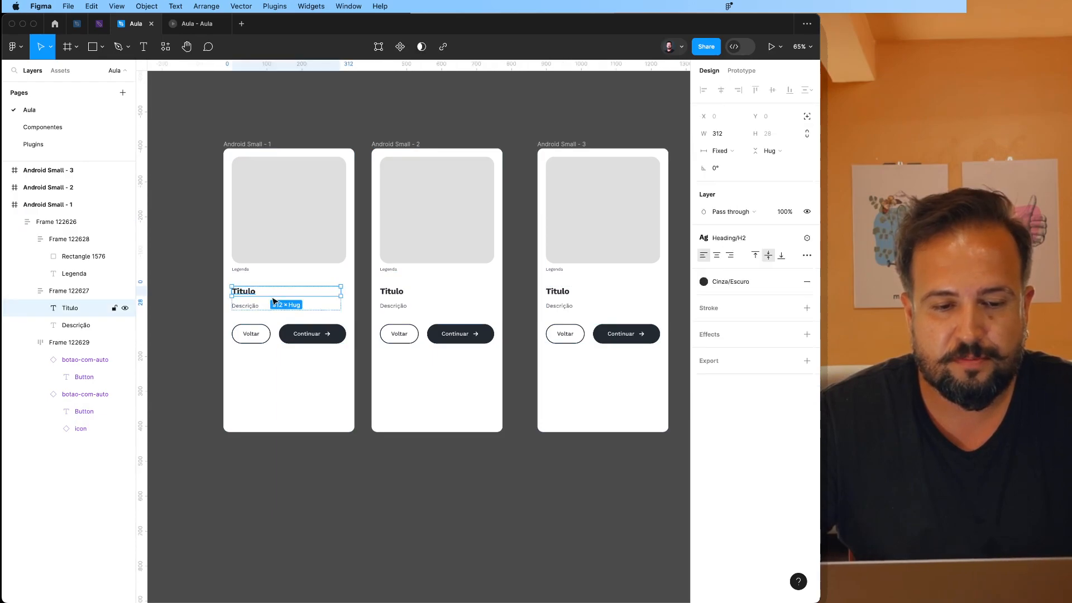
left_click(387, 293, "shift+super")
left_click(549, 295, "shift+super")
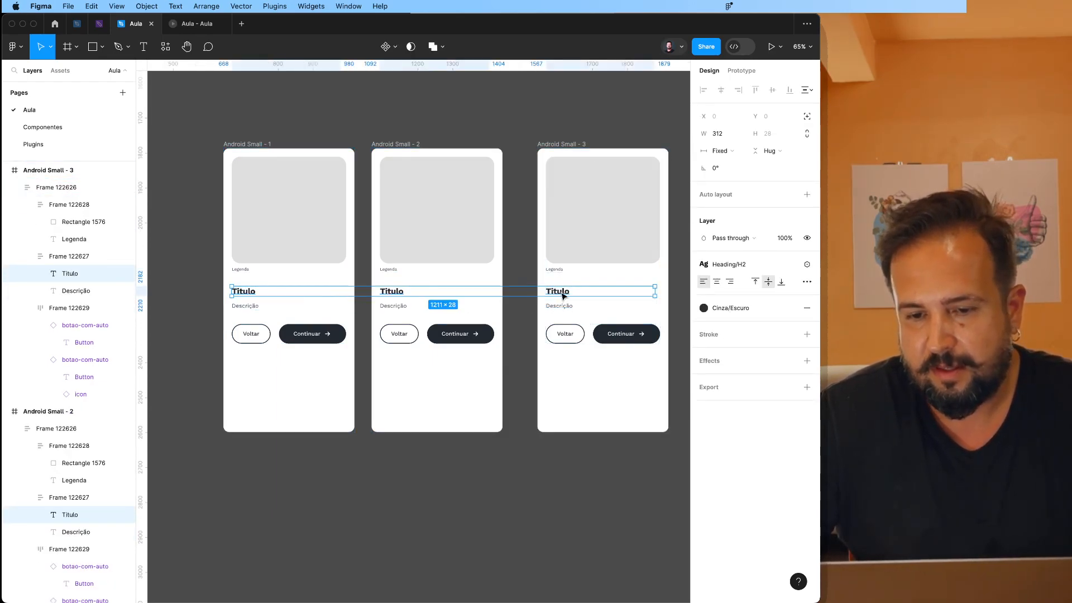
Try the LG variable from the Space group as the content of Android Small - 3's Titulo text, and undo it.
left_click(550, 293)
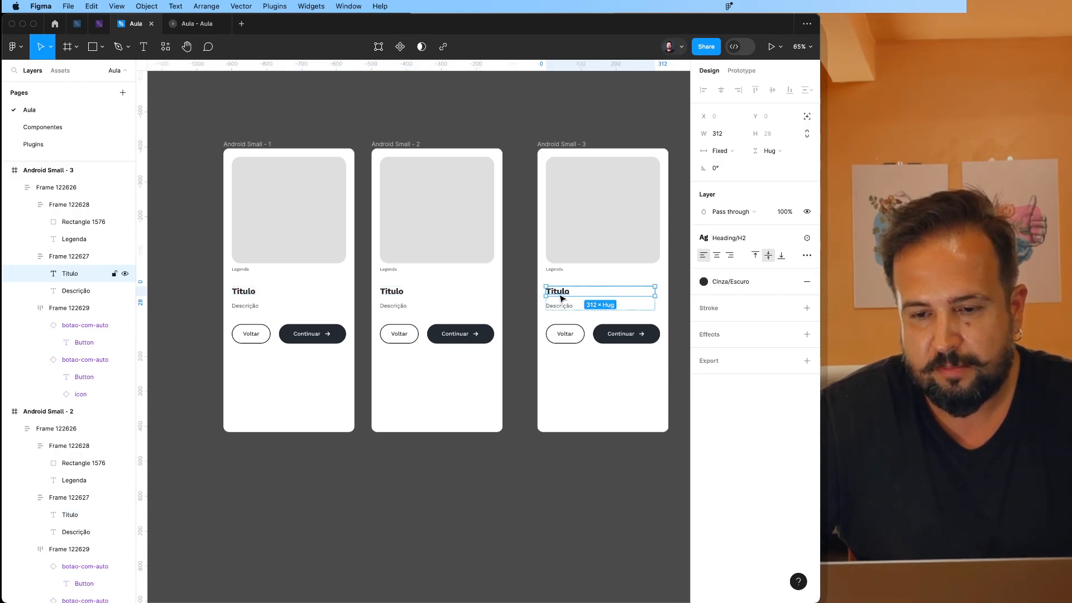
left_click(807, 240)
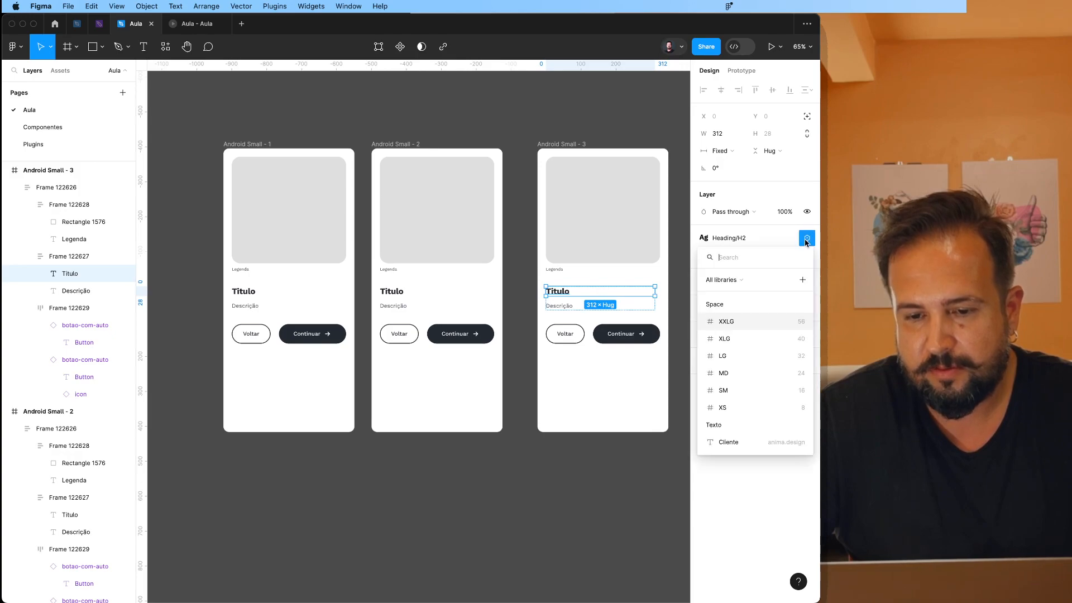
scroll(762, 339, "down", 1)
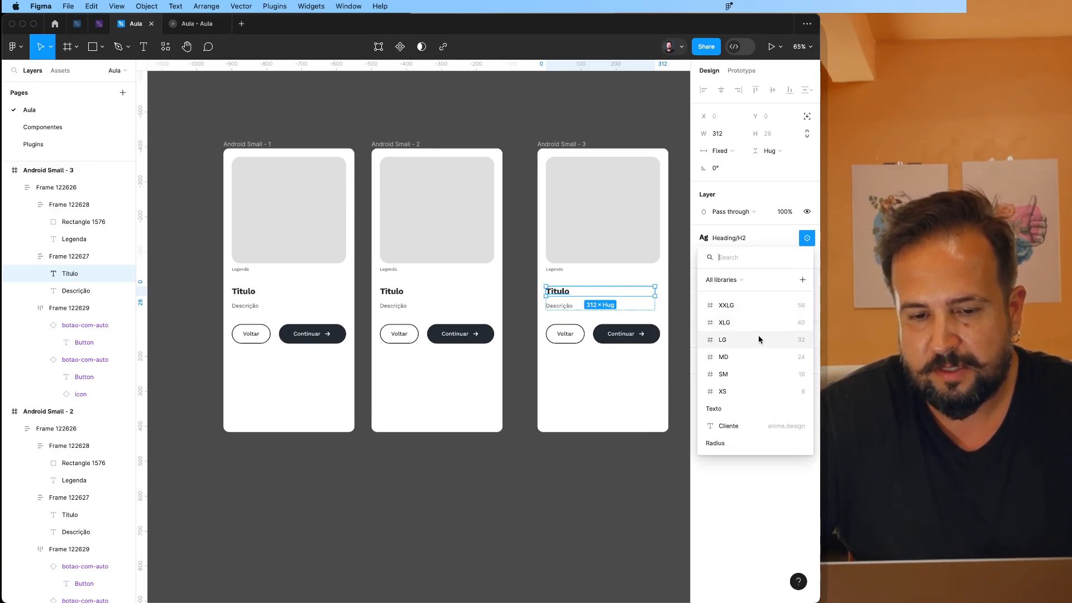
left_click(759, 335)
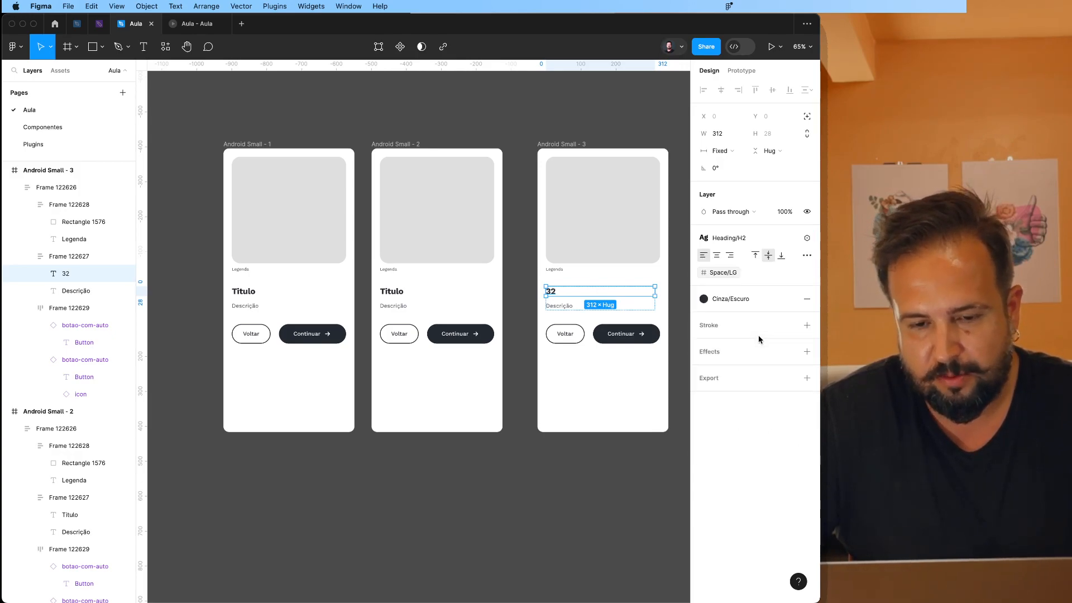
key("super+z")
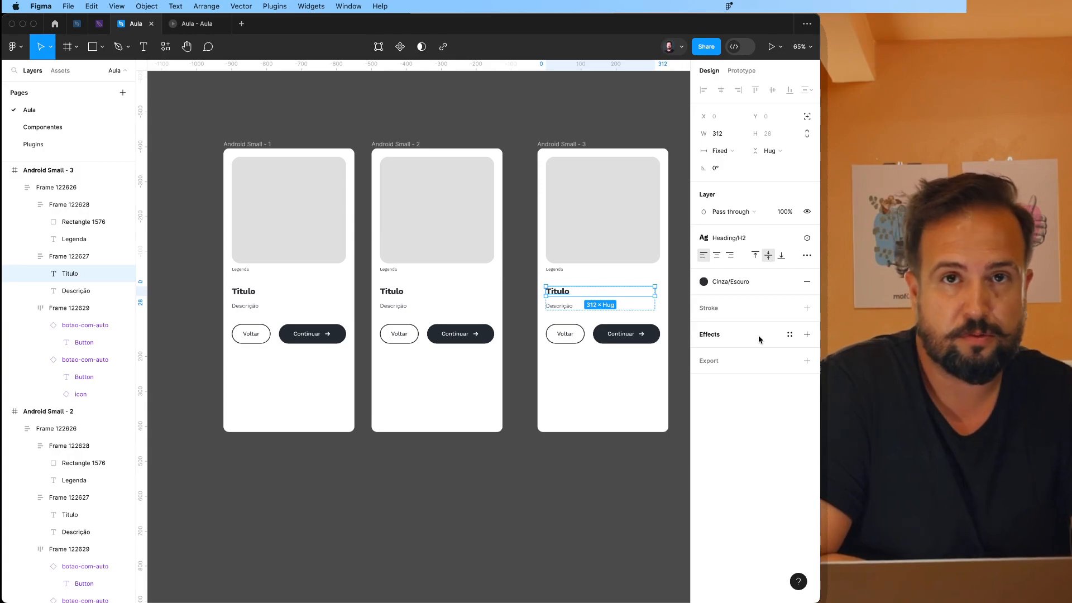
Apply the Cliente variable from the Texto group as the content of Android Small - 3's Titulo text.
left_click(807, 238)
scroll(790, 363, "down", 3)
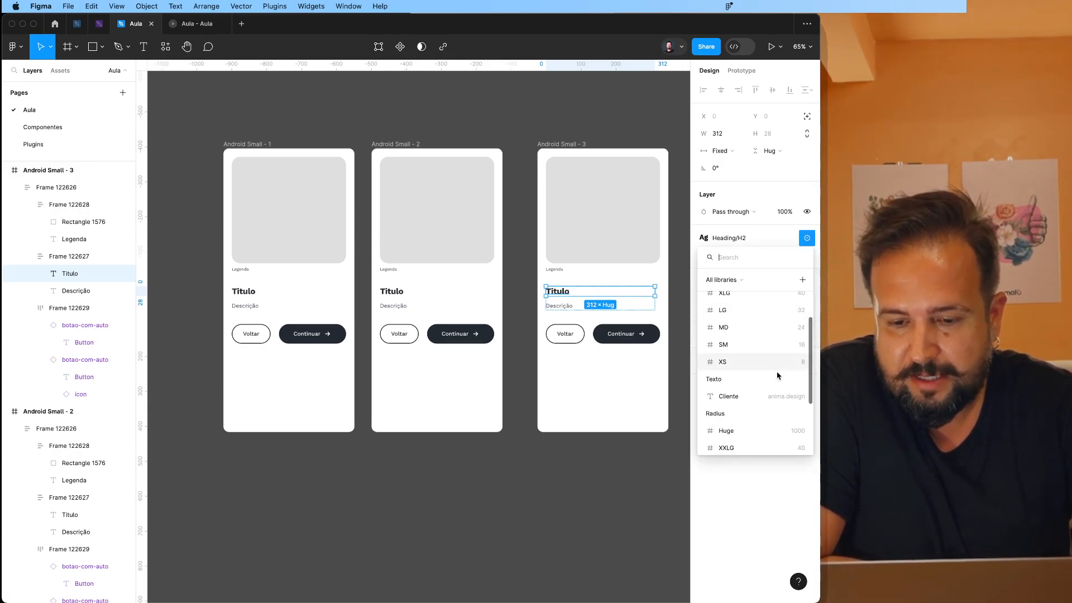
left_click(776, 397)
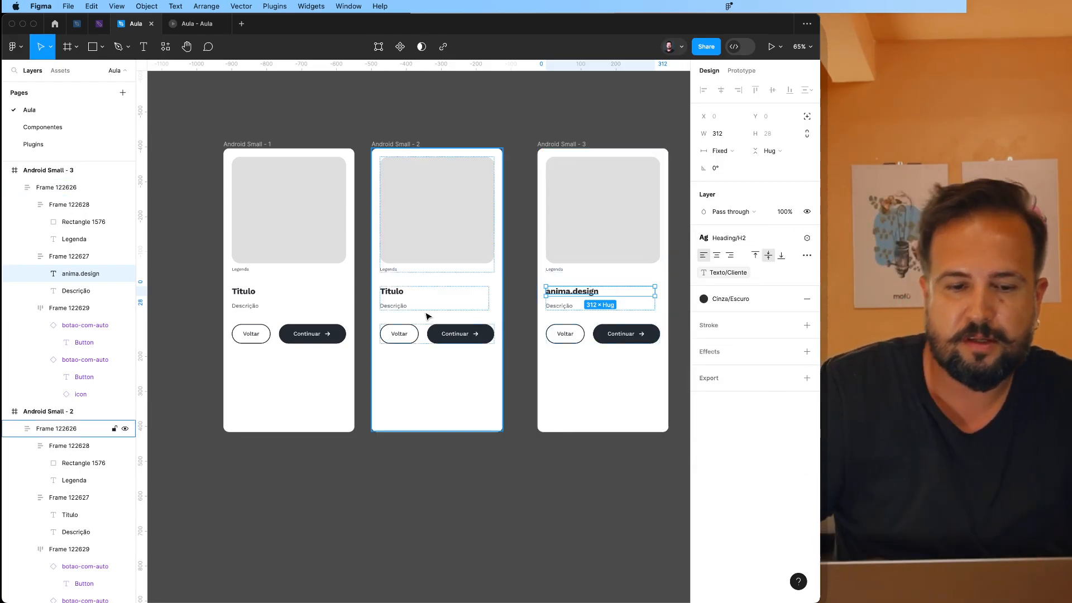
Link the Titulo texts of Android Small - 1 and Android Small - 2 to the Cliente text variable together.
left_click(398, 293)
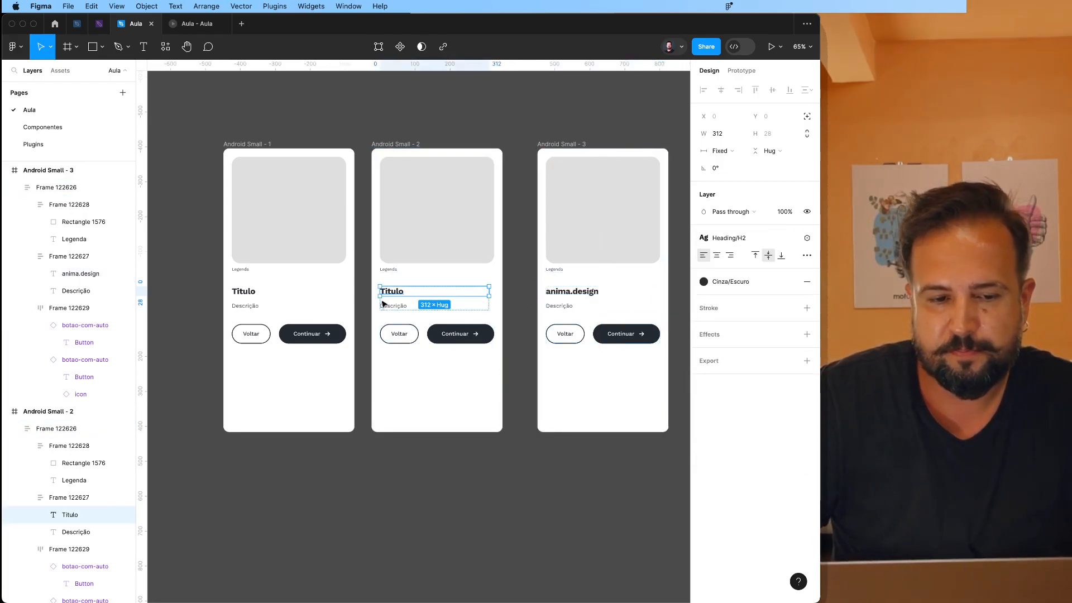
left_click(254, 293, "shift")
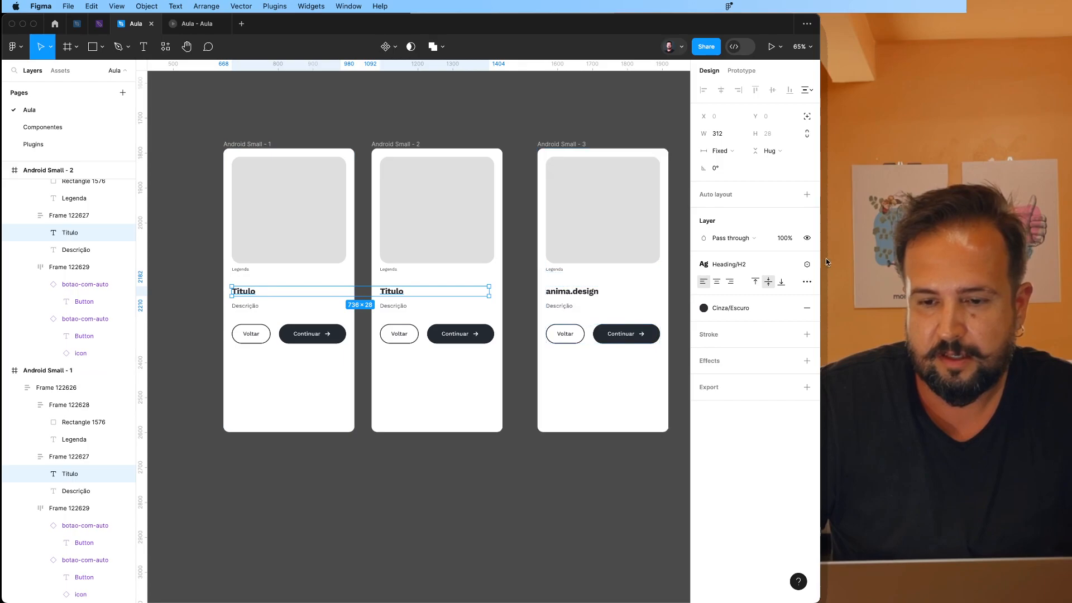
left_click(807, 264)
left_click(725, 476)
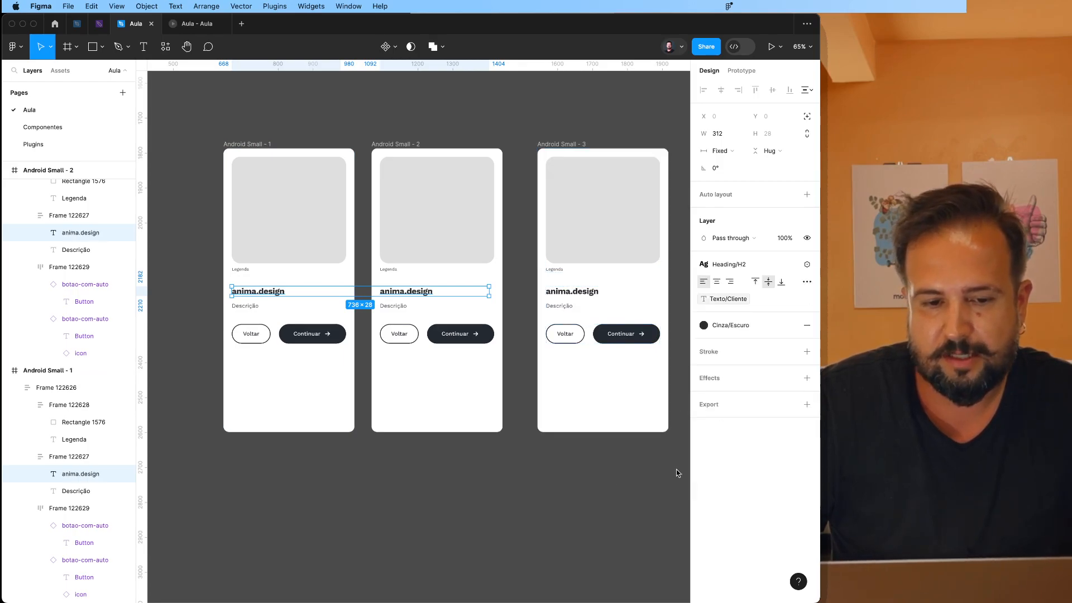
left_click(592, 479)
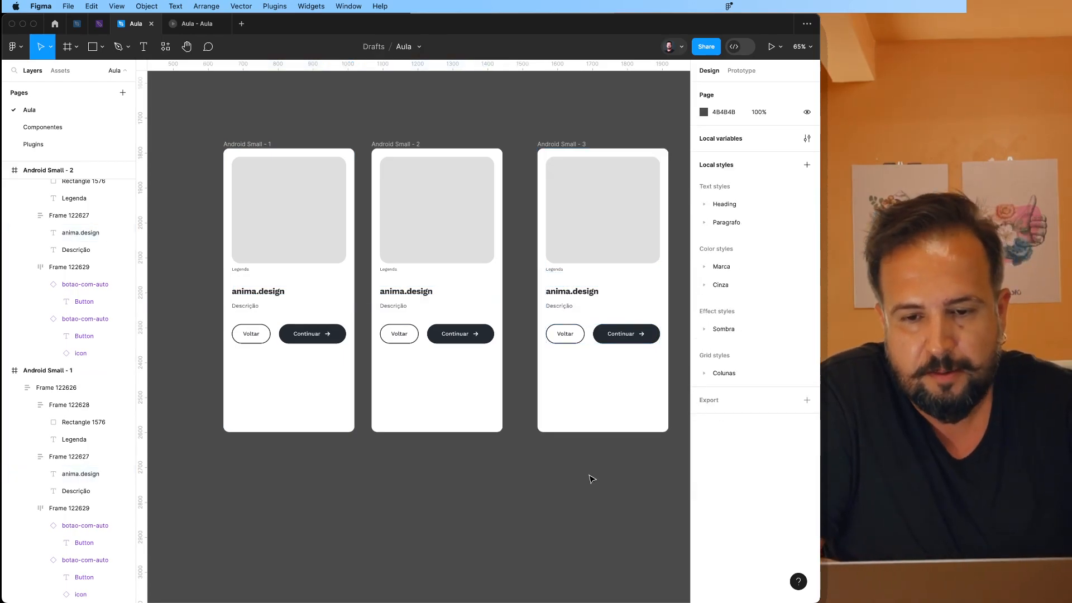
Replace the Cliente variable's value in the Texto group with another client's name and close the local variables.
left_click(805, 139)
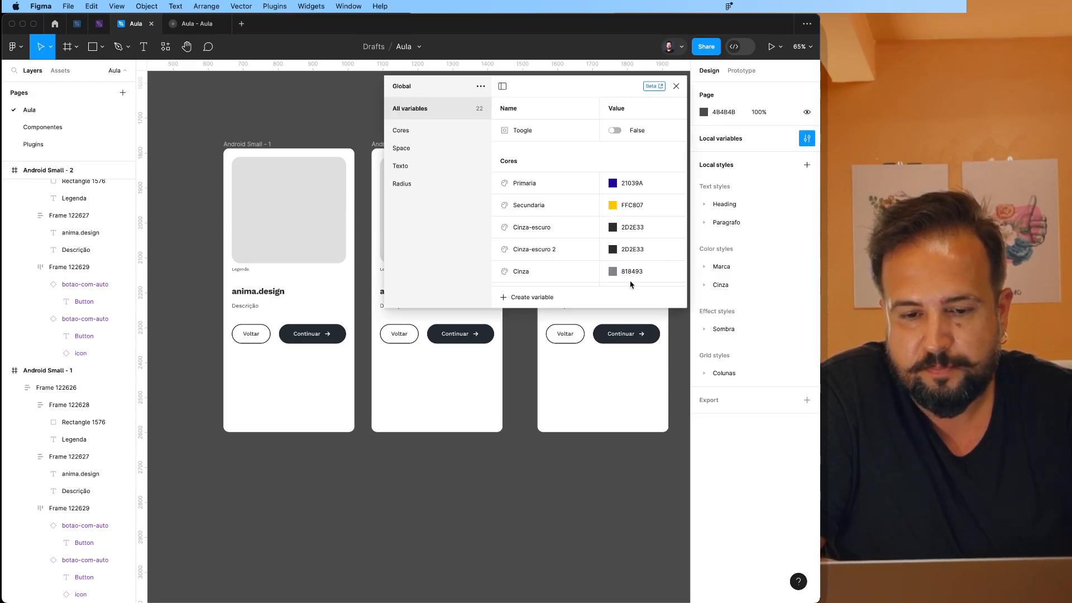
scroll(568, 211, "down", 10)
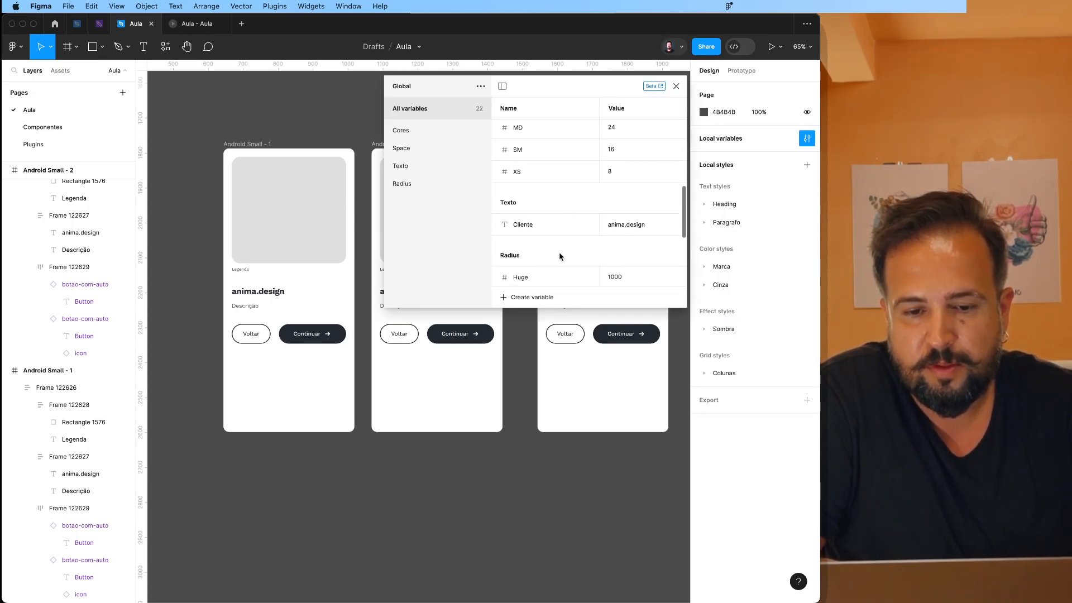
double_click(623, 209)
type("Zézinho da esquinha")
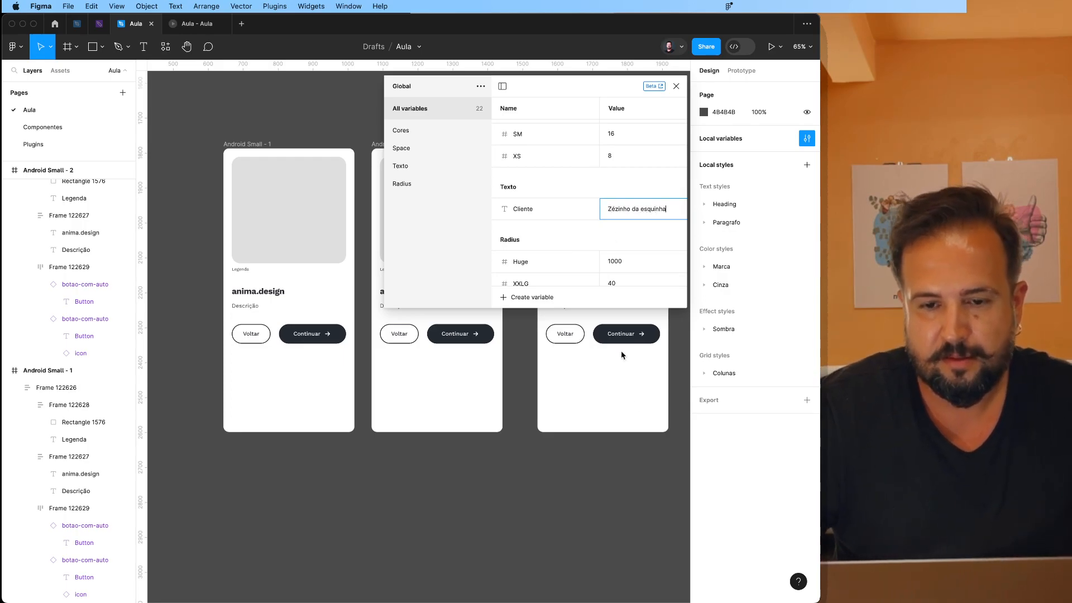
left_click(640, 457)
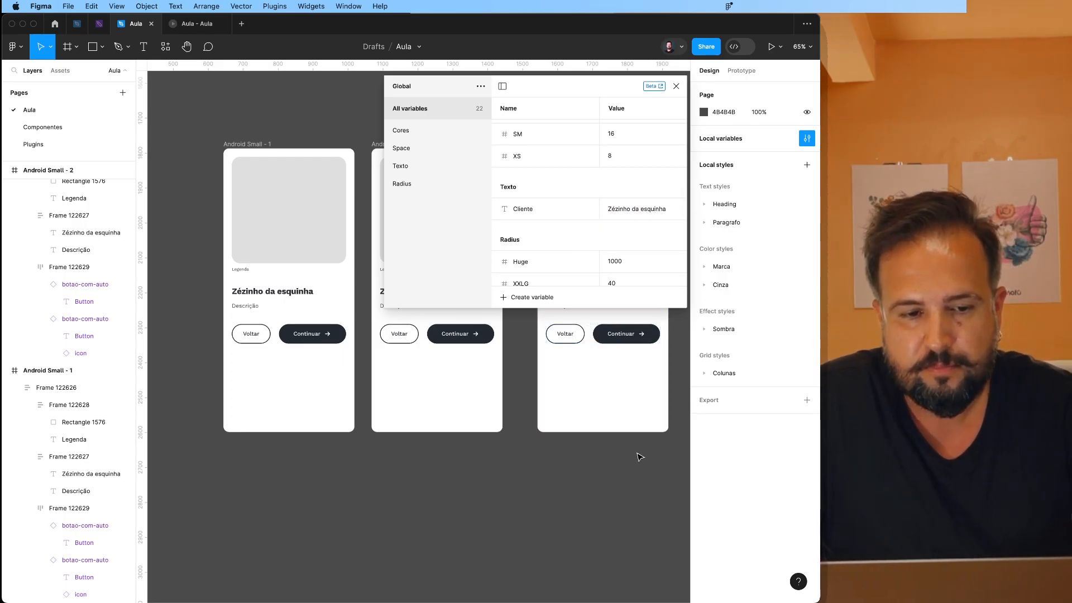
left_click(676, 86)
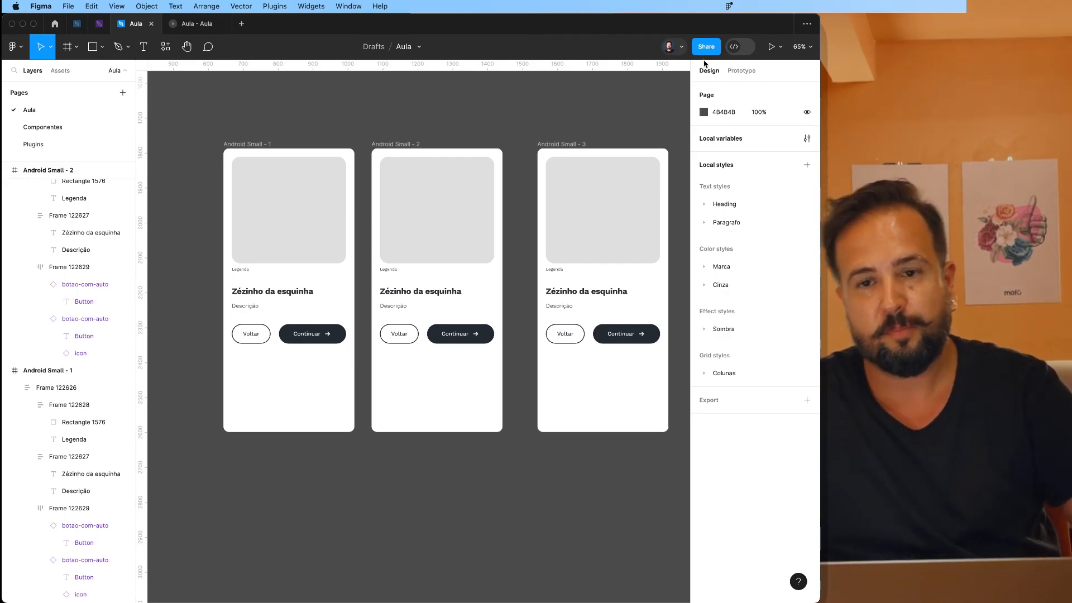
left_click(892, 216)
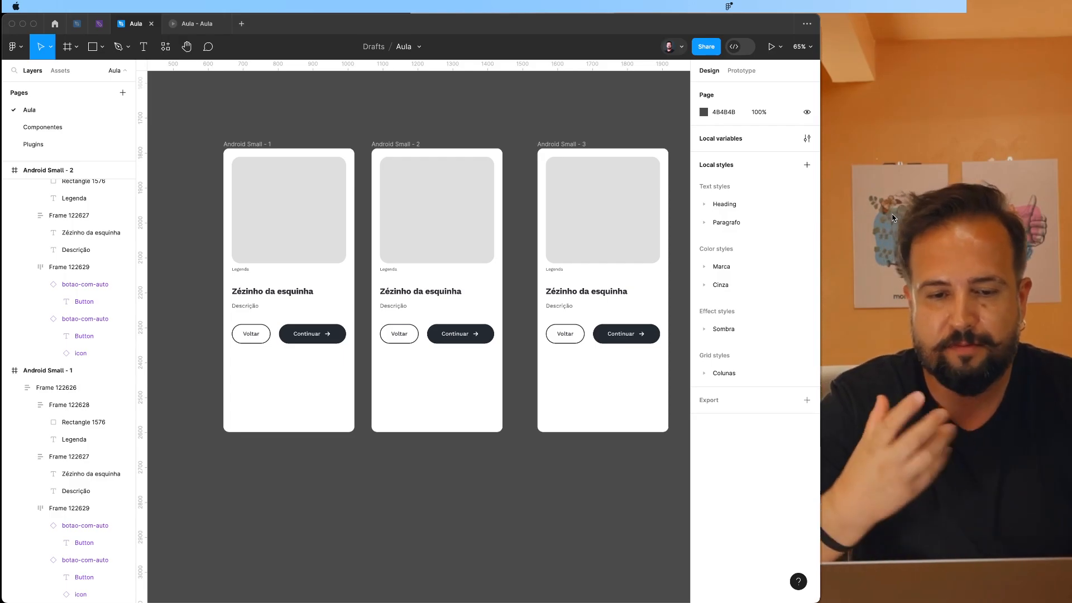
key("super+Tab")
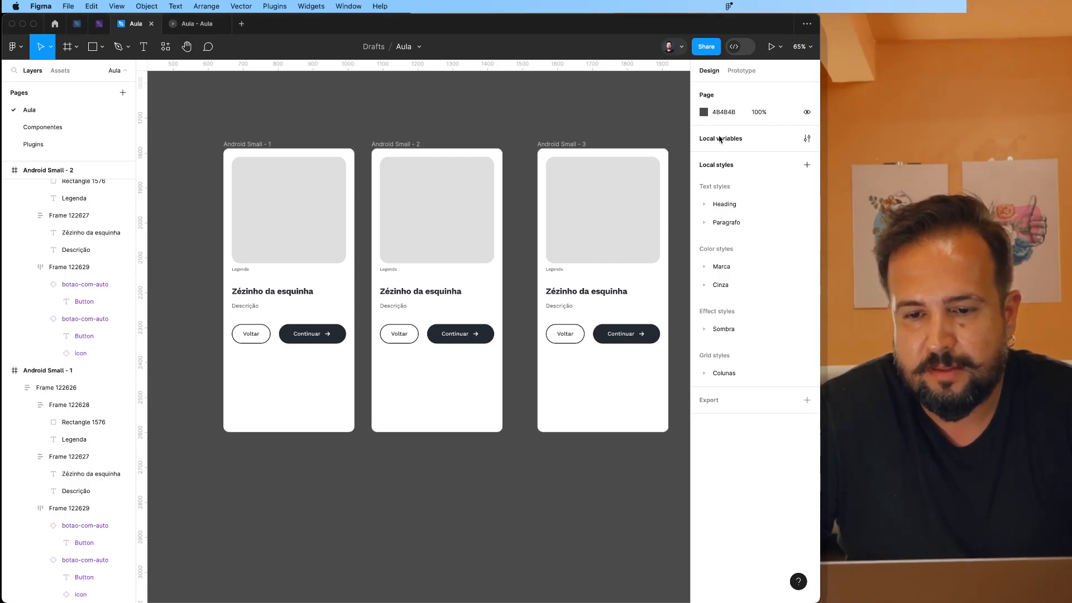
left_click(807, 139)
scroll(600, 170, "down", 15)
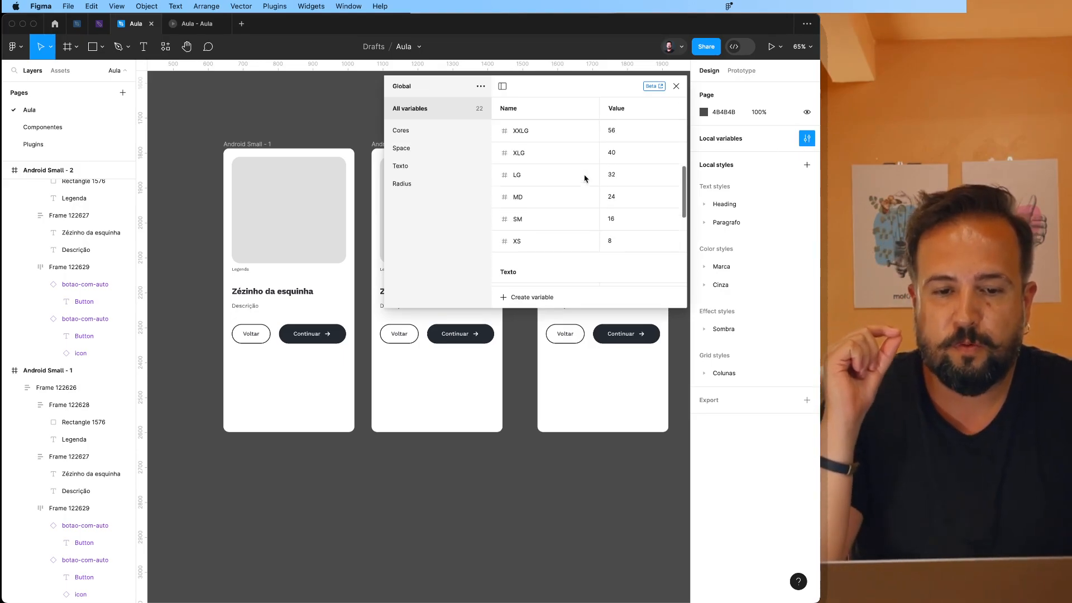
left_click(677, 87)
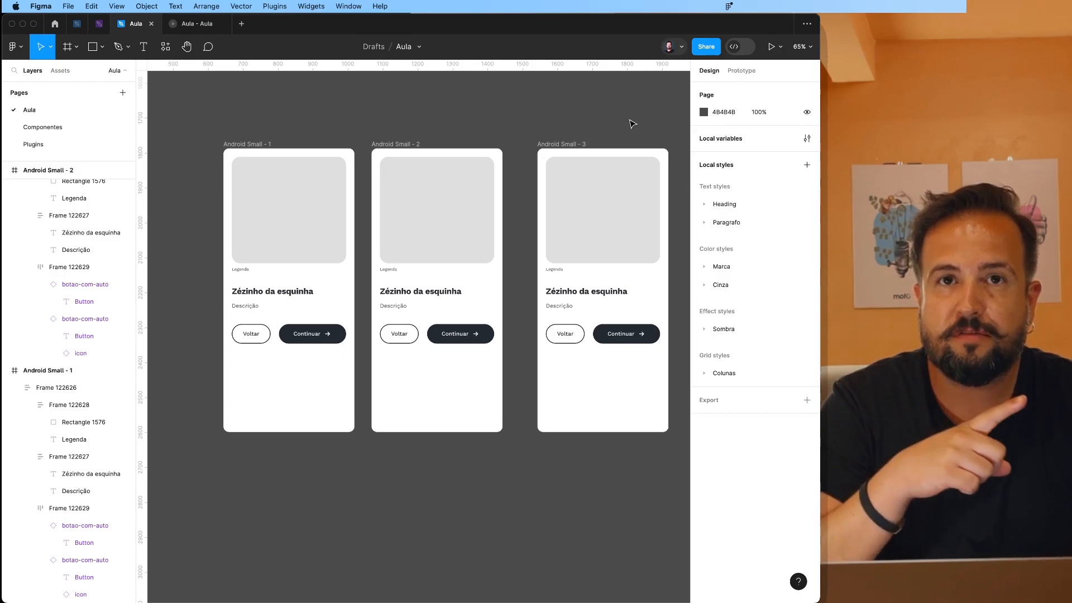